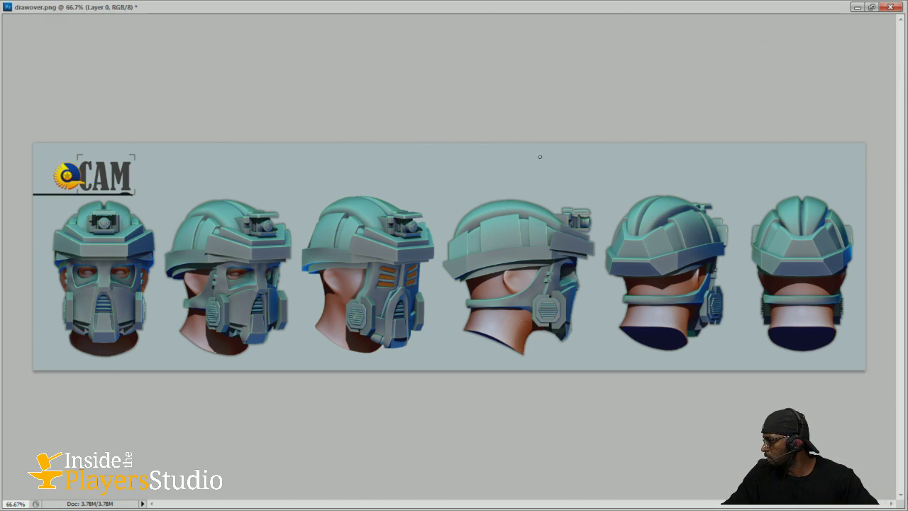
Step: Set the foreground color to pure red (ff0000) for the Brush tool and restore drawover.png to its enlarged window
{"action": "double_click", "coordinate": [519, 10]}
{"action": "left_click_drag", "start_coordinate": [685, 187], "coordinate": [785, 234]}
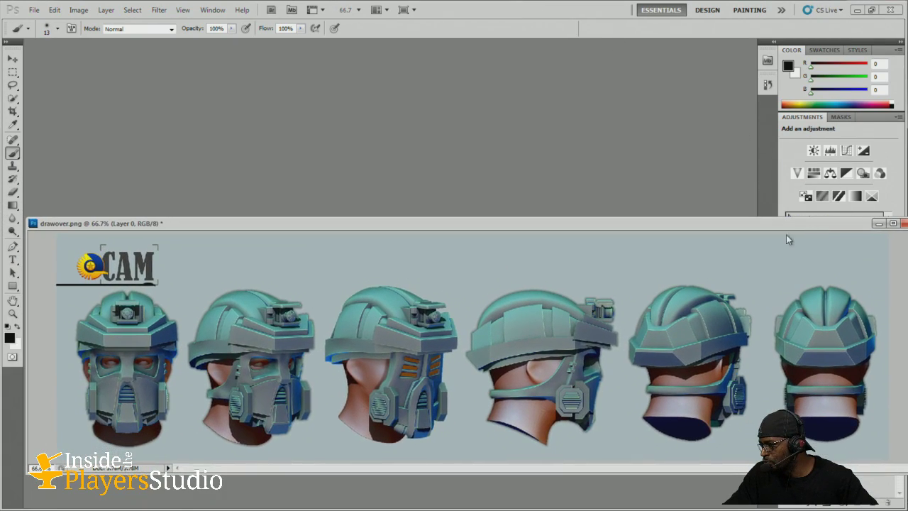
{"action": "left_click", "coordinate": [8, 339]}
{"action": "left_click_drag", "start_coordinate": [409, 161], "coordinate": [492, 121]}
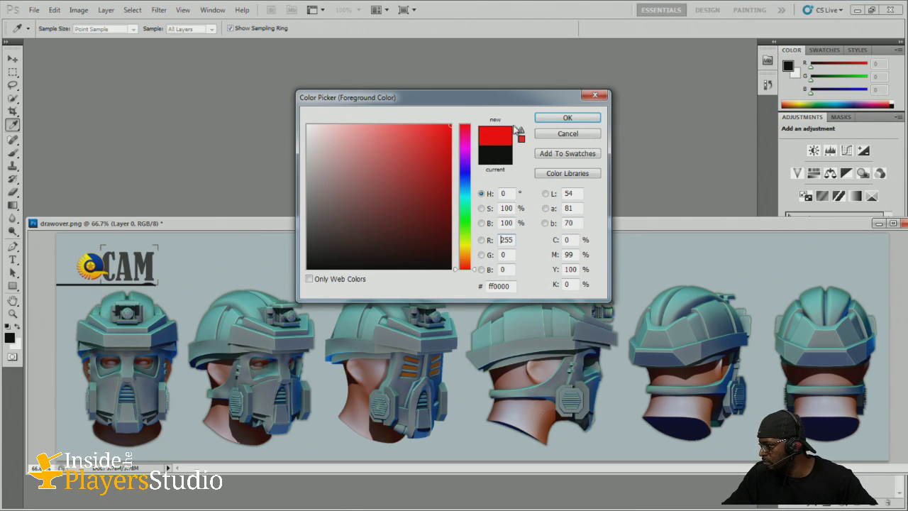
{"action": "left_click", "coordinate": [566, 119]}
{"action": "key", "text": "b"}
{"action": "mouse_move", "coordinate": [396, 224]}
{"action": "left_mouse_down"}
{"action": "mouse_move", "coordinate": [382, 224]}
{"action": "mouse_move", "coordinate": [388, 228]}
{"action": "left_mouse_up"}
{"action": "double_click", "coordinate": [394, 228]}
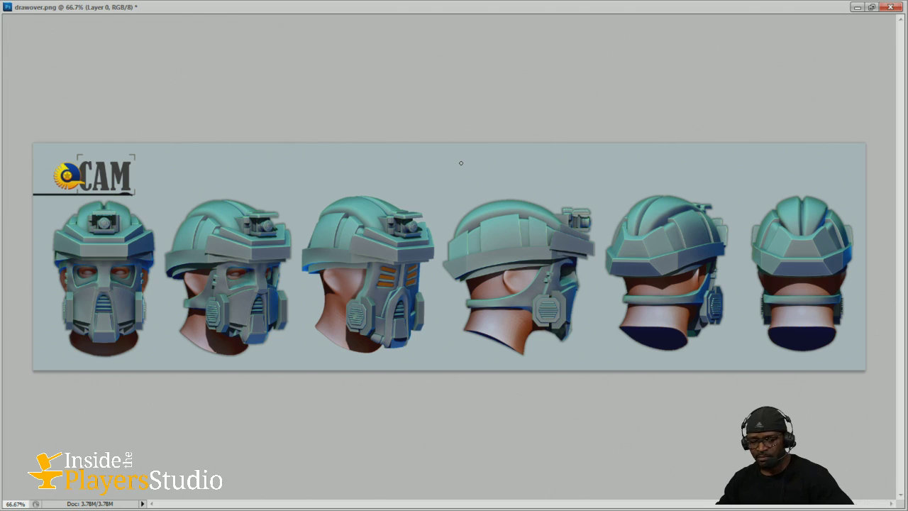
Step: Paint a large red X across the face of the third helmet view
{"action": "mouse_move", "coordinate": [350, 170]}
{"action": "left_mouse_down"}
{"action": "mouse_move", "coordinate": [348, 178]}
{"action": "mouse_move", "coordinate": [367, 169]}
{"action": "left_mouse_up"}
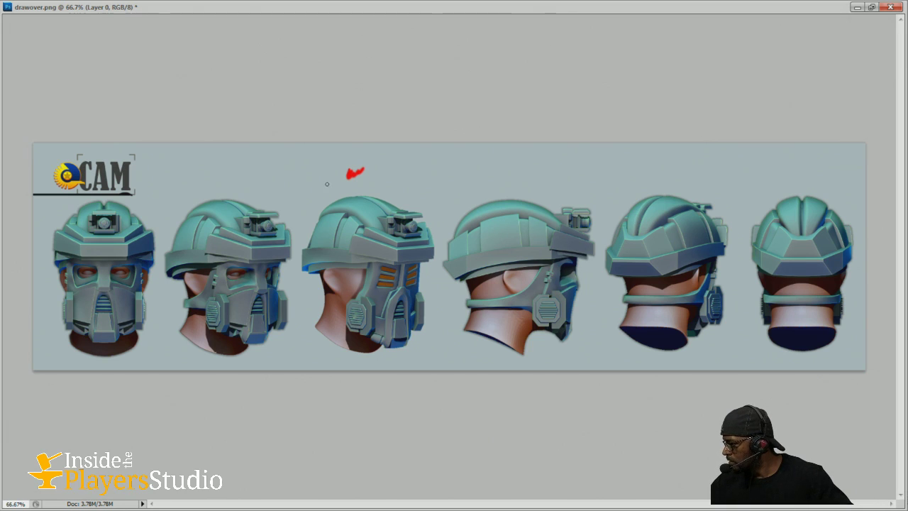
{"action": "key", "text": "ctrl+z"}
{"action": "left_click_drag", "start_coordinate": [437, 236], "coordinate": [334, 309]}
{"action": "left_click_drag", "start_coordinate": [358, 241], "coordinate": [420, 319]}
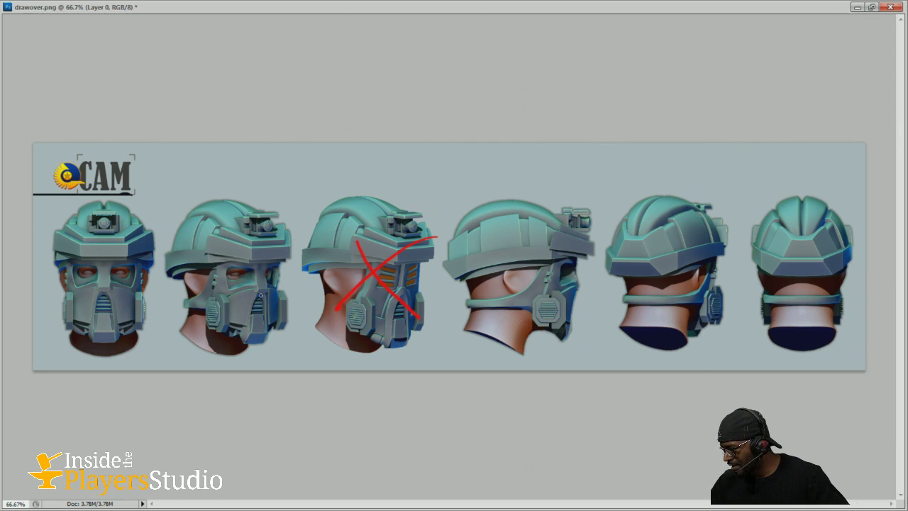
{"action": "mouse_move", "coordinate": [247, 191]}
{"action": "left_mouse_down"}
{"action": "mouse_move", "coordinate": [229, 212]}
{"action": "mouse_move", "coordinate": [245, 192]}
{"action": "left_mouse_up"}
{"action": "key", "text": "ctrl+z"}
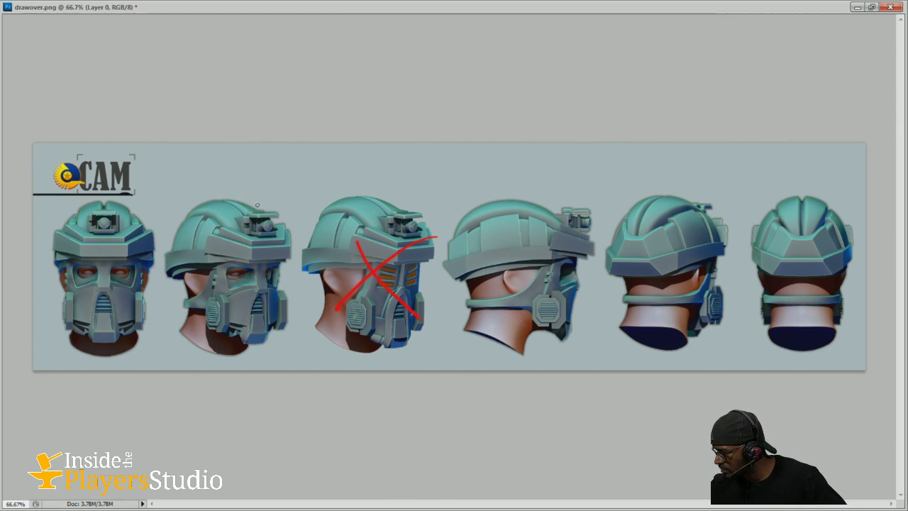
Step: Outline the raised top ridge on the side-view helmet and mark the matching crown area on the two rear views in red
{"action": "mouse_move", "coordinate": [557, 217]}
{"action": "left_mouse_down"}
{"action": "mouse_move", "coordinate": [451, 213]}
{"action": "mouse_move", "coordinate": [502, 241]}
{"action": "mouse_move", "coordinate": [548, 207]}
{"action": "mouse_move", "coordinate": [498, 204]}
{"action": "left_mouse_up"}
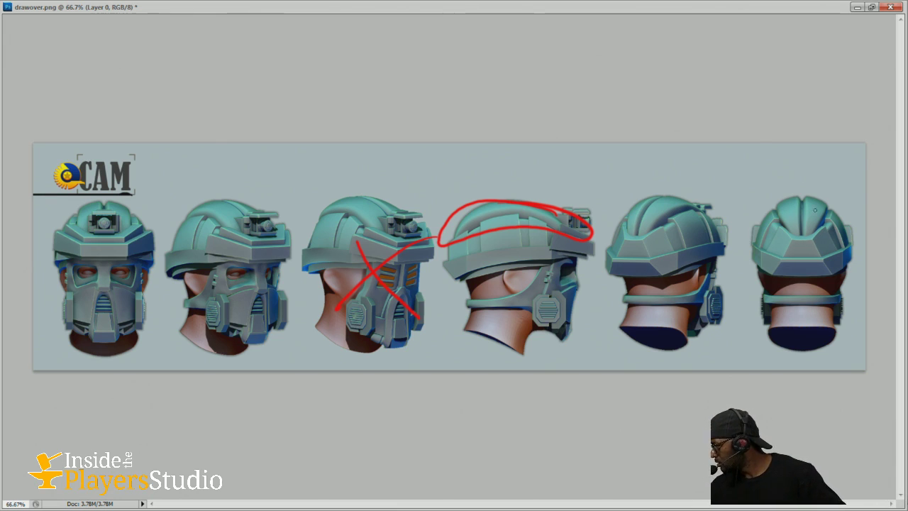
{"action": "mouse_move", "coordinate": [779, 231]}
{"action": "left_mouse_down"}
{"action": "mouse_move", "coordinate": [795, 214]}
{"action": "mouse_move", "coordinate": [813, 214]}
{"action": "mouse_move", "coordinate": [823, 229]}
{"action": "mouse_move", "coordinate": [794, 243]}
{"action": "left_mouse_up"}
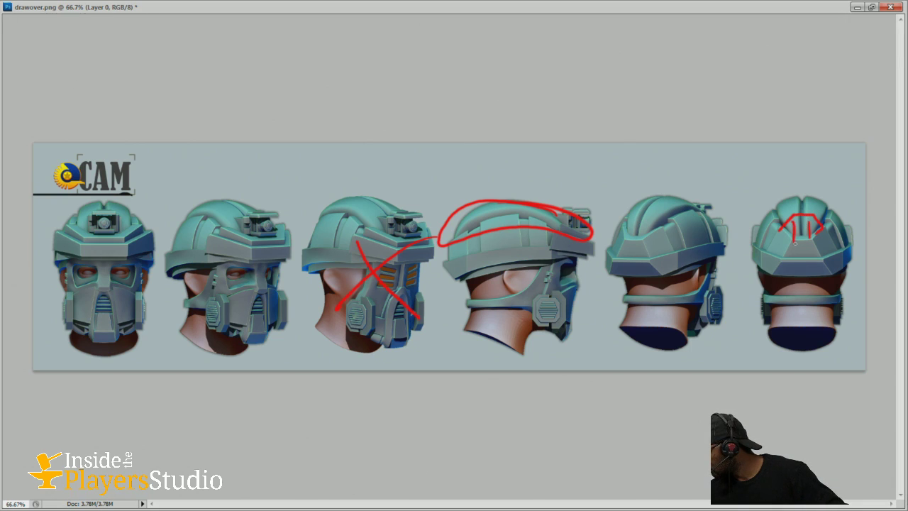
{"action": "mouse_move", "coordinate": [804, 203]}
{"action": "left_mouse_down"}
{"action": "mouse_move", "coordinate": [814, 225]}
{"action": "mouse_move", "coordinate": [796, 216]}
{"action": "left_mouse_up"}
{"action": "key", "text": "ctrl+z"}
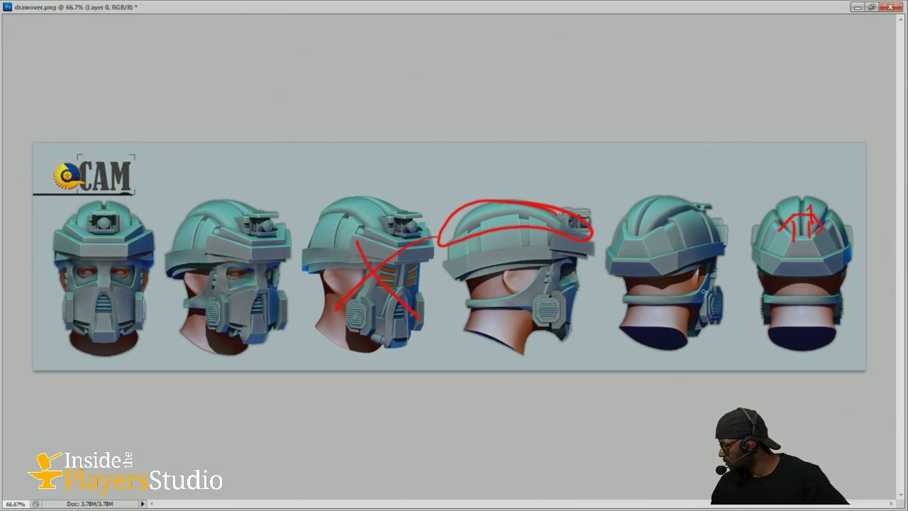
{"action": "mouse_move", "coordinate": [700, 216]}
{"action": "left_mouse_down"}
{"action": "mouse_move", "coordinate": [655, 226]}
{"action": "mouse_move", "coordinate": [704, 212]}
{"action": "left_mouse_up"}
{"action": "left_click_drag", "start_coordinate": [647, 235], "coordinate": [698, 210]}
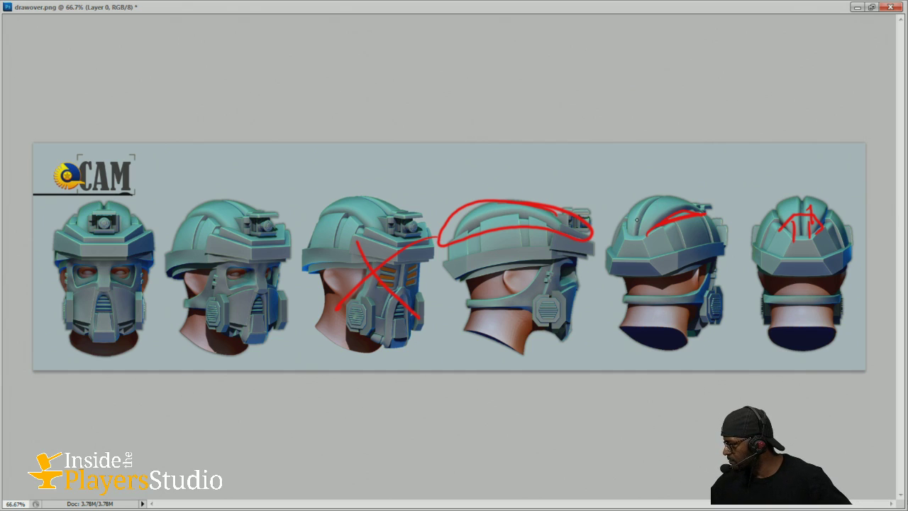
{"action": "left_click_drag", "start_coordinate": [510, 245], "coordinate": [526, 243]}
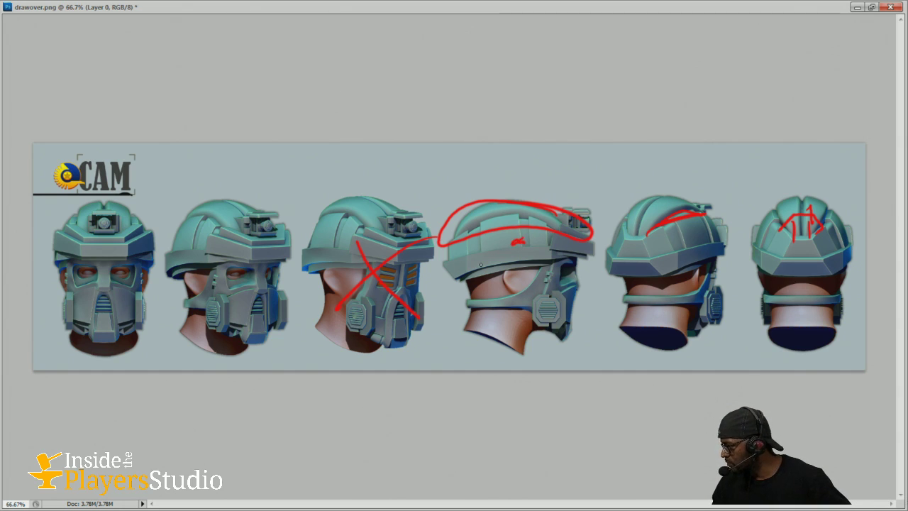
{"action": "key", "text": "ctrl+z"}
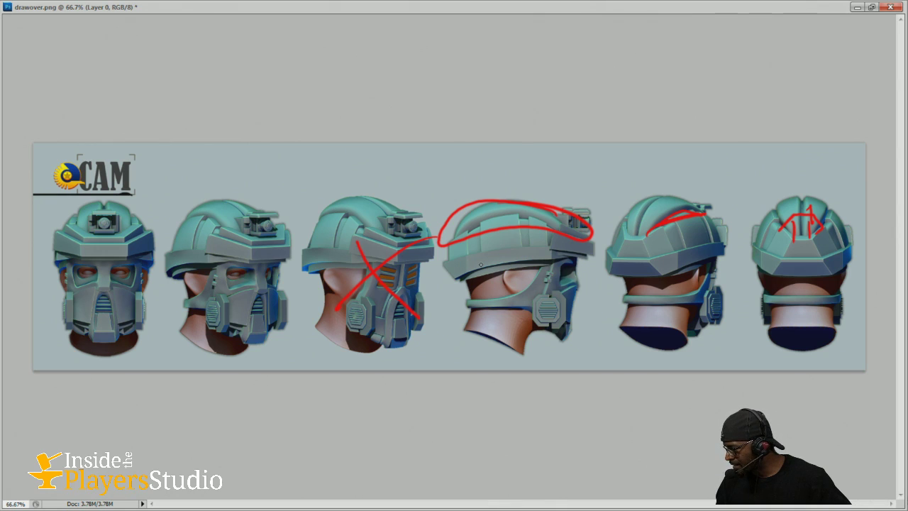
{"action": "mouse_move", "coordinate": [533, 278]}
{"action": "left_mouse_down"}
{"action": "mouse_move", "coordinate": [526, 308]}
{"action": "mouse_move", "coordinate": [516, 306]}
{"action": "left_mouse_up"}
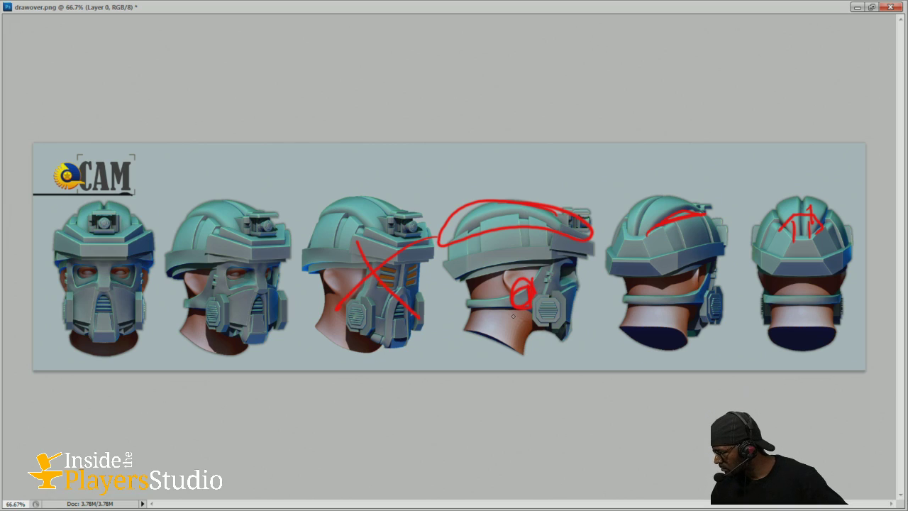
{"action": "key", "text": "ctrl+z"}
{"action": "mouse_move", "coordinate": [689, 287]}
{"action": "left_mouse_down"}
{"action": "mouse_move", "coordinate": [669, 297]}
{"action": "mouse_move", "coordinate": [685, 282]}
{"action": "left_mouse_up"}
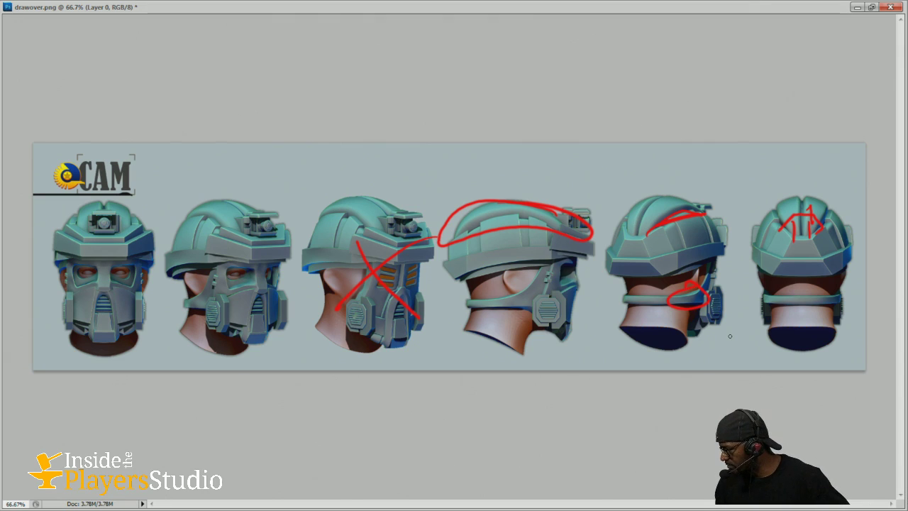
{"action": "key", "text": "ctrl+z"}
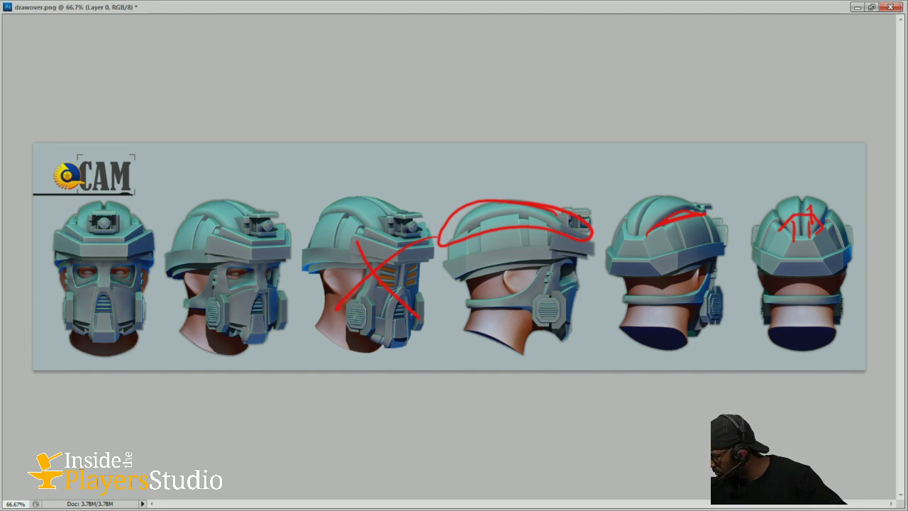
Step: Draw a buckled strap on the side view, and outline the eye opening and cheek edge on the second helmet view
{"action": "mouse_move", "coordinate": [538, 268]}
{"action": "left_mouse_down"}
{"action": "mouse_move", "coordinate": [532, 307]}
{"action": "mouse_move", "coordinate": [520, 293]}
{"action": "mouse_move", "coordinate": [502, 296]}
{"action": "mouse_move", "coordinate": [531, 307]}
{"action": "mouse_move", "coordinate": [484, 308]}
{"action": "mouse_move", "coordinate": [498, 296]}
{"action": "mouse_move", "coordinate": [466, 306]}
{"action": "mouse_move", "coordinate": [491, 307]}
{"action": "left_mouse_up"}
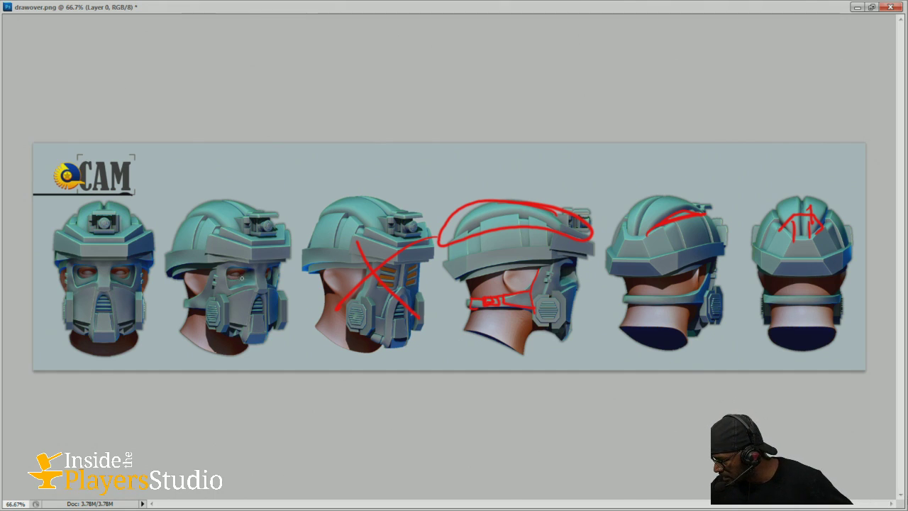
{"action": "mouse_move", "coordinate": [251, 266]}
{"action": "left_mouse_down"}
{"action": "mouse_move", "coordinate": [253, 282]}
{"action": "mouse_move", "coordinate": [236, 287]}
{"action": "mouse_move", "coordinate": [228, 274]}
{"action": "mouse_move", "coordinate": [228, 285]}
{"action": "left_mouse_up"}
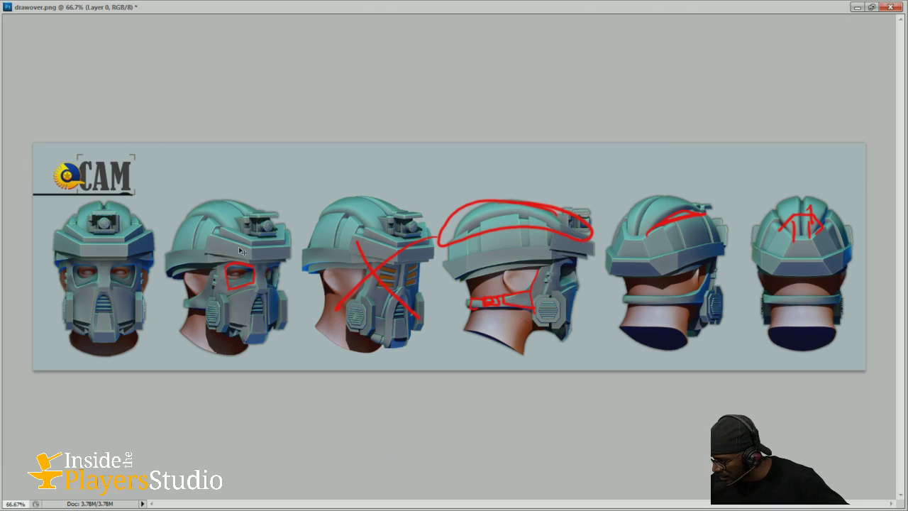
{"action": "left_click_drag", "start_coordinate": [231, 263], "coordinate": [258, 268]}
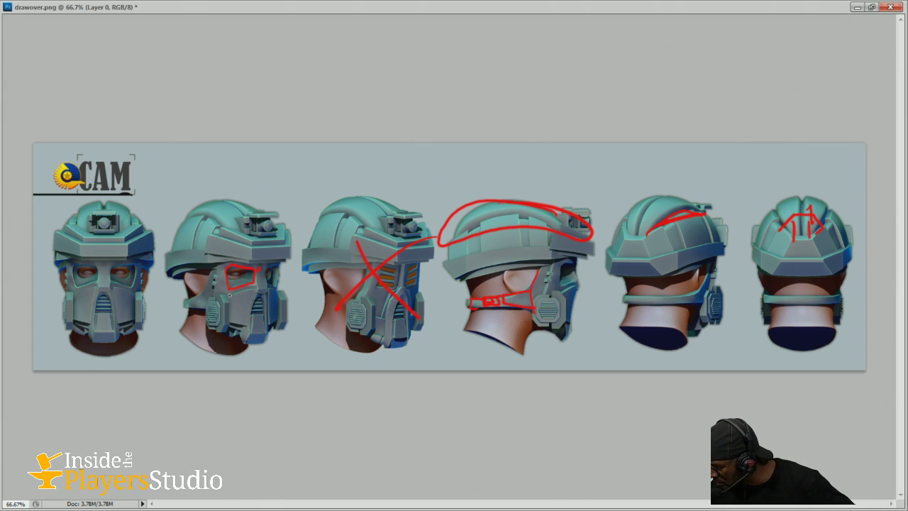
{"action": "left_click_drag", "start_coordinate": [231, 304], "coordinate": [224, 332]}
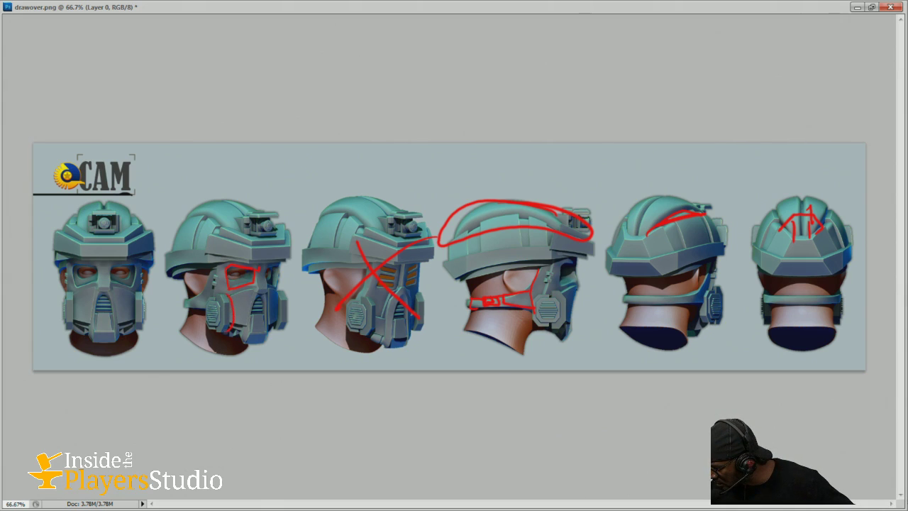
{"action": "left_click_drag", "start_coordinate": [220, 295], "coordinate": [212, 299]}
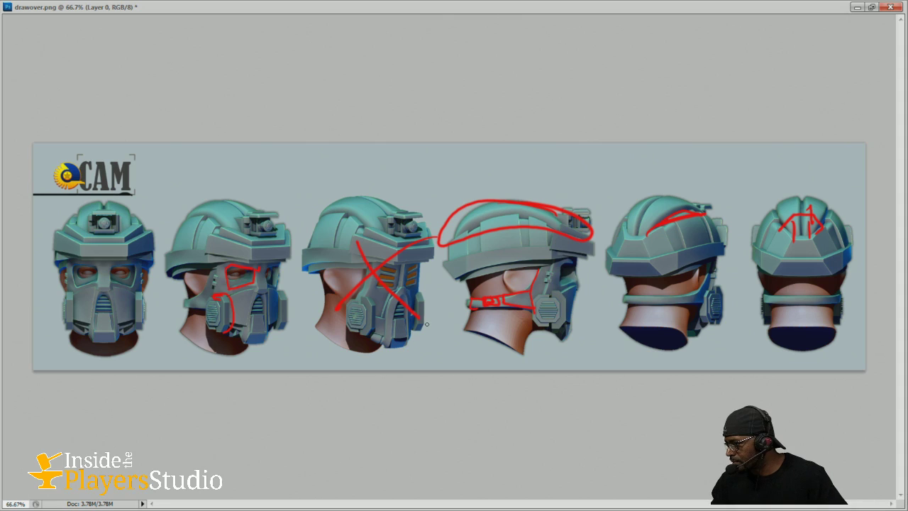
Step: Circle the helmet lamp on the first two views and the whole second view, and shade the area below the side view's brim
{"action": "mouse_move", "coordinate": [272, 213]}
{"action": "left_mouse_down"}
{"action": "mouse_move", "coordinate": [236, 226]}
{"action": "mouse_move", "coordinate": [248, 215]}
{"action": "left_mouse_up"}
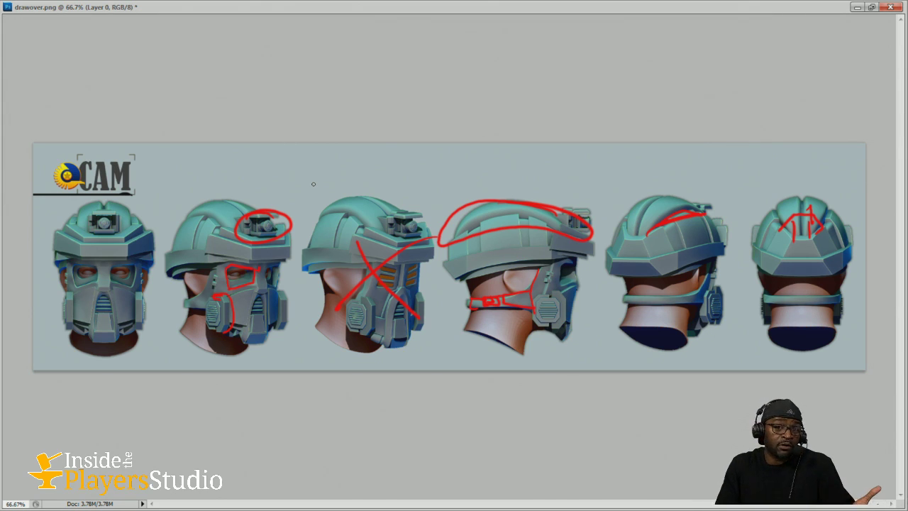
{"action": "mouse_move", "coordinate": [113, 217]}
{"action": "left_mouse_down"}
{"action": "mouse_move", "coordinate": [98, 243]}
{"action": "mouse_move", "coordinate": [105, 213]}
{"action": "left_mouse_up"}
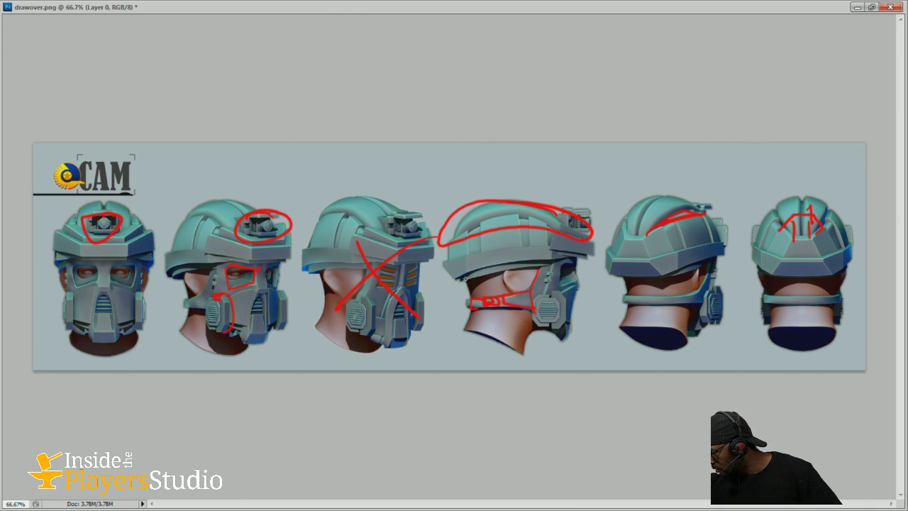
{"action": "mouse_move", "coordinate": [473, 290]}
{"action": "left_mouse_down"}
{"action": "mouse_move", "coordinate": [511, 271]}
{"action": "mouse_move", "coordinate": [469, 281]}
{"action": "mouse_move", "coordinate": [534, 266]}
{"action": "left_mouse_up"}
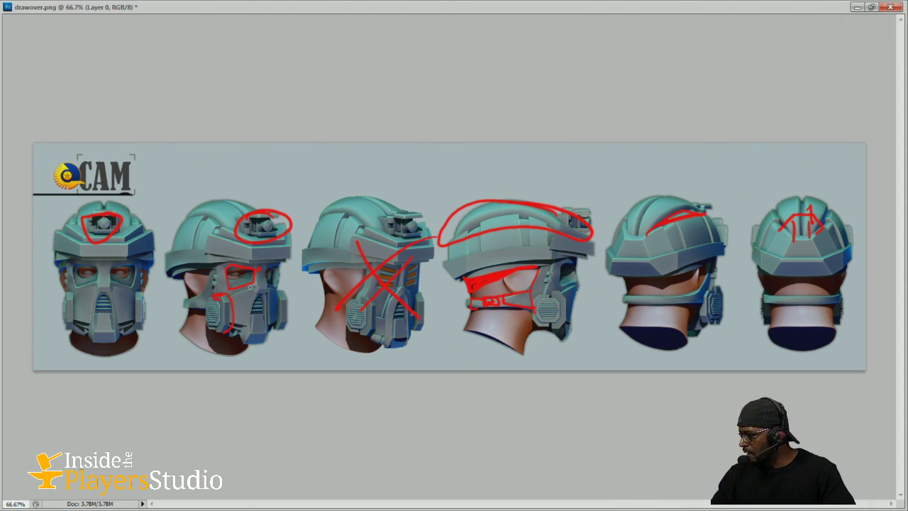
{"action": "mouse_move", "coordinate": [261, 197]}
{"action": "left_mouse_down"}
{"action": "mouse_move", "coordinate": [250, 196]}
{"action": "mouse_move", "coordinate": [300, 228]}
{"action": "mouse_move", "coordinate": [217, 192]}
{"action": "left_mouse_up"}
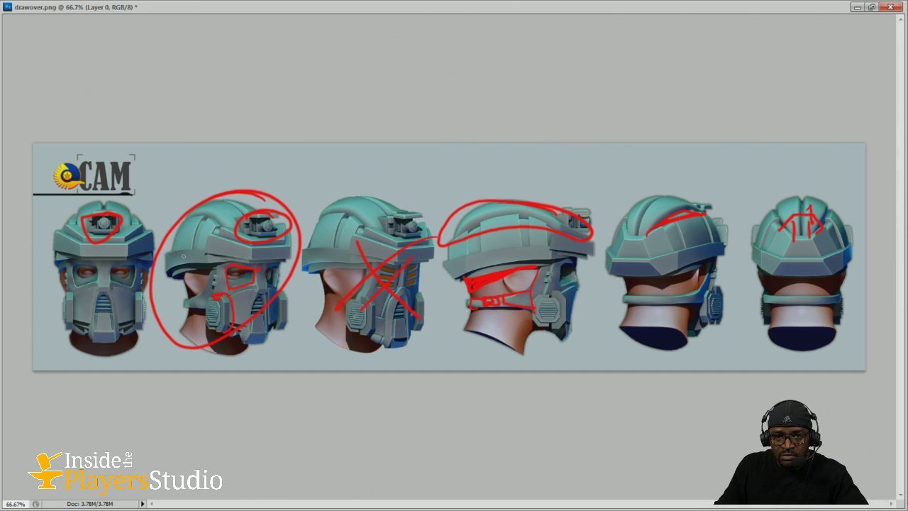
Step: Minimize Photoshop, switch to the browser and look through the imgur reference images, including page 2 of the gallery
{"action": "left_click", "coordinate": [871, 7]}
{"action": "left_click", "coordinate": [856, 10]}
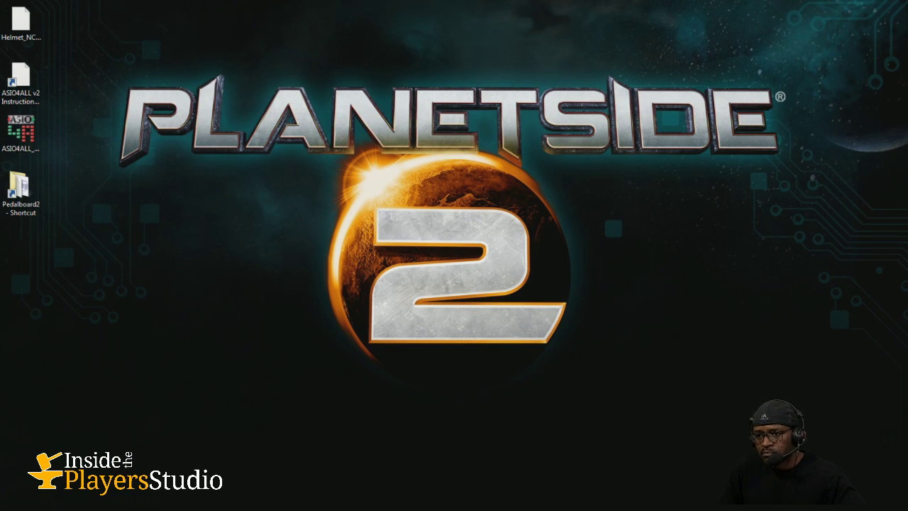
{"action": "left_click_drag", "start_coordinate": [0, 114], "coordinate": [259, 13]}
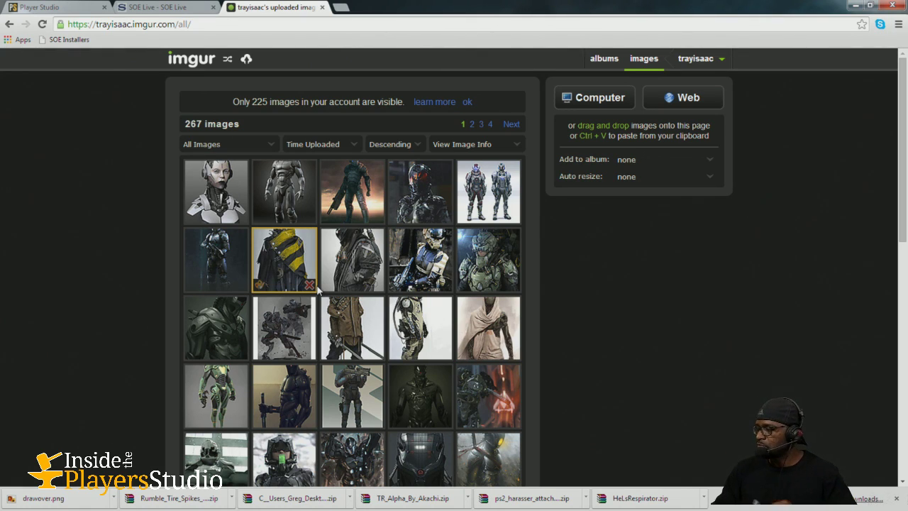
{"action": "scroll", "coordinate": [367, 292], "scroll_direction": "down", "scroll_amount": 3}
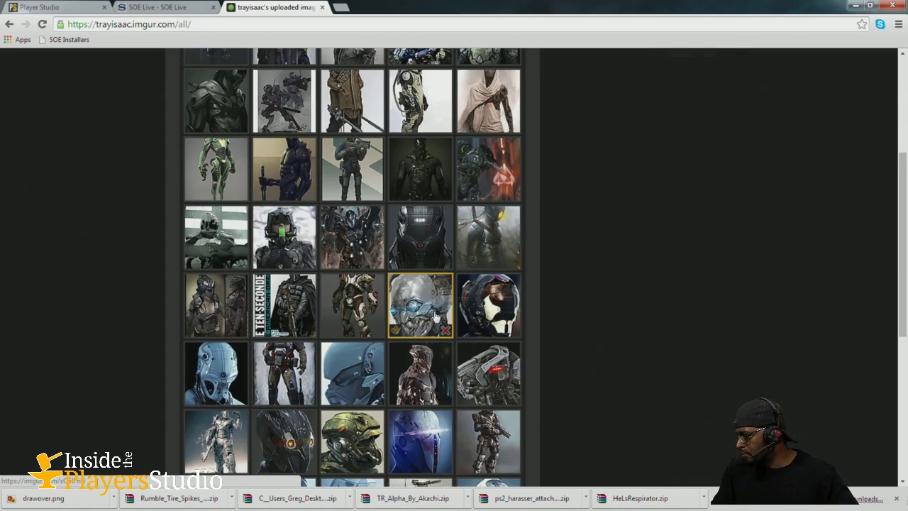
{"action": "scroll", "coordinate": [436, 317], "scroll_direction": "down", "scroll_amount": 3}
{"action": "scroll", "coordinate": [341, 224], "scroll_direction": "up", "scroll_amount": 6}
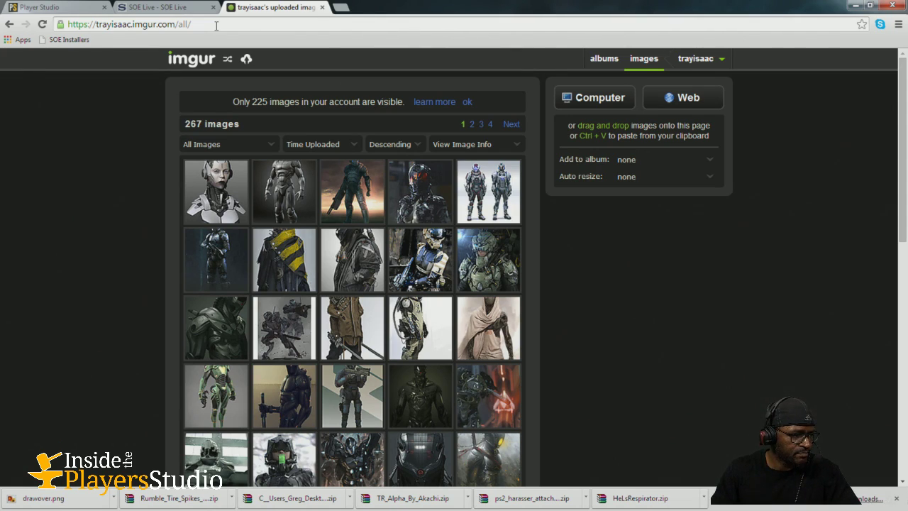
{"action": "left_click_drag", "start_coordinate": [201, 24], "coordinate": [27, 20]}
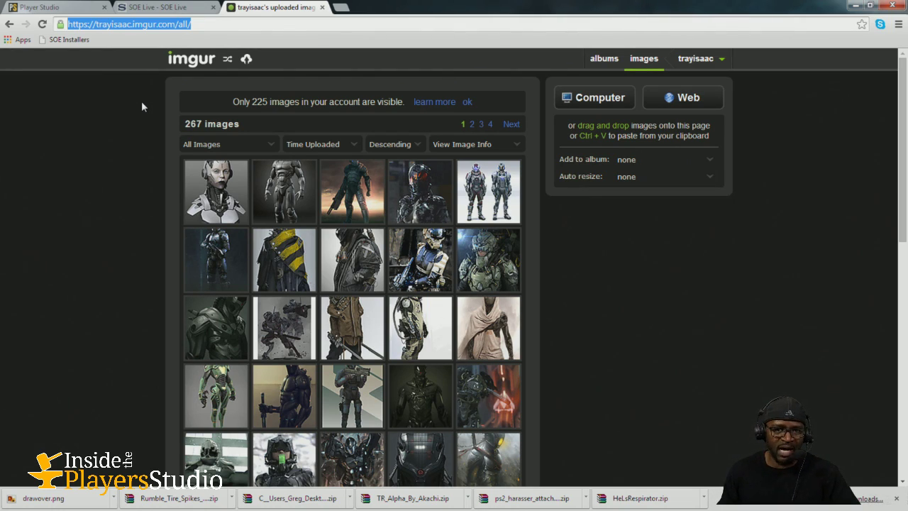
{"action": "left_click", "coordinate": [471, 124]}
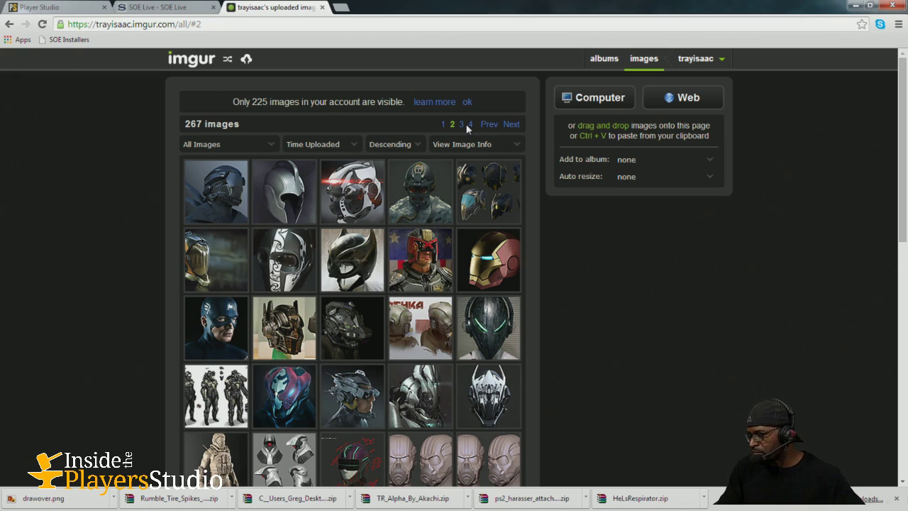
Step: Show the Player Studio submissions page, then switch to the Vehicle_PS_Chassis scene in Maya and close the Attribute Editor
{"action": "left_click", "coordinate": [45, 11]}
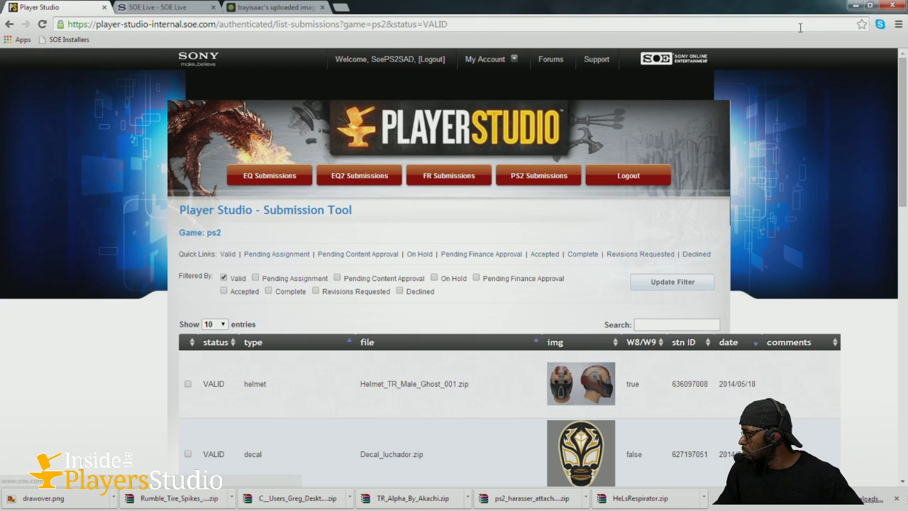
{"action": "left_click_drag", "start_coordinate": [817, 9], "coordinate": [0, 18]}
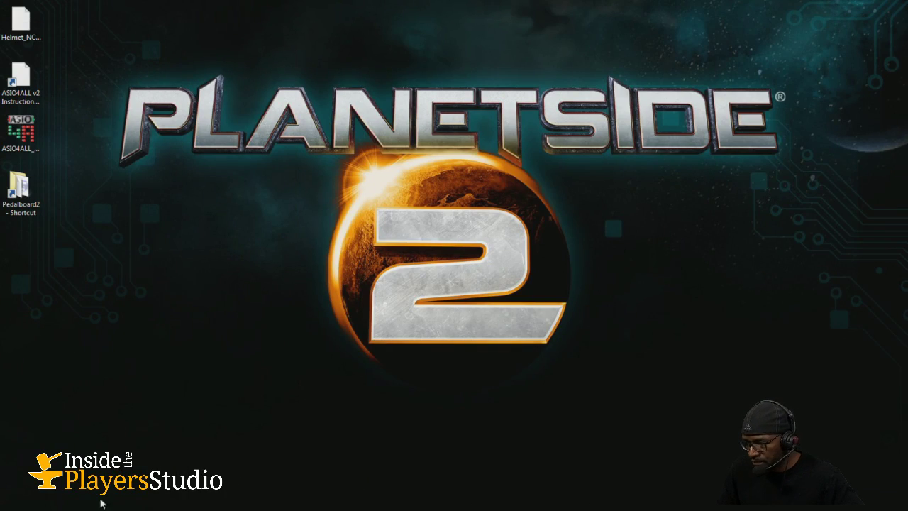
{"action": "key", "text": "alt+Tab"}
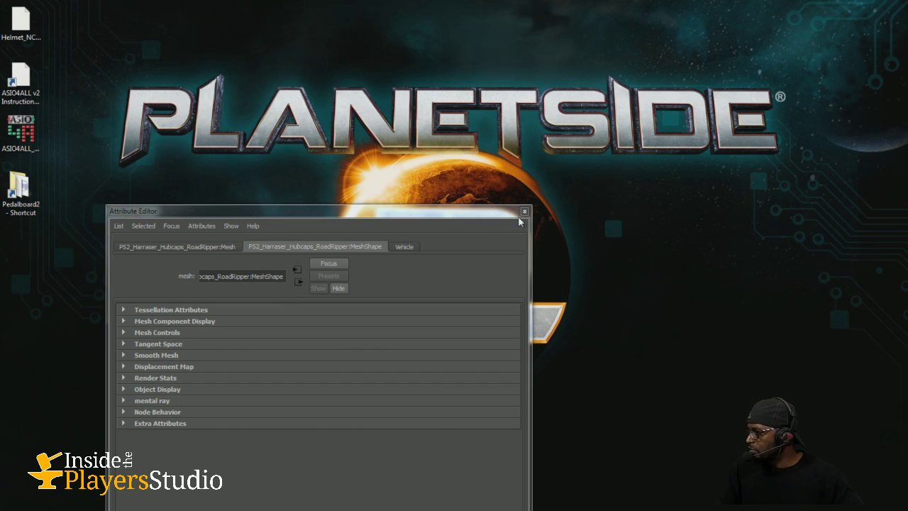
{"action": "left_click_drag", "start_coordinate": [0, 33], "coordinate": [453, 13]}
{"action": "double_click", "coordinate": [453, 13]}
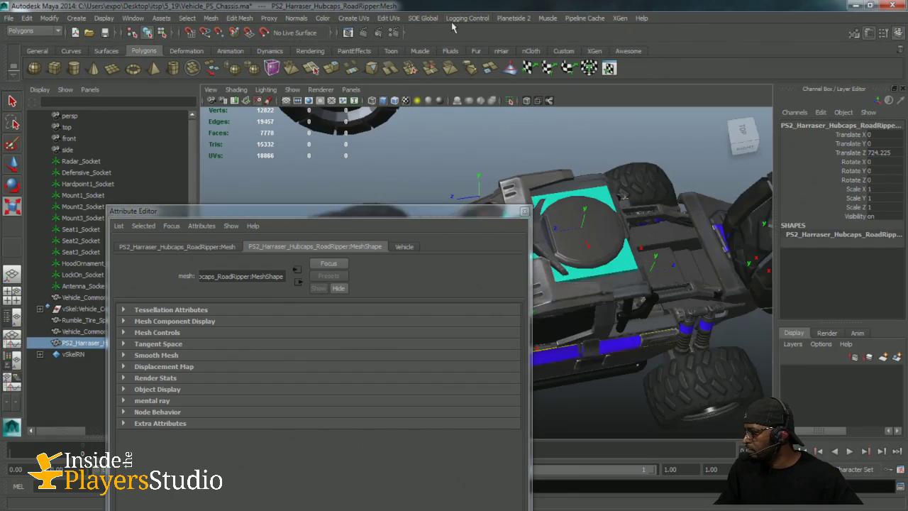
{"action": "left_click", "coordinate": [524, 211]}
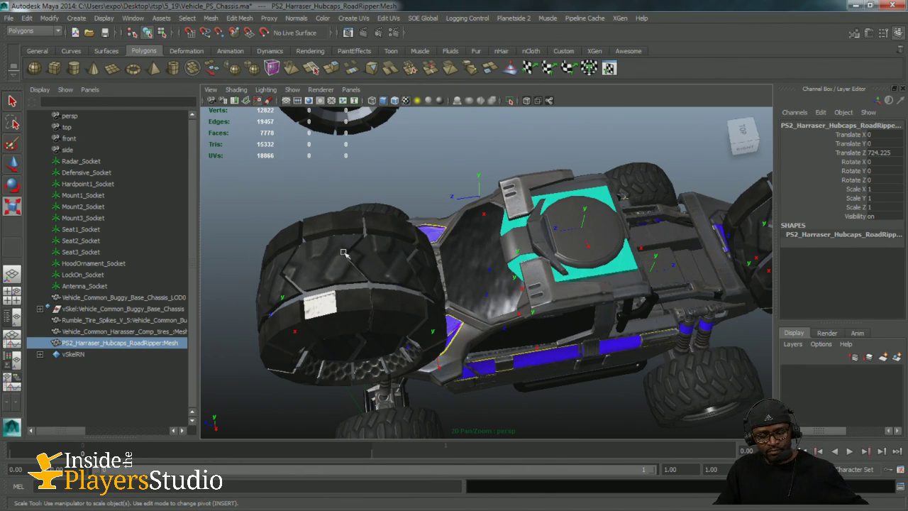
Step: Select the Vehicle_Common_Harasser_Comp_tires mesh floating around the buggy
{"action": "left_click_drag", "start_coordinate": [347, 266], "coordinate": [401, 277], "text": "alt"}
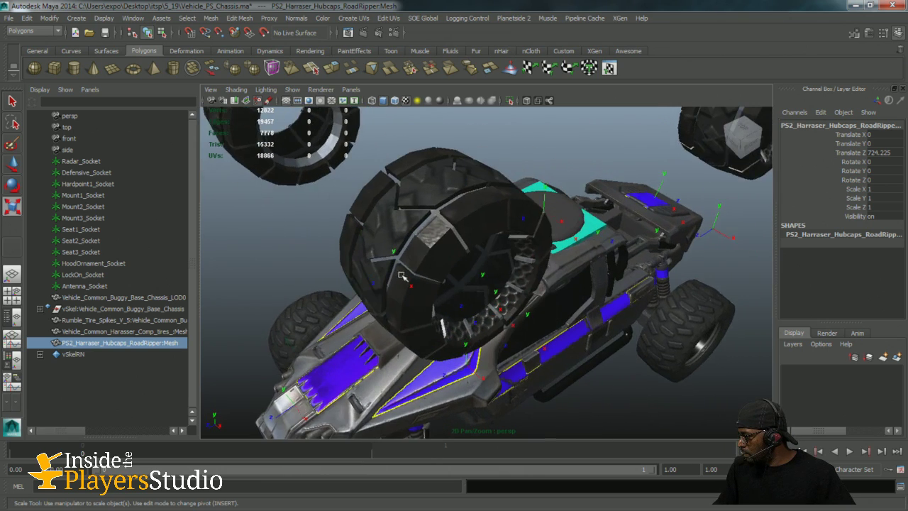
{"action": "scroll", "coordinate": [400, 276], "scroll_direction": "down", "scroll_amount": 5}
{"action": "scroll", "coordinate": [448, 264], "scroll_direction": "up", "scroll_amount": 5}
{"action": "left_click", "coordinate": [375, 182]}
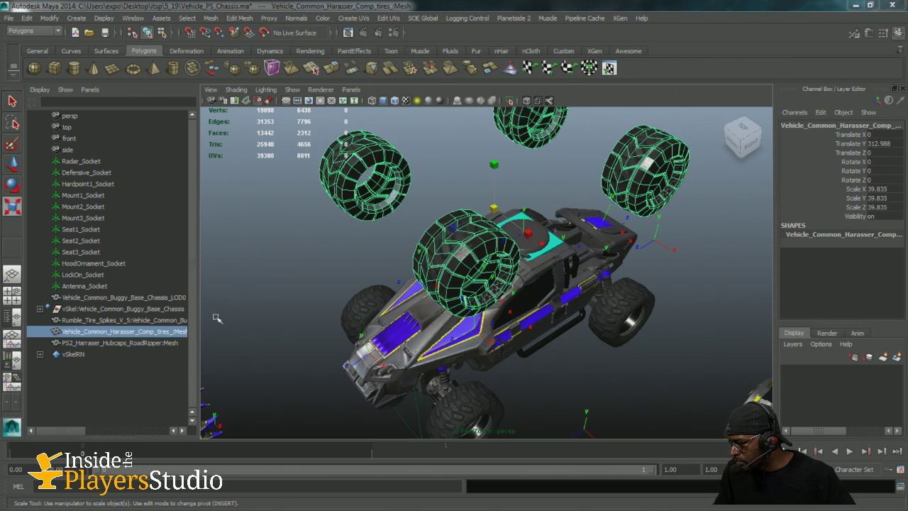
Step: Widen the scene object list to fit the mesh names and move the WinRAR archive window out of view
{"action": "left_click_drag", "start_coordinate": [200, 287], "coordinate": [262, 305]}
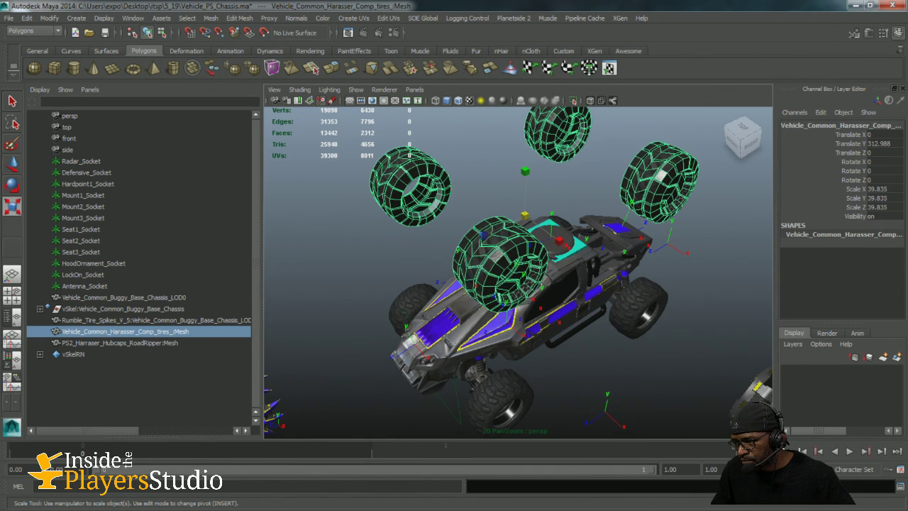
{"action": "key", "text": "alt+Tab"}
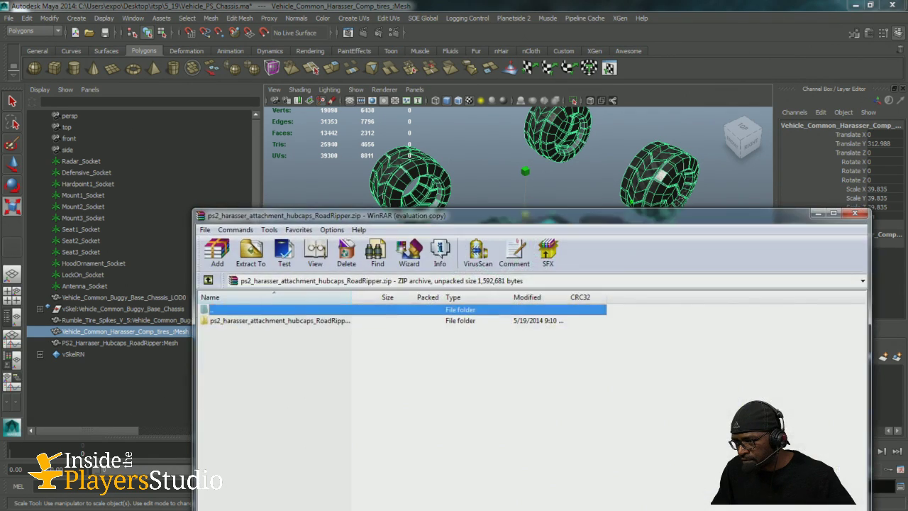
{"action": "left_click_drag", "start_coordinate": [440, 212], "coordinate": [0, 173]}
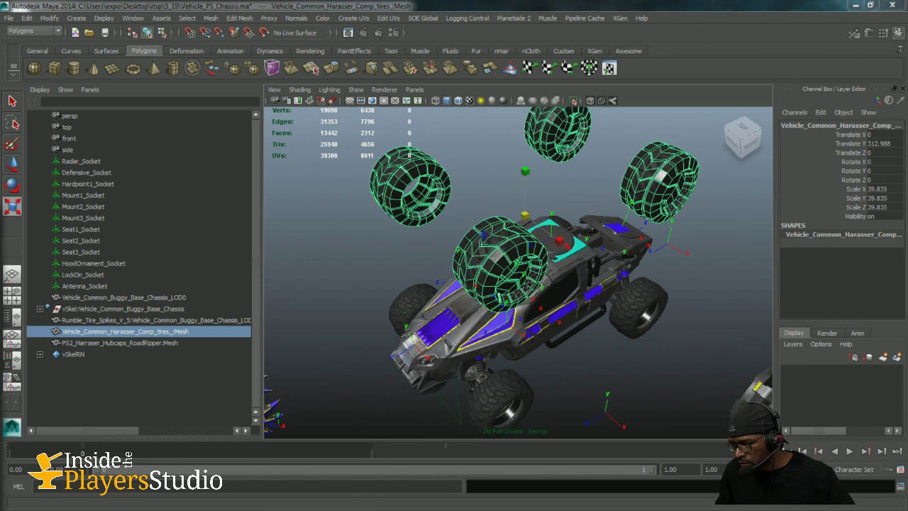
Step: Deselect the tires mesh and examine the tires' tread, sidewalls and inner rims up close and from several angles
{"action": "left_click_drag", "start_coordinate": [584, 234], "coordinate": [526, 287], "text": "alt"}
{"action": "right_click_drag", "start_coordinate": [427, 190], "coordinate": [452, 177]}
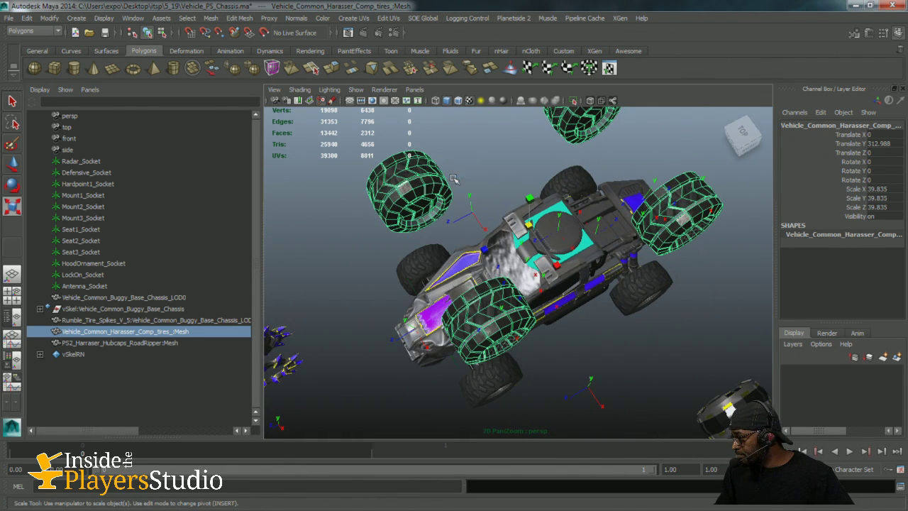
{"action": "left_click", "coordinate": [470, 168]}
{"action": "left_click_drag", "start_coordinate": [444, 215], "coordinate": [405, 217], "text": "alt"}
{"action": "scroll", "coordinate": [458, 227], "scroll_direction": "up", "scroll_amount": 5}
{"action": "scroll", "coordinate": [410, 227], "scroll_direction": "down", "scroll_amount": 5}
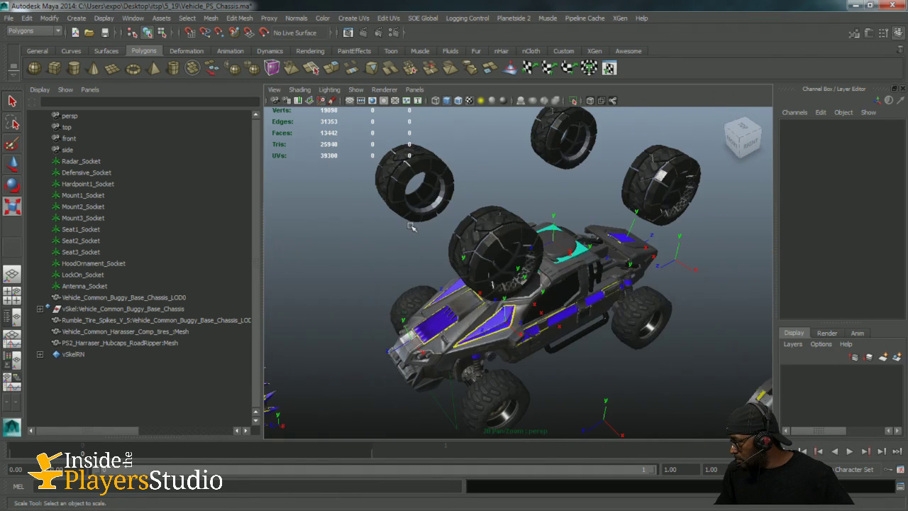
{"action": "left_click_drag", "start_coordinate": [454, 241], "coordinate": [444, 234], "text": "alt"}
{"action": "scroll", "coordinate": [444, 234], "scroll_direction": "up", "scroll_amount": 4}
{"action": "middle_click_drag", "start_coordinate": [460, 216], "coordinate": [429, 276], "text": "alt"}
{"action": "scroll", "coordinate": [433, 268], "scroll_direction": "down", "scroll_amount": 5}
{"action": "left_click_drag", "start_coordinate": [433, 267], "coordinate": [561, 269], "text": "alt"}
{"action": "scroll", "coordinate": [600, 248], "scroll_direction": "up", "scroll_amount": 5}
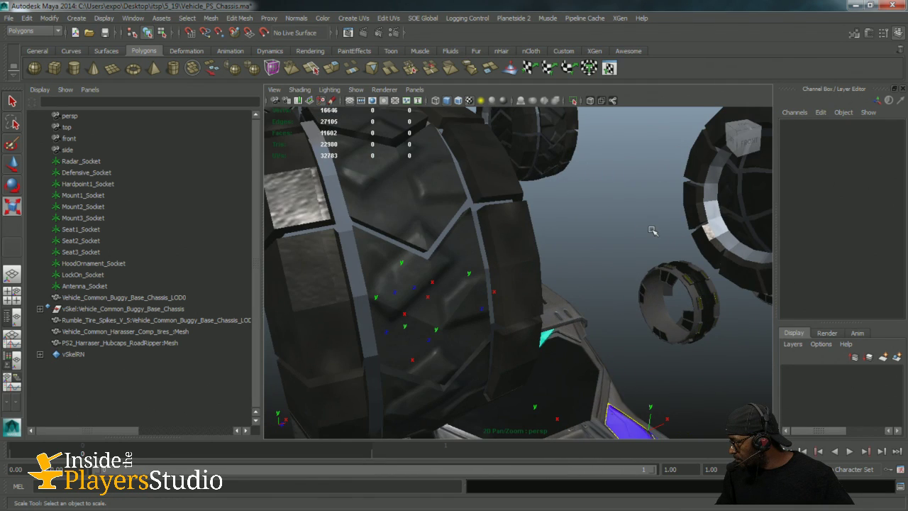
{"action": "scroll", "coordinate": [652, 230], "scroll_direction": "down", "scroll_amount": 5}
Step: Enter face selection on the tires mesh and select faces on one tire's inner rim and outer sidewall
{"action": "left_click", "coordinate": [590, 240]}
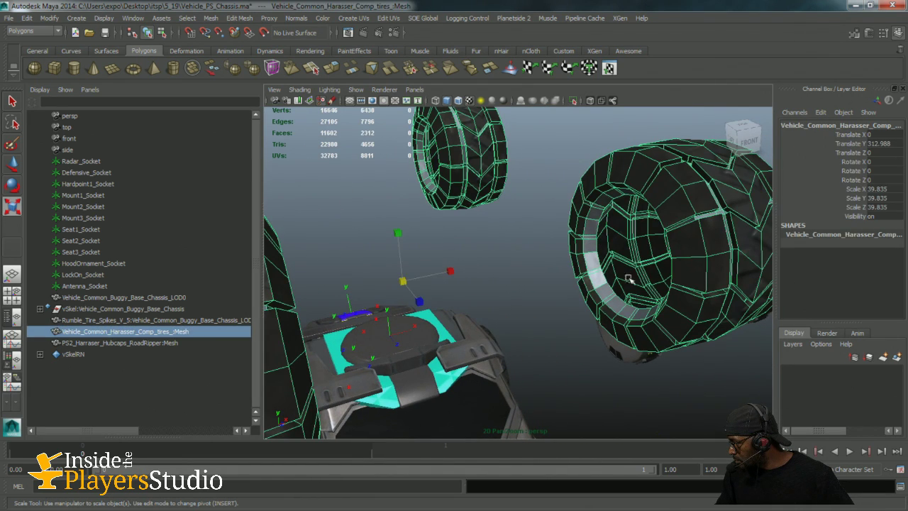
{"action": "right_click_drag", "start_coordinate": [602, 213], "coordinate": [585, 239]}
{"action": "left_click", "coordinate": [596, 234]}
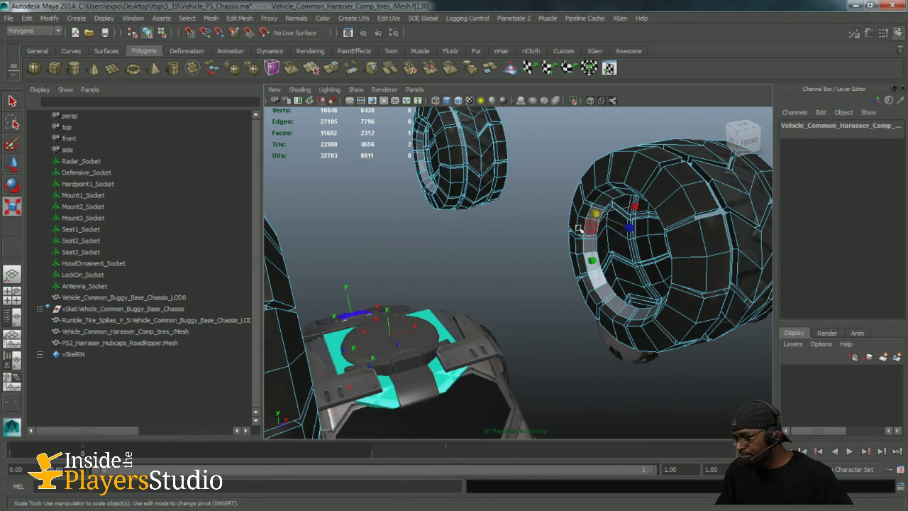
{"action": "double_click", "coordinate": [616, 189], "text": "shift"}
{"action": "double_click", "coordinate": [659, 190]}
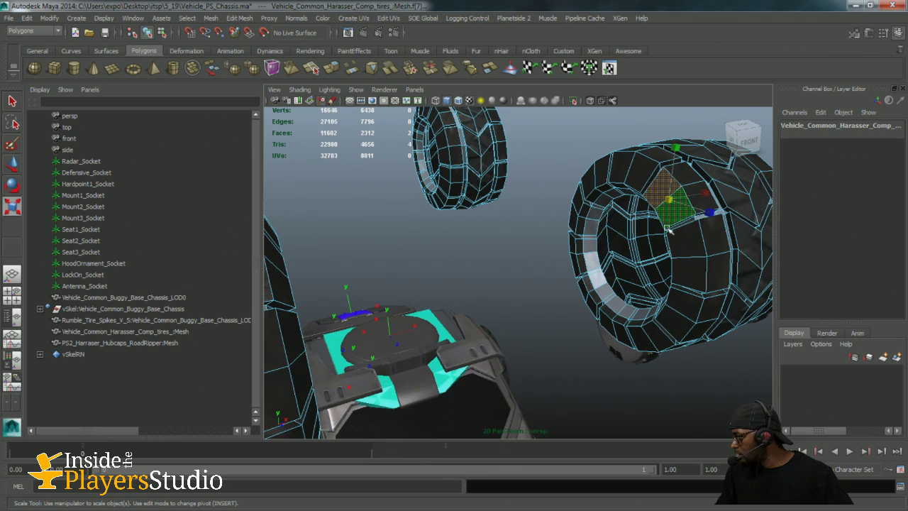
{"action": "double_click", "coordinate": [678, 231]}
{"action": "left_click", "coordinate": [673, 201]}
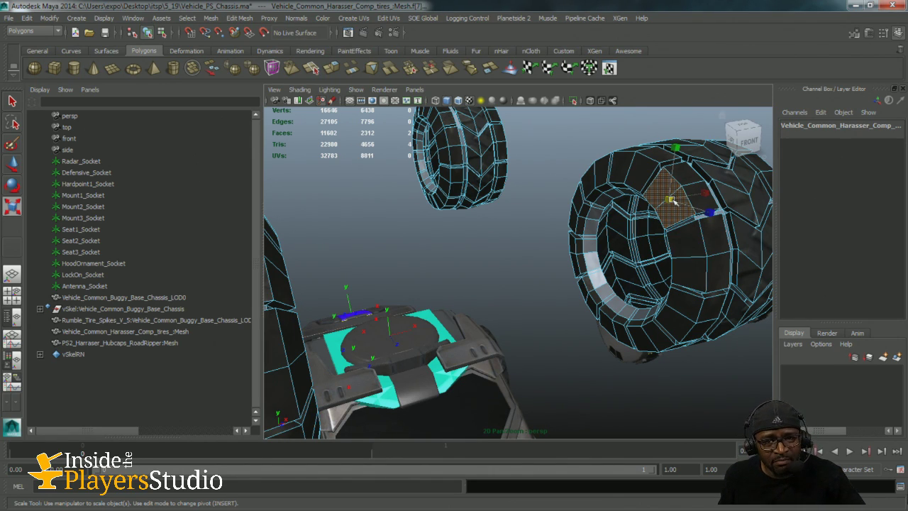
Step: Highlight neighbouring face pairs one after another around the same tire's shoulder to point out its separate blocks
{"action": "left_click", "coordinate": [644, 172]}
{"action": "left_click", "coordinate": [670, 203]}
{"action": "left_click", "coordinate": [684, 239]}
{"action": "left_click", "coordinate": [687, 271], "text": "shift"}
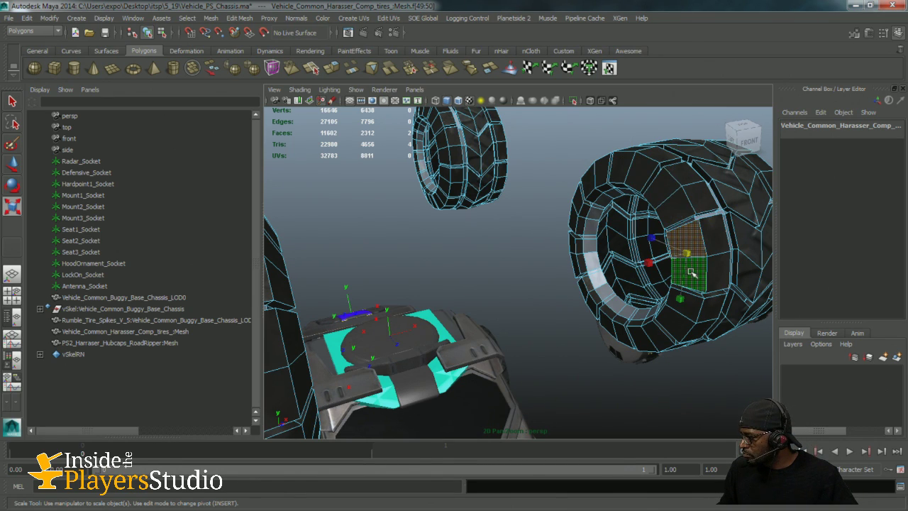
{"action": "left_click", "coordinate": [712, 232]}
{"action": "left_click", "coordinate": [715, 261], "text": "shift"}
{"action": "left_click", "coordinate": [685, 193]}
{"action": "left_click", "coordinate": [647, 169]}
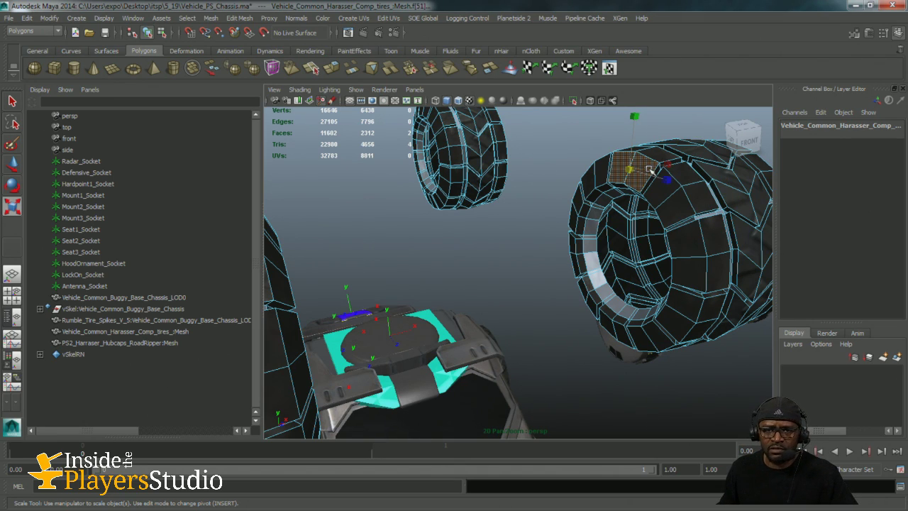
Step: Select the tire's inner rim face loop, move it out from the tire, and undo the move
{"action": "double_click", "coordinate": [596, 251]}
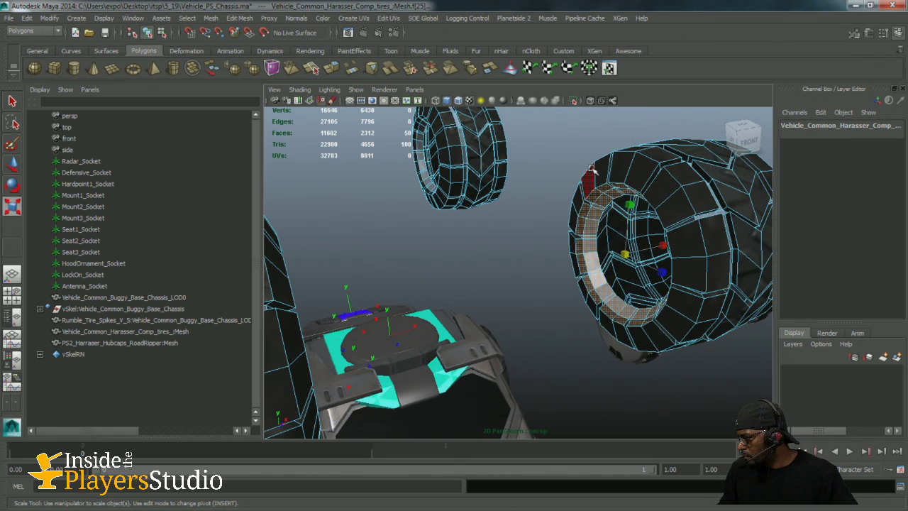
{"action": "left_click", "coordinate": [14, 166]}
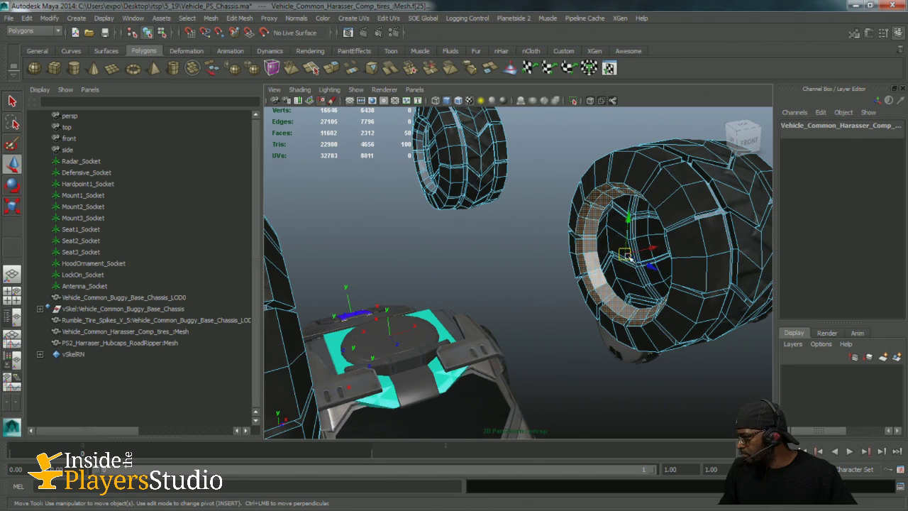
{"action": "left_click_drag", "start_coordinate": [628, 254], "coordinate": [617, 222]}
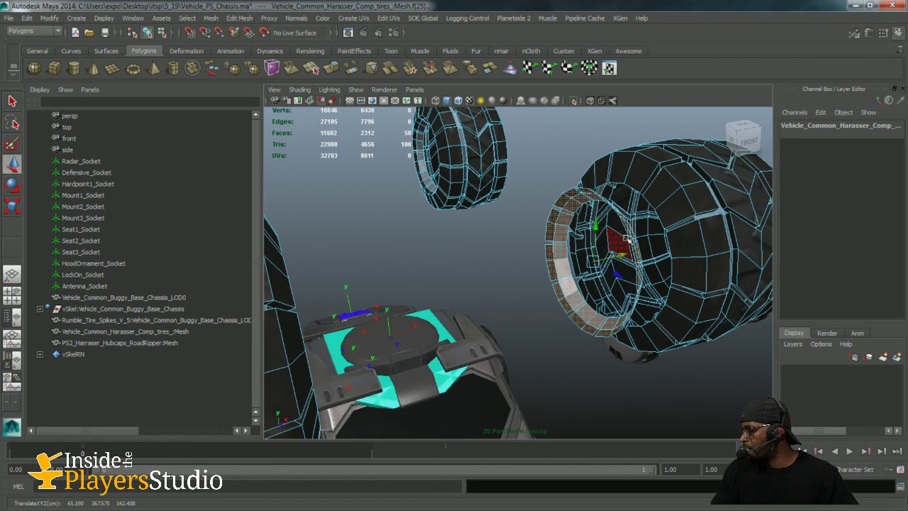
{"action": "key", "text": "ctrl+z"}
Step: Try moving the shoulder faces beside the light-coloured patch outward to reveal what lies behind them
{"action": "left_click_drag", "start_coordinate": [670, 225], "coordinate": [580, 224], "text": "alt"}
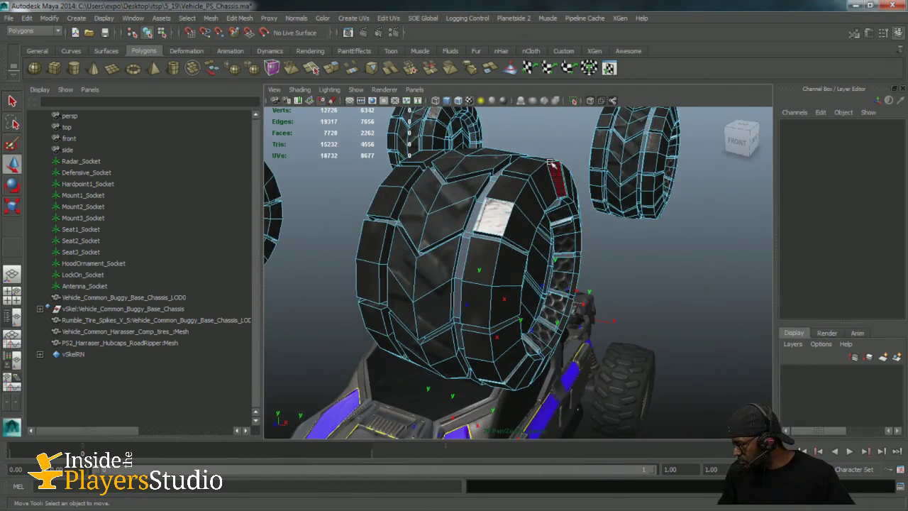
{"action": "left_click", "coordinate": [524, 200]}
{"action": "left_click_drag", "start_coordinate": [525, 213], "coordinate": [550, 233]}
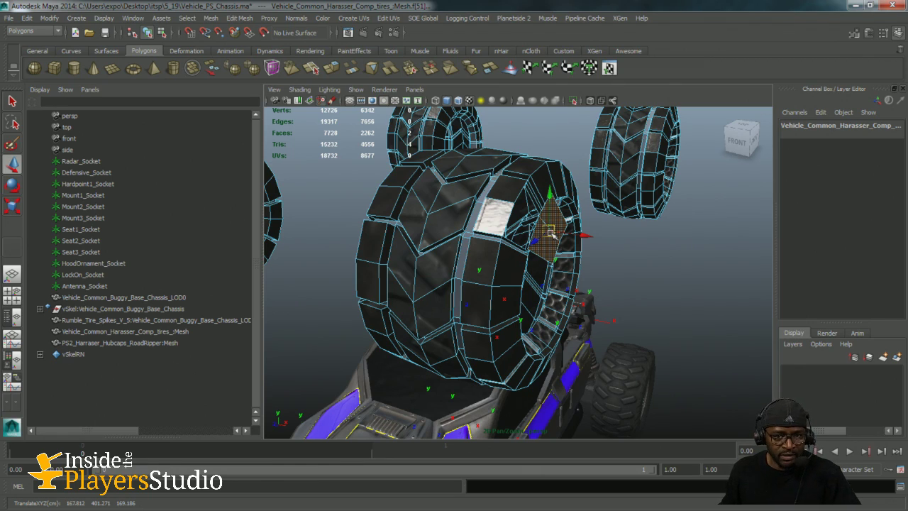
{"action": "key", "text": "ctrl+z"}
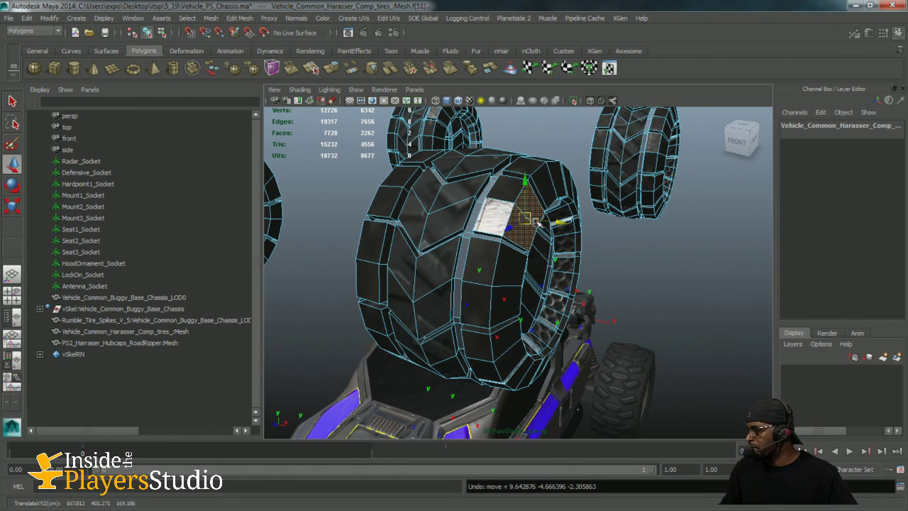
{"action": "left_click_drag", "start_coordinate": [525, 218], "coordinate": [544, 233]}
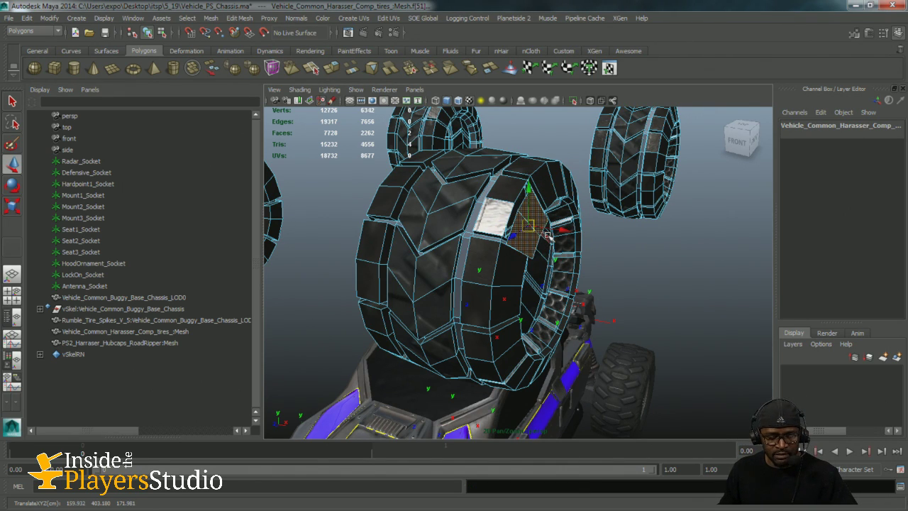
{"action": "scroll", "coordinate": [518, 255], "scroll_direction": "down", "scroll_amount": 5}
{"action": "scroll", "coordinate": [521, 250], "scroll_direction": "up", "scroll_amount": 6}
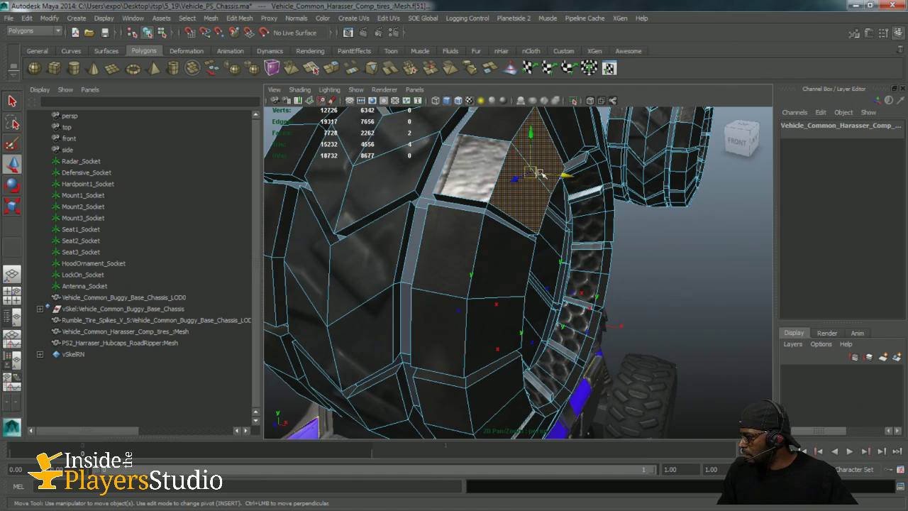
{"action": "scroll", "coordinate": [539, 181], "scroll_direction": "down", "scroll_amount": 3}
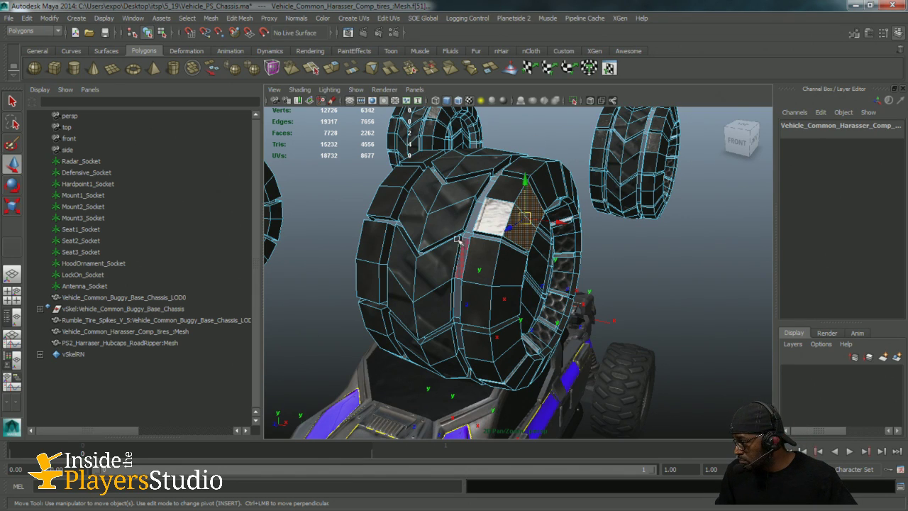
Step: Move the V-shaped centre tread faces away from the front tire and inspect the exposed gap and remaining tread
{"action": "left_click", "coordinate": [445, 217]}
{"action": "middle_click_drag", "start_coordinate": [421, 264], "coordinate": [392, 304]}
{"action": "left_click_drag", "start_coordinate": [392, 304], "coordinate": [382, 296]}
{"action": "left_click_drag", "start_coordinate": [476, 340], "coordinate": [498, 324], "text": "alt"}
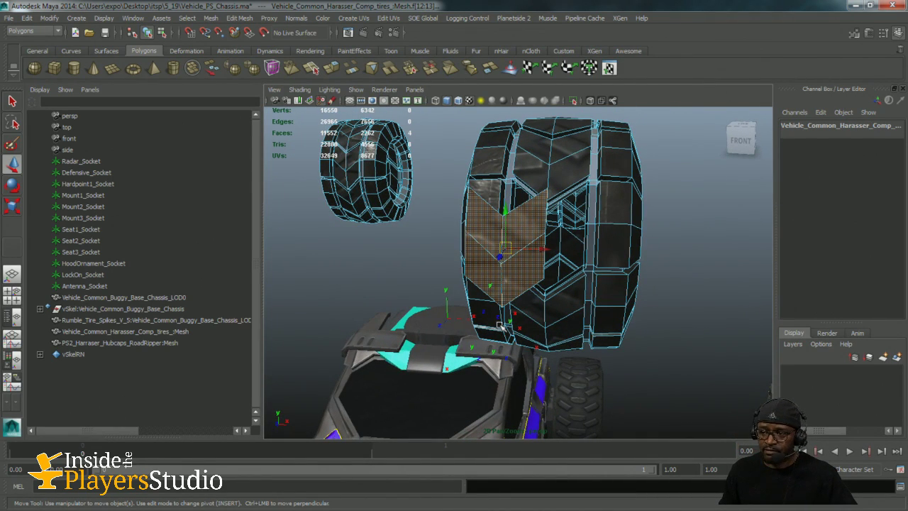
{"action": "left_click_drag", "start_coordinate": [597, 260], "coordinate": [549, 271], "text": "alt"}
{"action": "scroll", "coordinate": [540, 255], "scroll_direction": "up", "scroll_amount": 1}
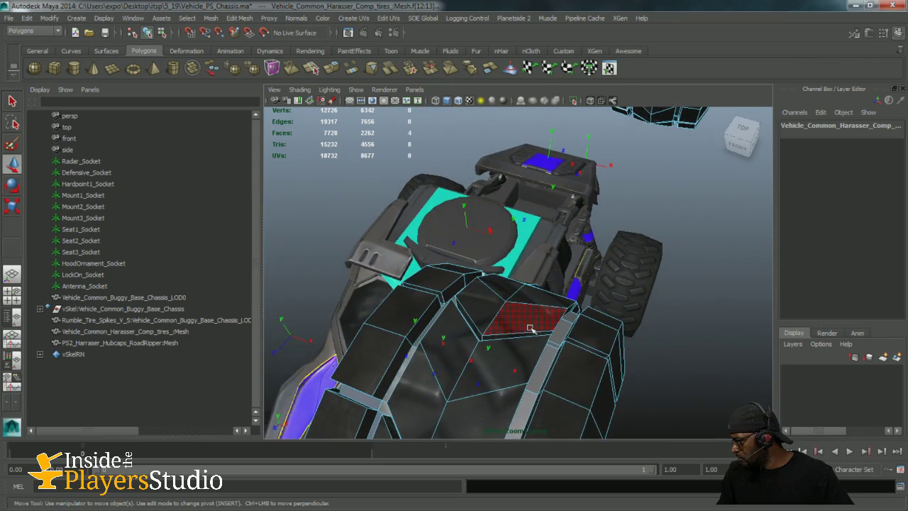
{"action": "scroll", "coordinate": [530, 327], "scroll_direction": "down", "scroll_amount": 1}
{"action": "left_click_drag", "start_coordinate": [530, 329], "coordinate": [524, 296], "text": "alt"}
{"action": "scroll", "coordinate": [468, 315], "scroll_direction": "down", "scroll_amount": 5}
{"action": "scroll", "coordinate": [482, 327], "scroll_direction": "up", "scroll_amount": 5}
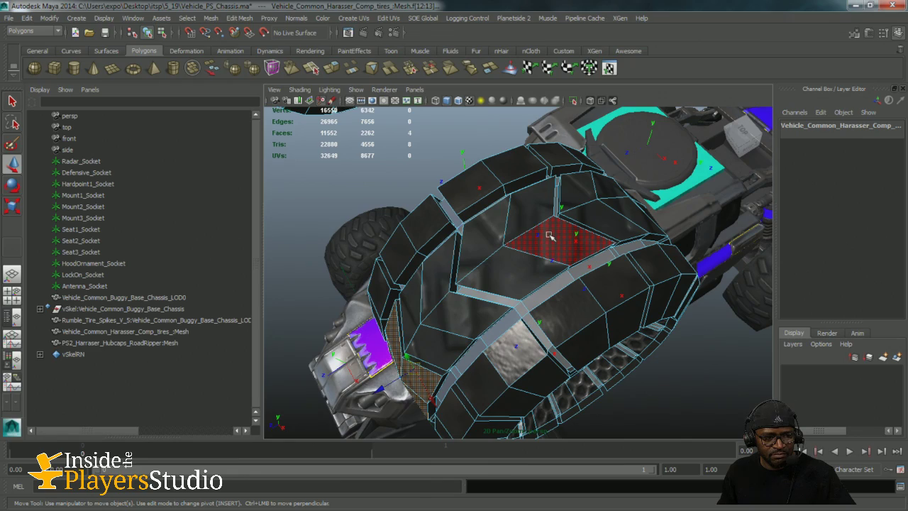
Step: Return the tires mesh to object mode and delete it from the scene
{"action": "left_click_drag", "start_coordinate": [552, 237], "coordinate": [630, 253], "text": "alt"}
{"action": "scroll", "coordinate": [535, 235], "scroll_direction": "down", "scroll_amount": 6}
{"action": "middle_click_drag", "start_coordinate": [619, 217], "coordinate": [528, 231], "text": "alt"}
{"action": "scroll", "coordinate": [532, 237], "scroll_direction": "down", "scroll_amount": 5}
{"action": "right_click", "coordinate": [474, 222]}
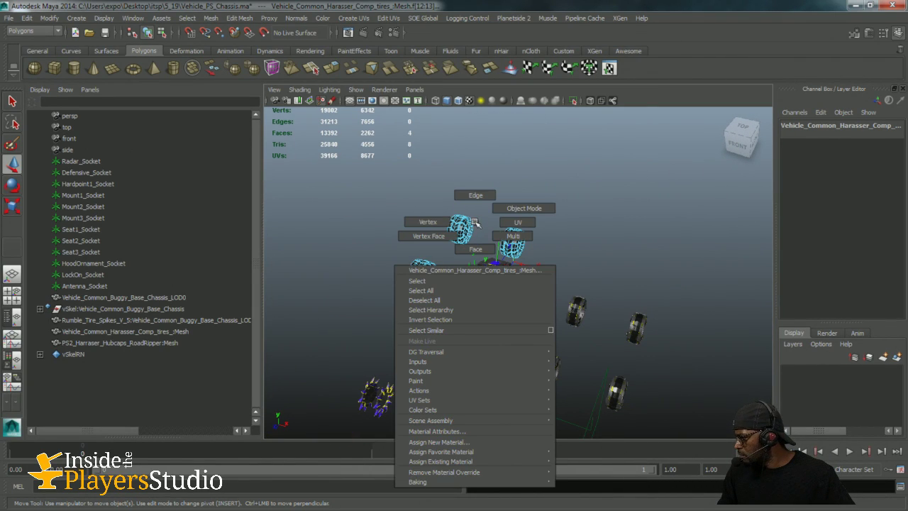
{"action": "left_click", "coordinate": [560, 242]}
{"action": "left_click", "coordinate": [525, 249]}
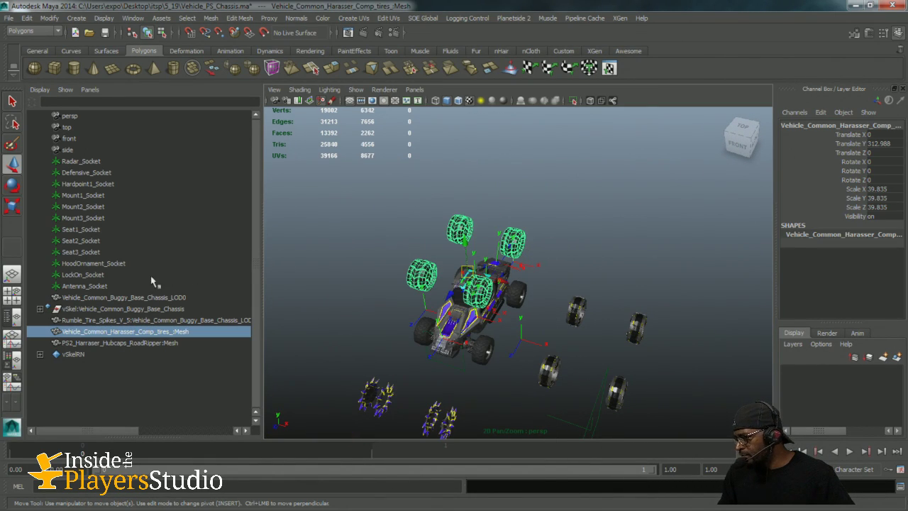
{"action": "key", "text": "Delete"}
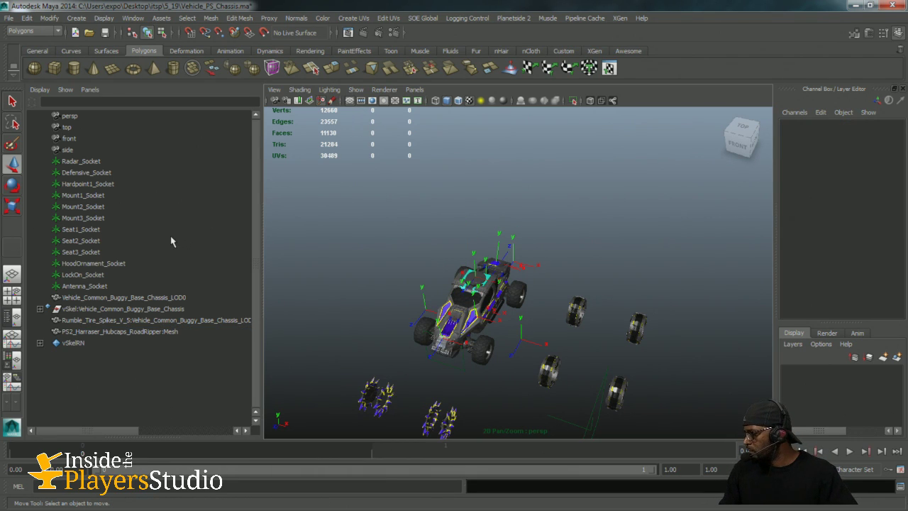
Step: Select the PS2_Harraser_Hubcaps_RoadRipper mesh in front of the buggy
{"action": "middle_click_drag", "start_coordinate": [455, 356], "coordinate": [496, 246], "text": "alt"}
{"action": "scroll", "coordinate": [486, 312], "scroll_direction": "up", "scroll_amount": 6}
{"action": "middle_click_drag", "start_coordinate": [480, 318], "coordinate": [602, 207], "text": "alt"}
{"action": "left_click", "coordinate": [614, 220]}
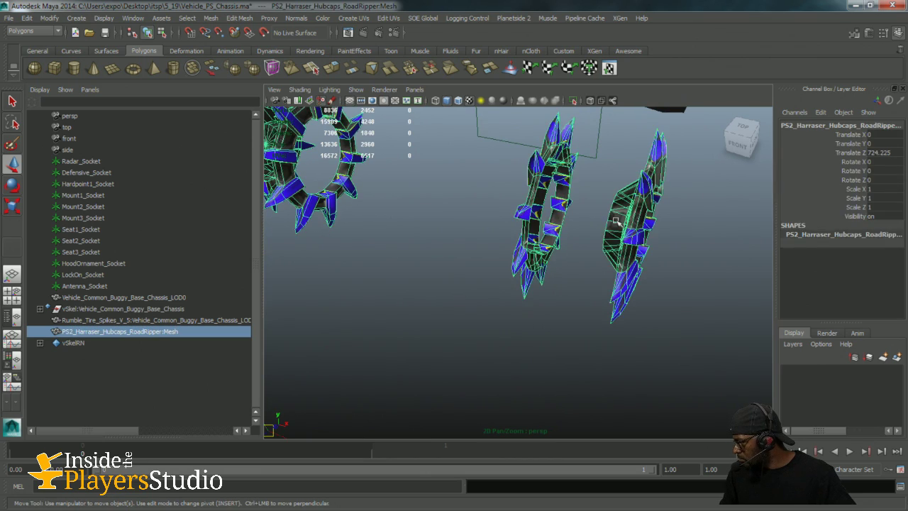
Step: Examine the spiked RoadRipper hubcaps from the side, at an angle, and relative to the buggy's wheels
{"action": "left_click_drag", "start_coordinate": [614, 220], "coordinate": [494, 216], "text": "alt"}
{"action": "middle_click_drag", "start_coordinate": [495, 216], "coordinate": [592, 302], "text": "alt"}
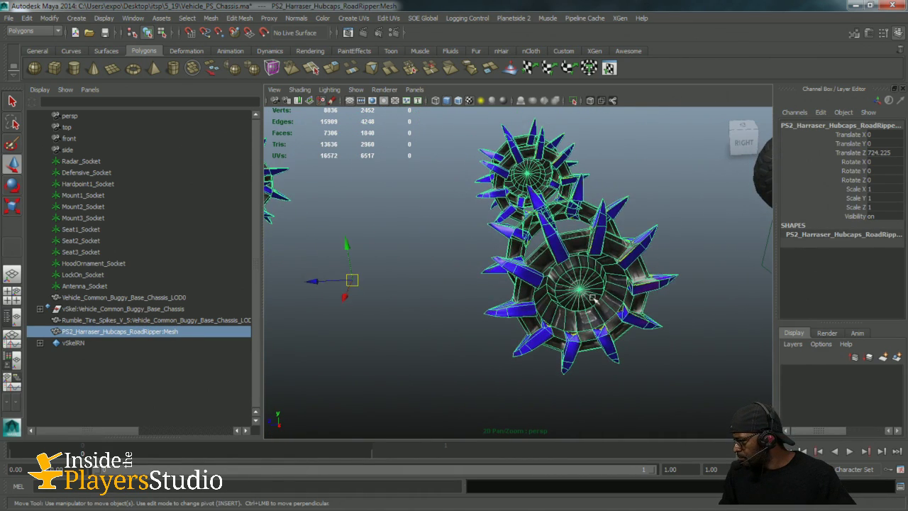
{"action": "scroll", "coordinate": [592, 303], "scroll_direction": "up", "scroll_amount": 5}
{"action": "scroll", "coordinate": [592, 302], "scroll_direction": "down", "scroll_amount": 4}
{"action": "left_click_drag", "start_coordinate": [592, 301], "coordinate": [577, 291], "text": "alt"}
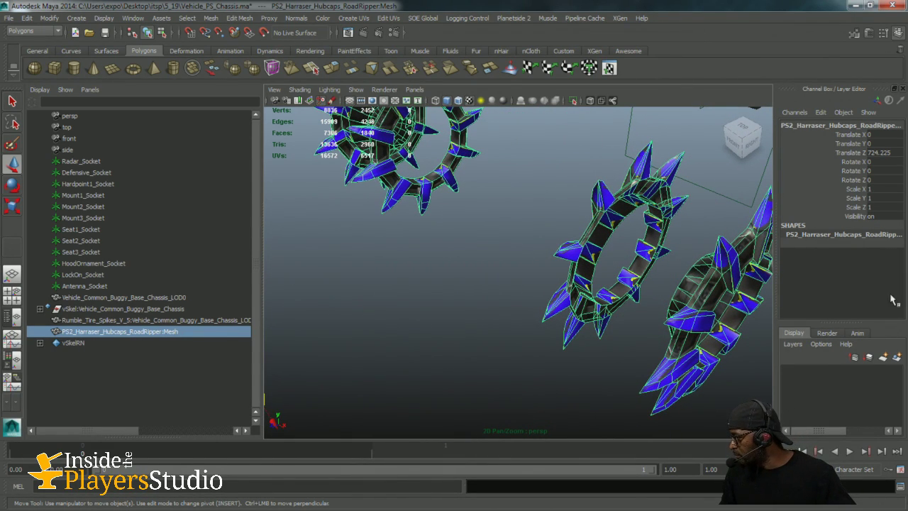
{"action": "middle_click_drag", "start_coordinate": [713, 278], "coordinate": [654, 300], "text": "alt"}
{"action": "scroll", "coordinate": [654, 301], "scroll_direction": "down", "scroll_amount": 3}
{"action": "key", "text": "w"}
{"action": "scroll", "coordinate": [605, 306], "scroll_direction": "down", "scroll_amount": 3}
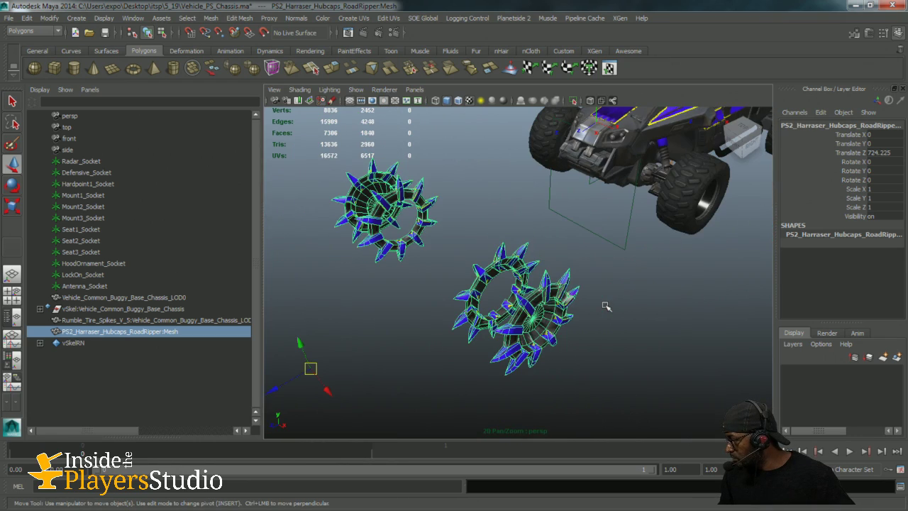
{"action": "scroll", "coordinate": [588, 298], "scroll_direction": "up", "scroll_amount": 4}
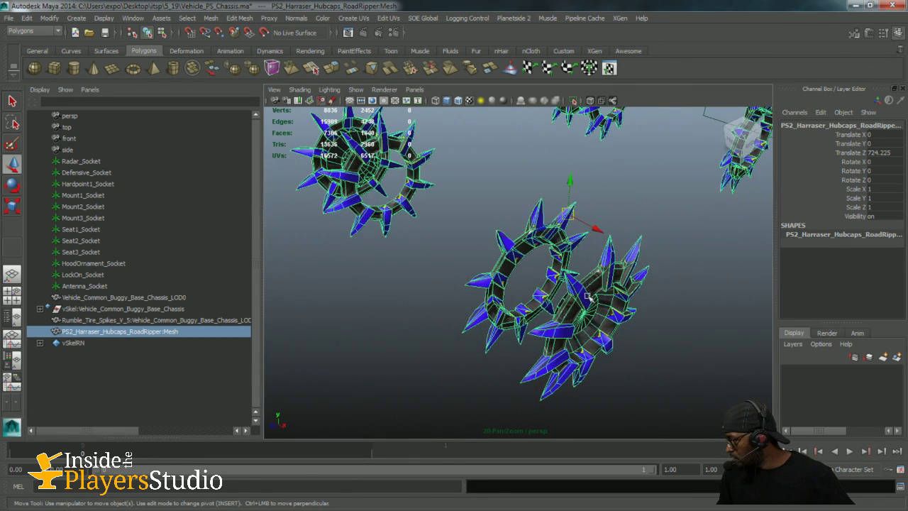
{"action": "left_click_drag", "start_coordinate": [593, 293], "coordinate": [585, 293], "text": "alt"}
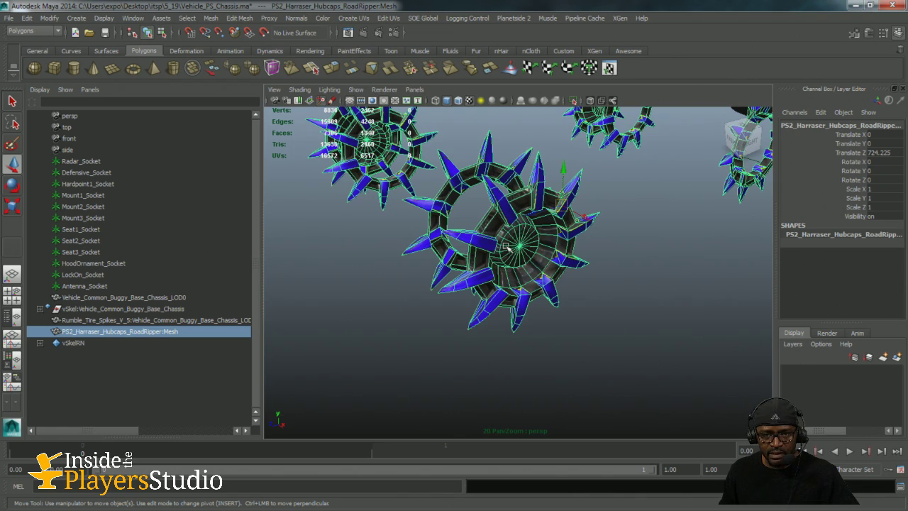
Step: Open the hubcaps' Vehicle shader attributes and view the image file assigned as its Empire tint mask
{"action": "right_click_drag", "start_coordinate": [547, 234], "coordinate": [557, 443]}
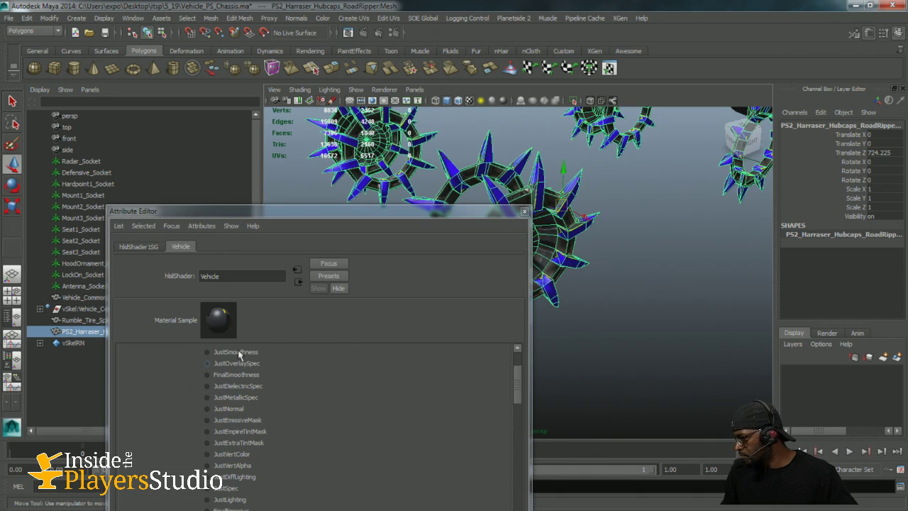
{"action": "left_click_drag", "start_coordinate": [321, 211], "coordinate": [347, 93]}
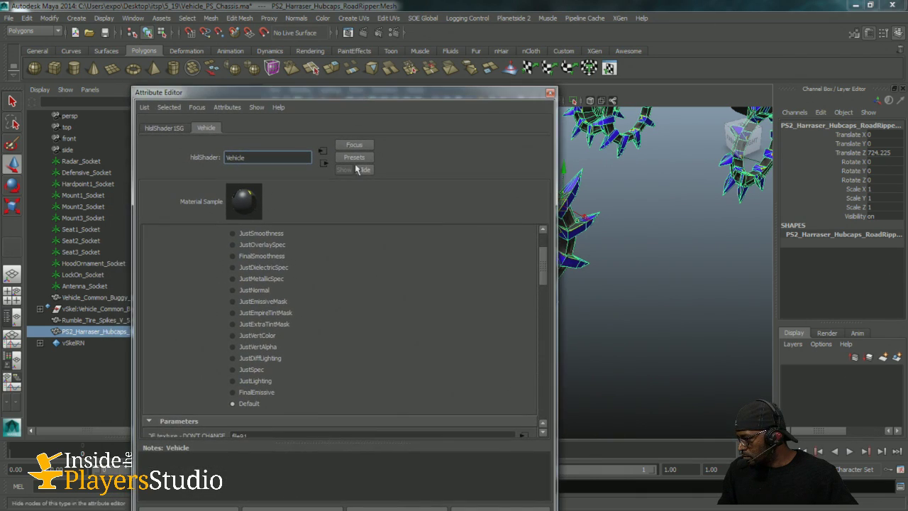
{"action": "left_click_drag", "start_coordinate": [544, 273], "coordinate": [546, 345]}
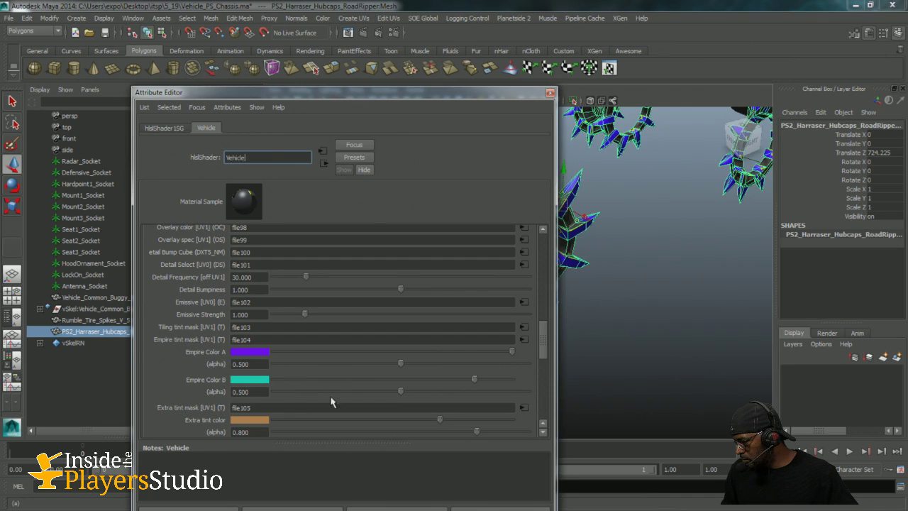
{"action": "left_click_drag", "start_coordinate": [545, 340], "coordinate": [545, 346]}
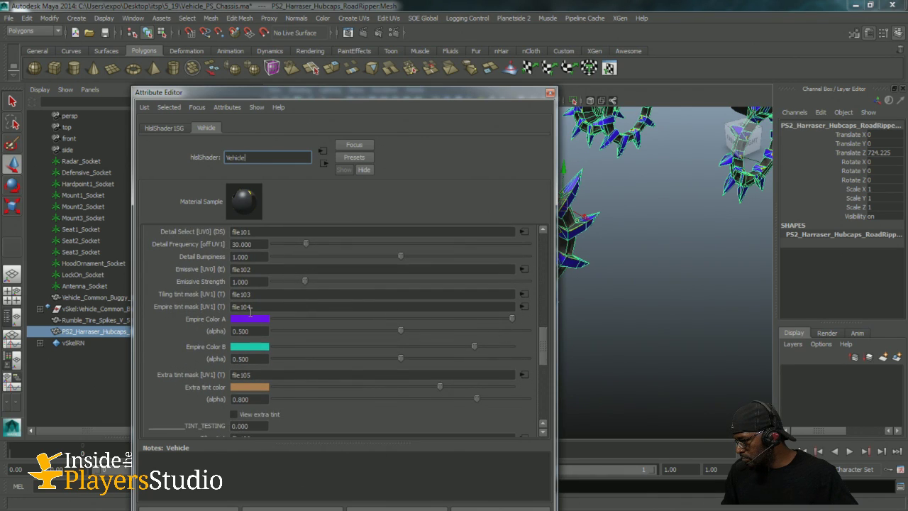
{"action": "left_click", "coordinate": [523, 306]}
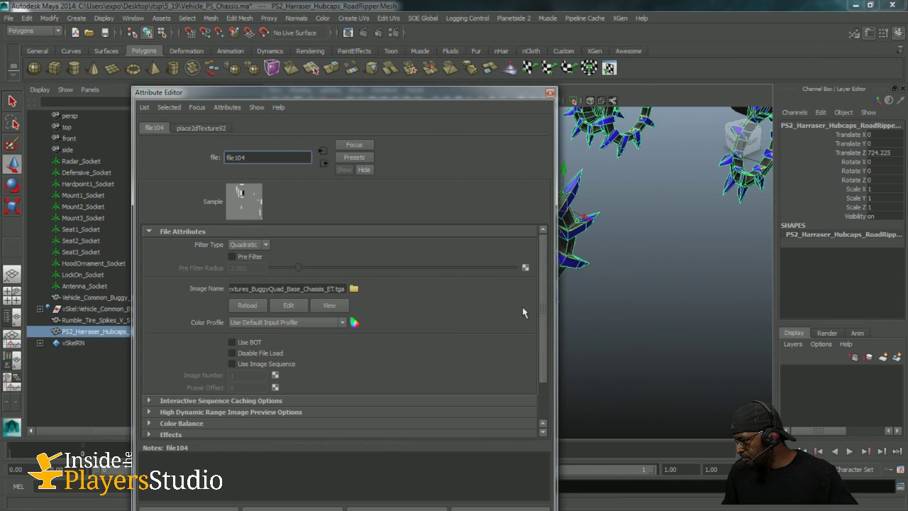
{"action": "left_click", "coordinate": [331, 304]}
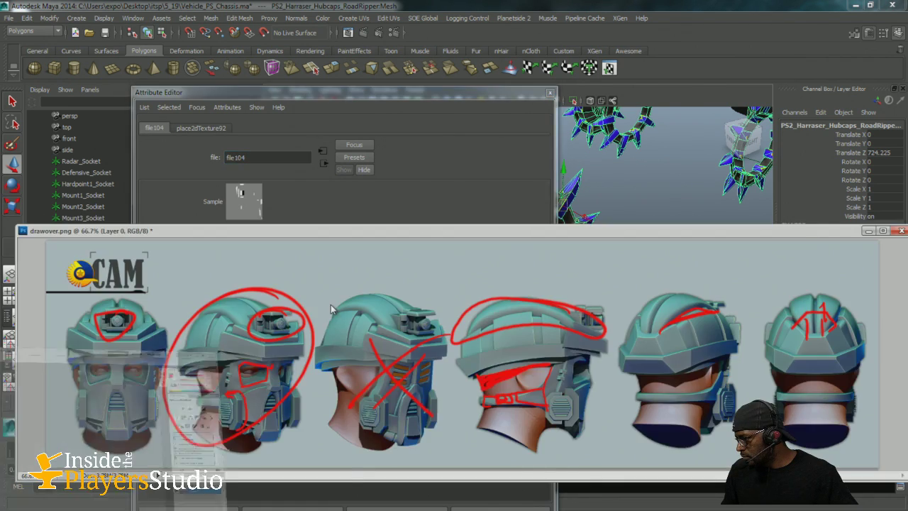
Step: Dock the BuggyQuad_Base_Chassis_ET.tga tint mask beside drawover.png in Photoshop, inspect its white and black areas, and minimize the window
{"action": "left_click_drag", "start_coordinate": [444, 236], "coordinate": [394, 98]}
{"action": "left_click_drag", "start_coordinate": [224, 98], "coordinate": [308, 96]}
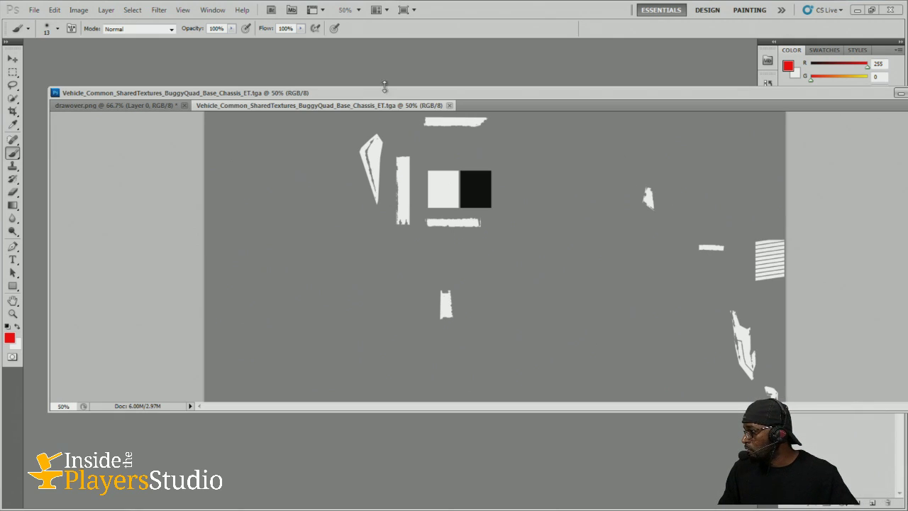
{"action": "left_click_drag", "start_coordinate": [543, 95], "coordinate": [265, 279]}
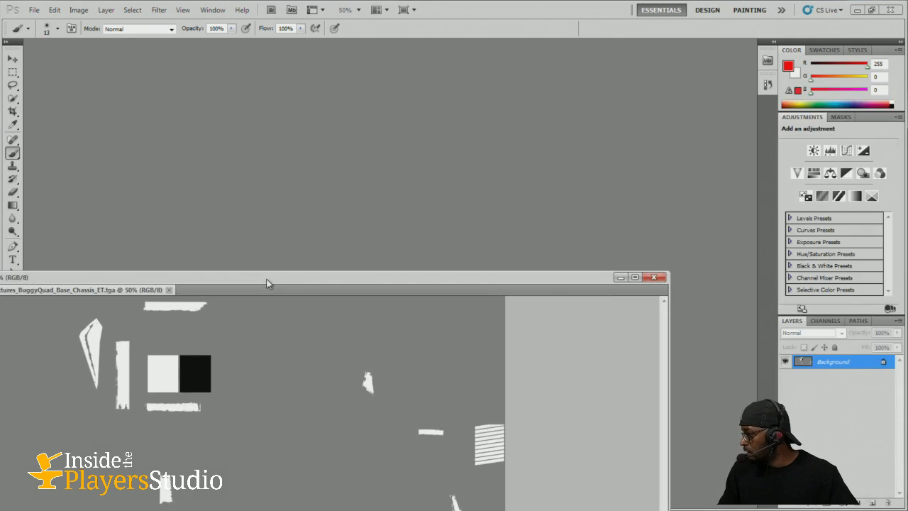
{"action": "left_click", "coordinate": [617, 278]}
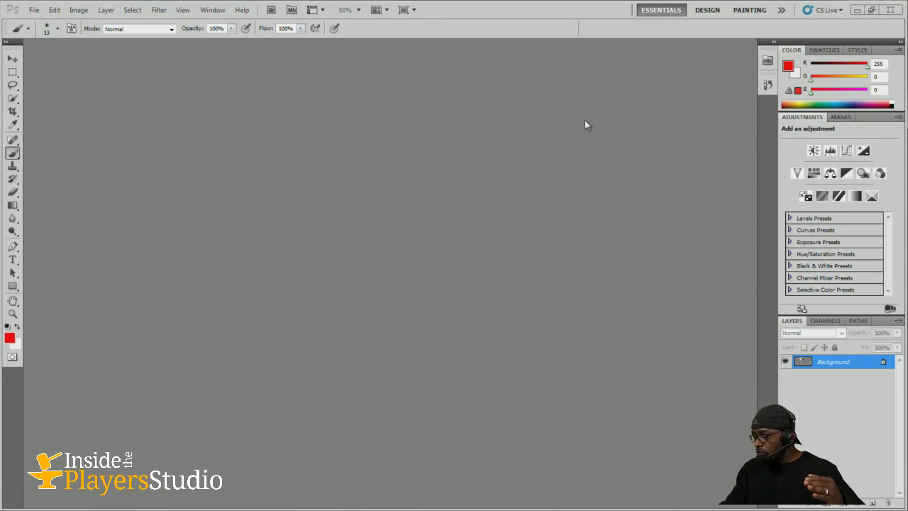
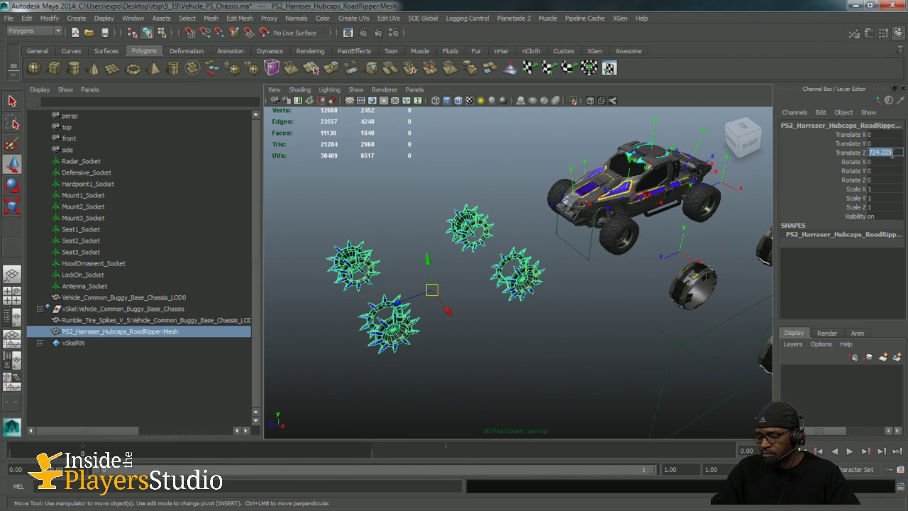
Step: Set the RoadRipper hubcaps' Translate Z to 0 so they sit on the buggy's wheels, and clear the selection
{"action": "type", "text": "0"}
{"action": "key", "text": "Return"}
{"action": "left_click_drag", "start_coordinate": [580, 261], "coordinate": [550, 245], "text": "alt"}
{"action": "right_click", "coordinate": [539, 221]}
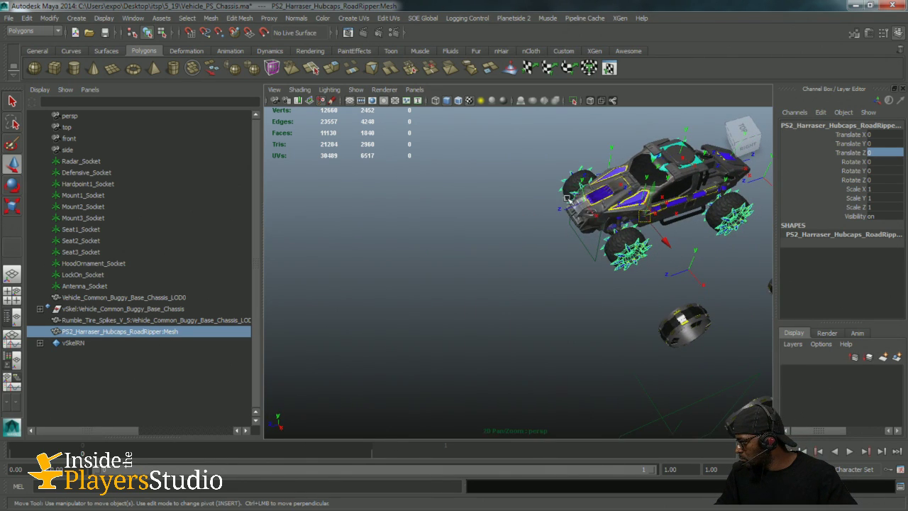
{"action": "middle_click_drag", "start_coordinate": [647, 245], "coordinate": [461, 297], "text": "alt"}
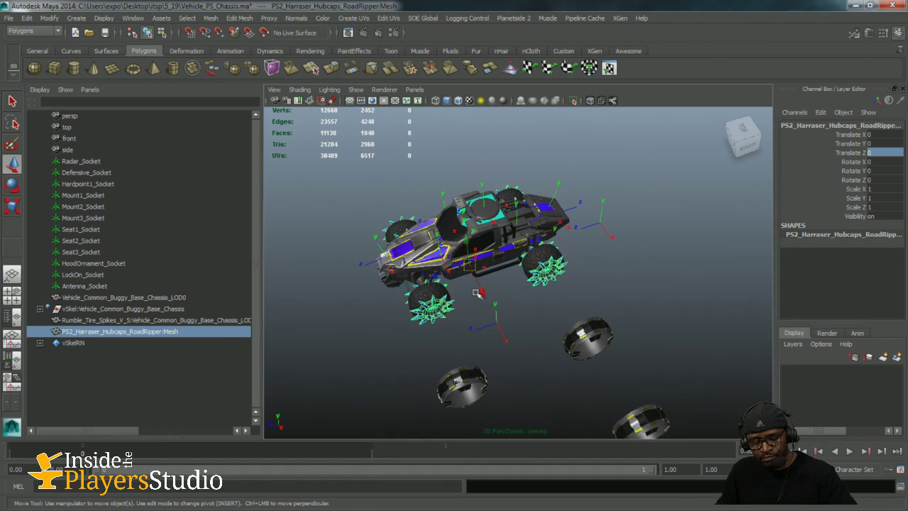
{"action": "right_click_drag", "start_coordinate": [461, 296], "coordinate": [643, 287], "text": "alt"}
{"action": "left_click", "coordinate": [691, 293]}
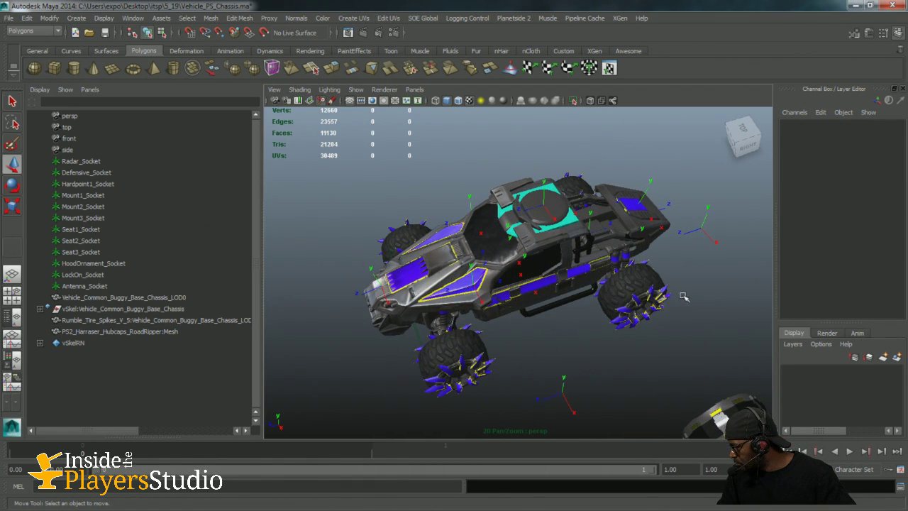
Step: Examine how the spiked hubcaps fit the buggy's front and rear wheels from the side
{"action": "left_click_drag", "start_coordinate": [682, 296], "coordinate": [660, 280], "text": "alt"}
{"action": "scroll", "coordinate": [660, 280], "scroll_direction": "up", "scroll_amount": 6}
{"action": "scroll", "coordinate": [660, 280], "scroll_direction": "down", "scroll_amount": 3}
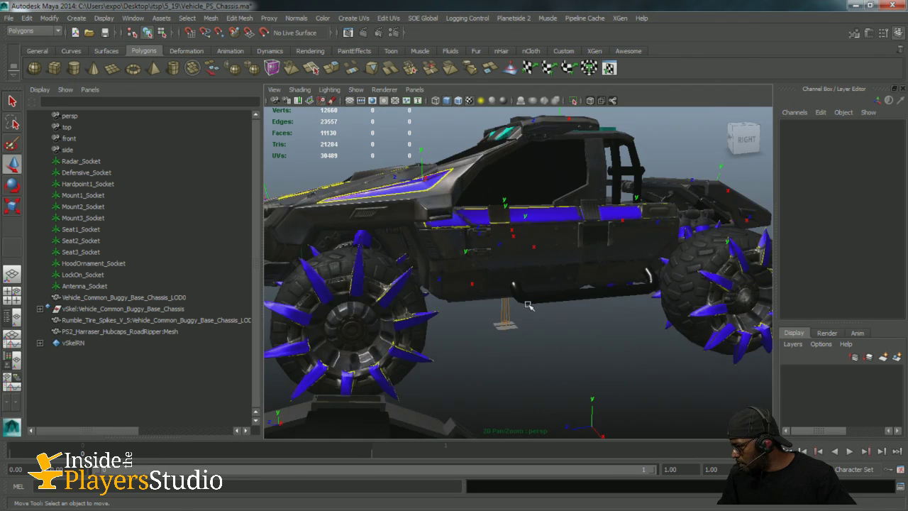
{"action": "left_click_drag", "start_coordinate": [528, 305], "coordinate": [574, 293], "text": "alt"}
{"action": "scroll", "coordinate": [566, 301], "scroll_direction": "up", "scroll_amount": 3}
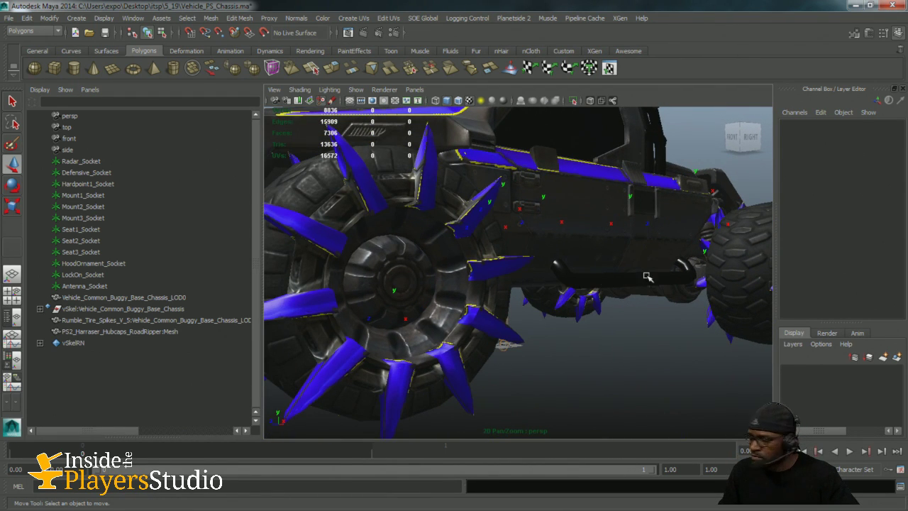
{"action": "left_click_drag", "start_coordinate": [670, 269], "coordinate": [597, 314], "text": "alt"}
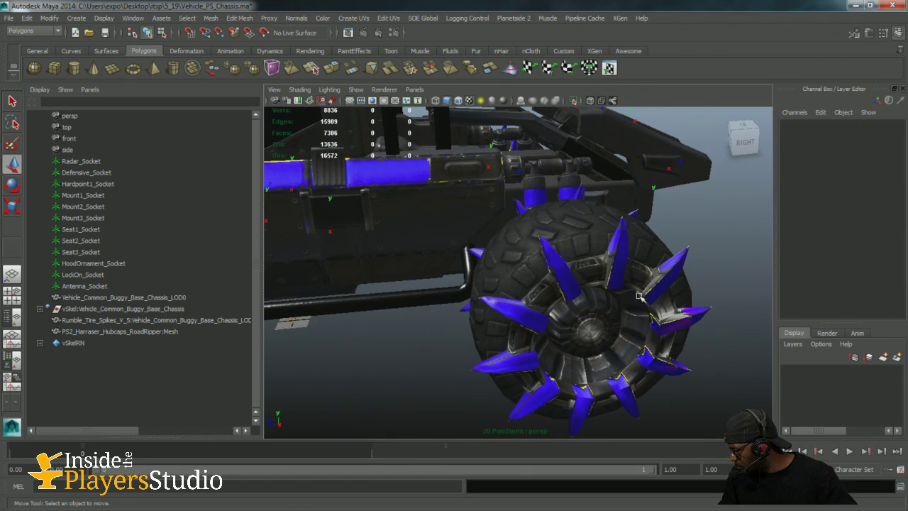
Step: Select the RoadRipper hubcaps mesh and inspect its wireframe up close on the rear wheel and from behind the buggy
{"action": "left_click", "coordinate": [629, 324]}
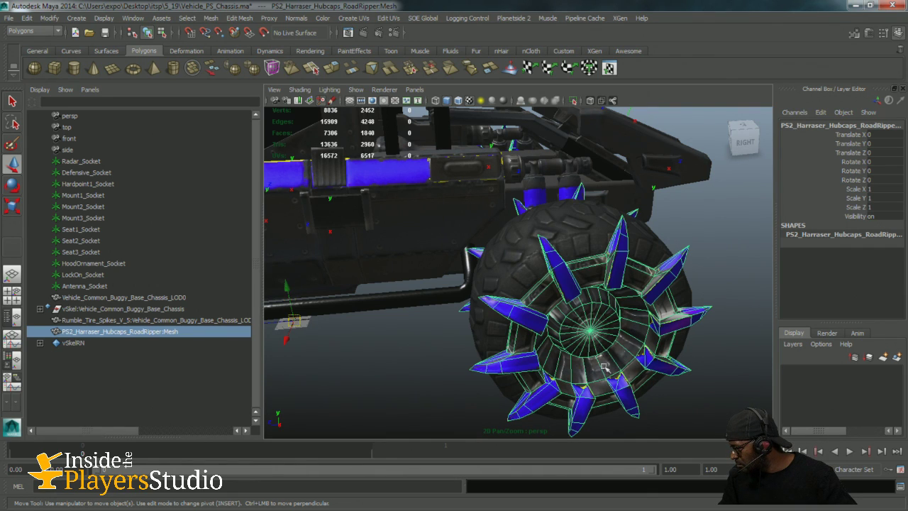
{"action": "scroll", "coordinate": [601, 362], "scroll_direction": "up", "scroll_amount": 5}
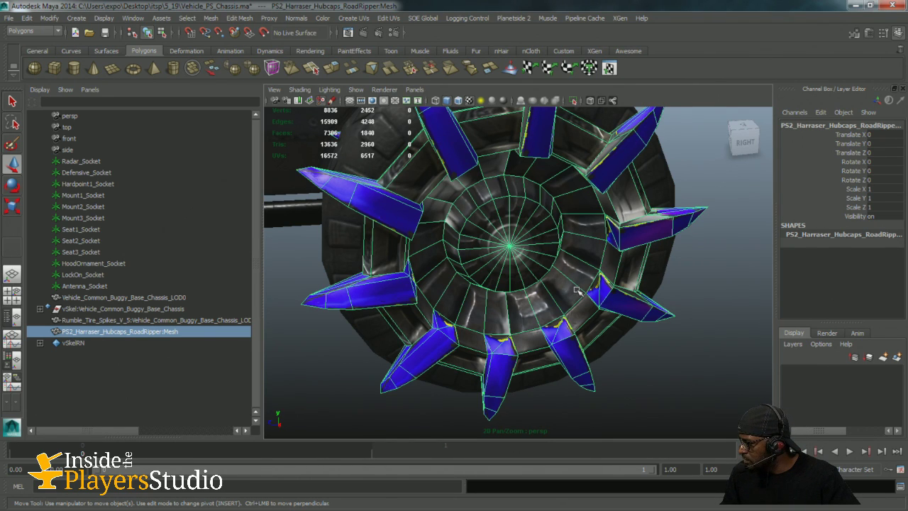
{"action": "scroll", "coordinate": [597, 231], "scroll_direction": "down", "scroll_amount": 5}
{"action": "left_click_drag", "start_coordinate": [494, 254], "coordinate": [439, 225], "text": "alt"}
{"action": "scroll", "coordinate": [440, 226], "scroll_direction": "up", "scroll_amount": 5}
{"action": "middle_click_drag", "start_coordinate": [427, 218], "coordinate": [449, 311], "text": "alt"}
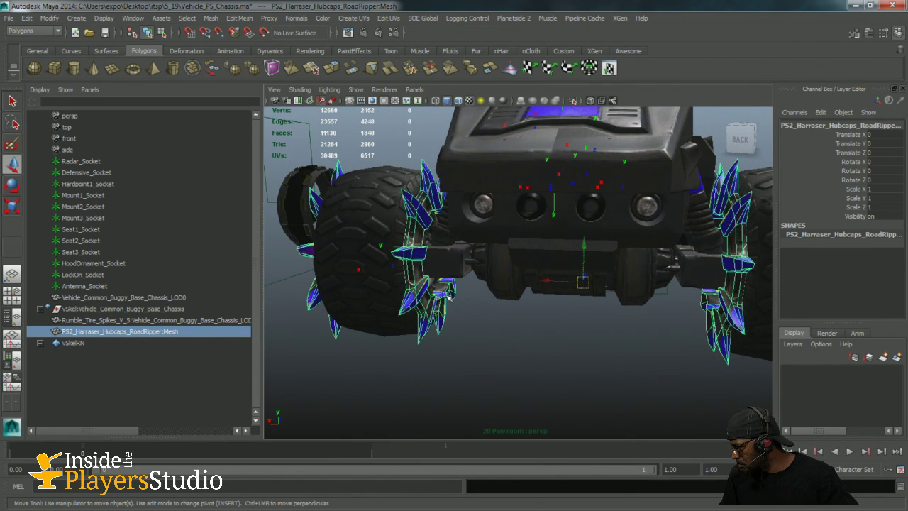
Step: Delete the RoadRipper hubcaps mesh from the scene
{"action": "left_click_drag", "start_coordinate": [447, 297], "coordinate": [529, 318], "text": "alt"}
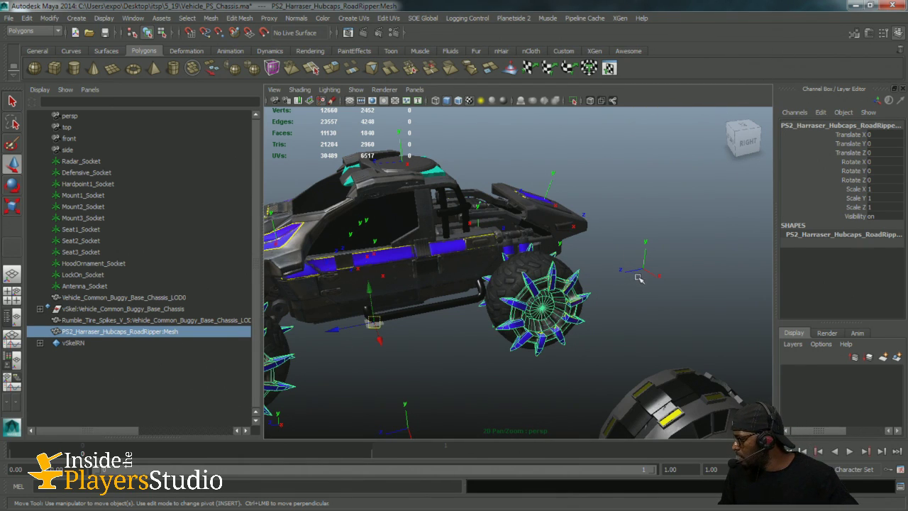
{"action": "left_click_drag", "start_coordinate": [638, 278], "coordinate": [624, 212], "text": "alt"}
{"action": "key", "text": "Delete"}
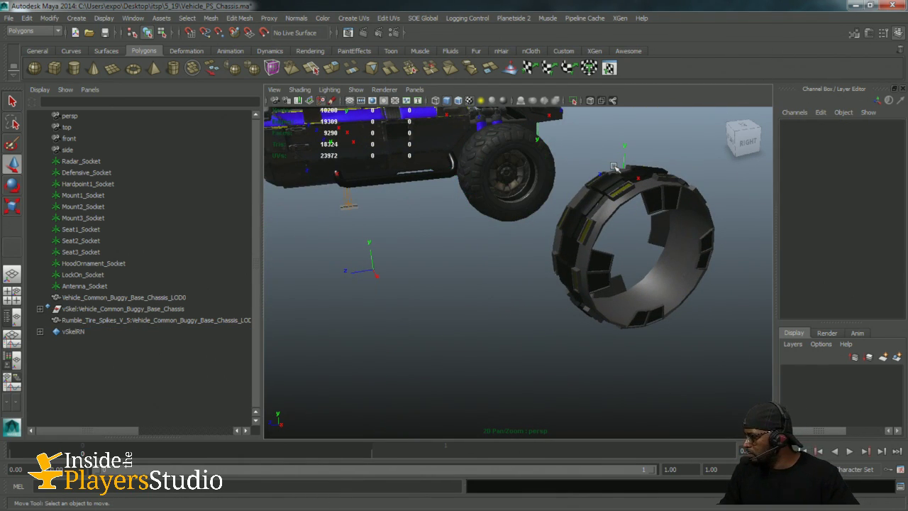
Step: Set the Rumble_Tire_Spikes_V_5 mesh's Translate X to 0 so it fits around the buggy's wheels
{"action": "left_click", "coordinate": [621, 208]}
{"action": "left_click_drag", "start_coordinate": [649, 225], "coordinate": [792, 180], "text": "alt"}
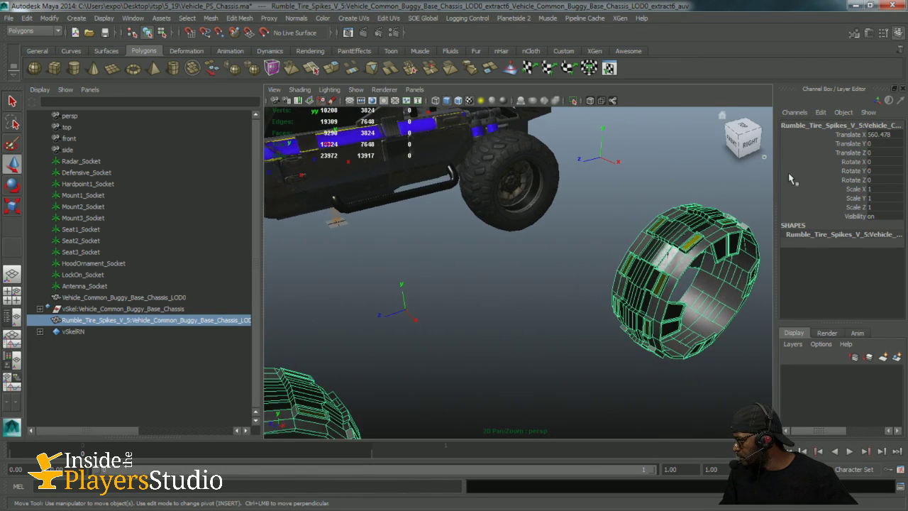
{"action": "double_click", "coordinate": [885, 134]}
{"action": "type", "text": "0"}
{"action": "key", "text": "Return"}
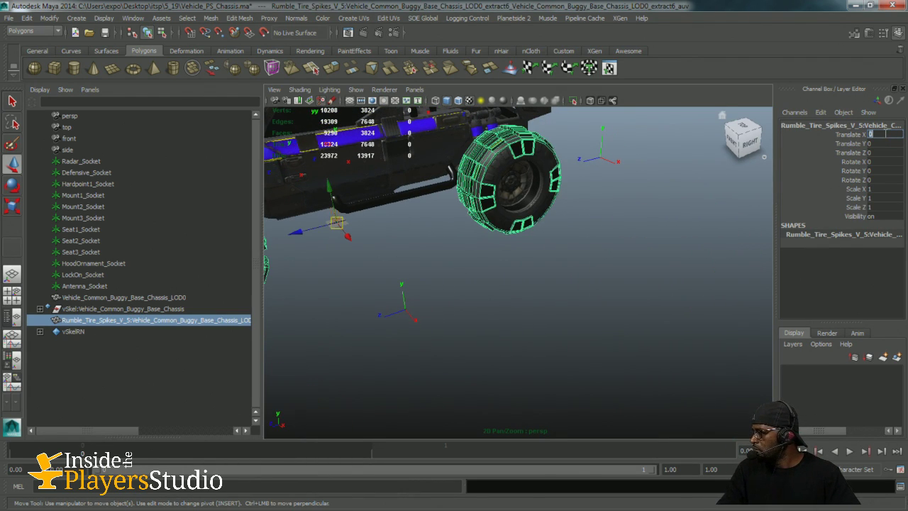
Step: Deselect the Rumble tire mesh and examine how it wraps the rear wheel from above and from the side
{"action": "left_click_drag", "start_coordinate": [566, 184], "coordinate": [585, 209], "text": "alt"}
{"action": "scroll", "coordinate": [585, 204], "scroll_direction": "up", "scroll_amount": 5}
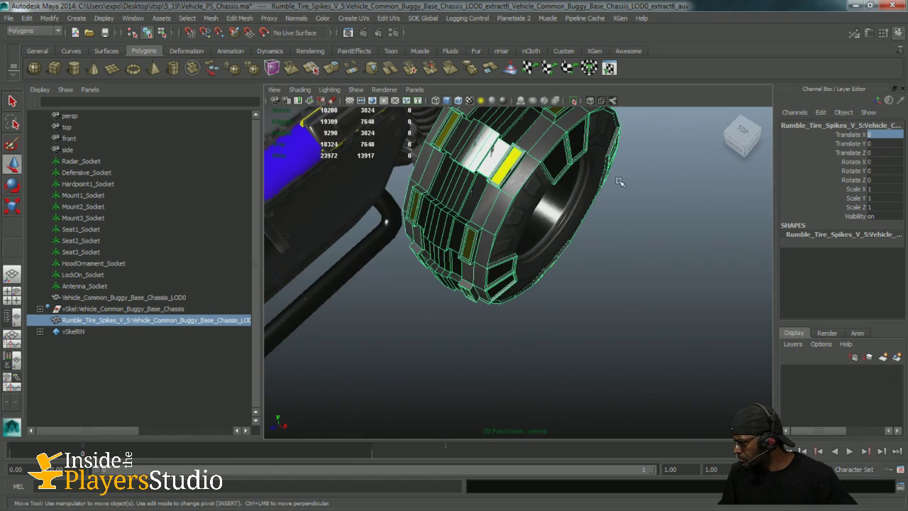
{"action": "left_click", "coordinate": [618, 180]}
{"action": "left_click_drag", "start_coordinate": [552, 247], "coordinate": [604, 241], "text": "alt"}
{"action": "middle_click_drag", "start_coordinate": [604, 241], "coordinate": [604, 318], "text": "alt"}
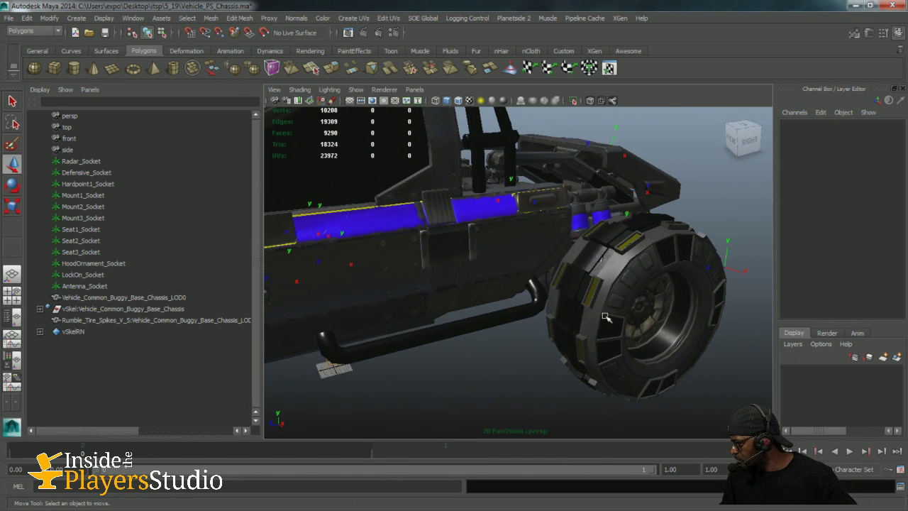
{"action": "left_click_drag", "start_coordinate": [606, 325], "coordinate": [589, 318], "text": "alt"}
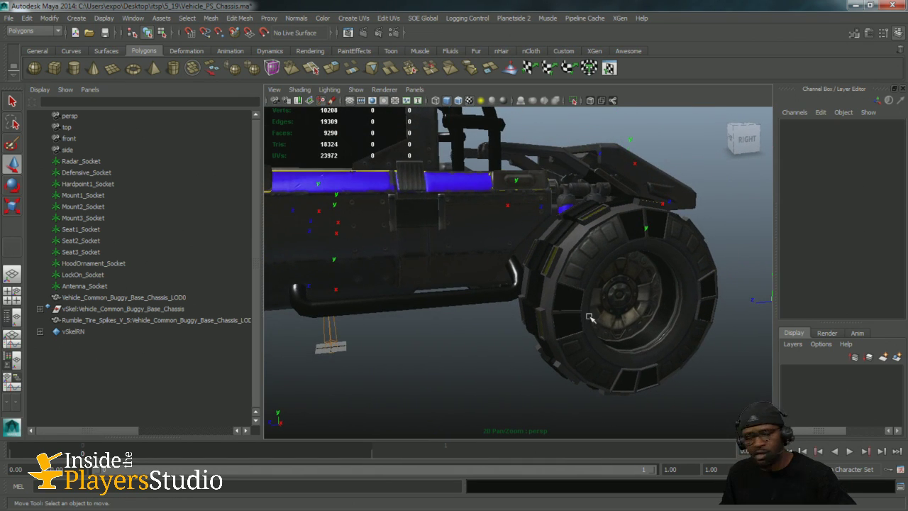
Step: Open the Rumble tire mesh in the UV Texture Editor and examine its densely overlapping UV shells
{"action": "left_click", "coordinate": [600, 247]}
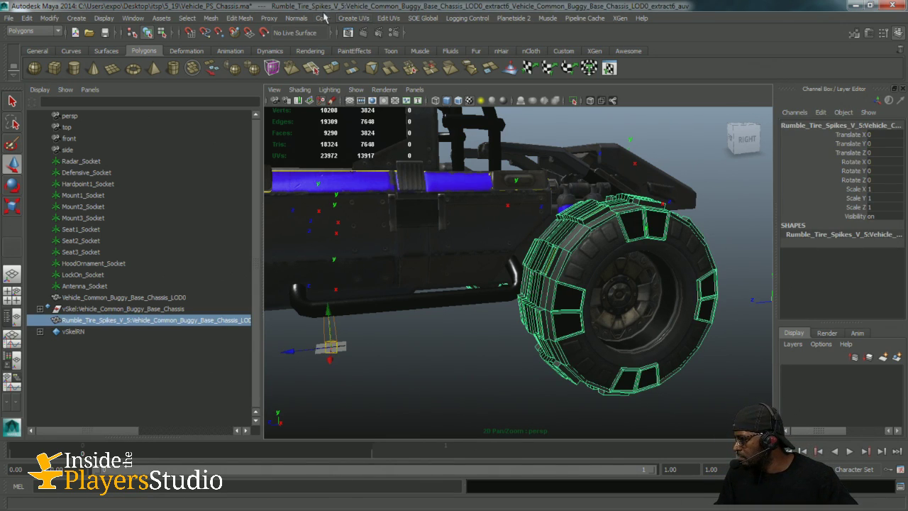
{"action": "left_click", "coordinate": [388, 18]}
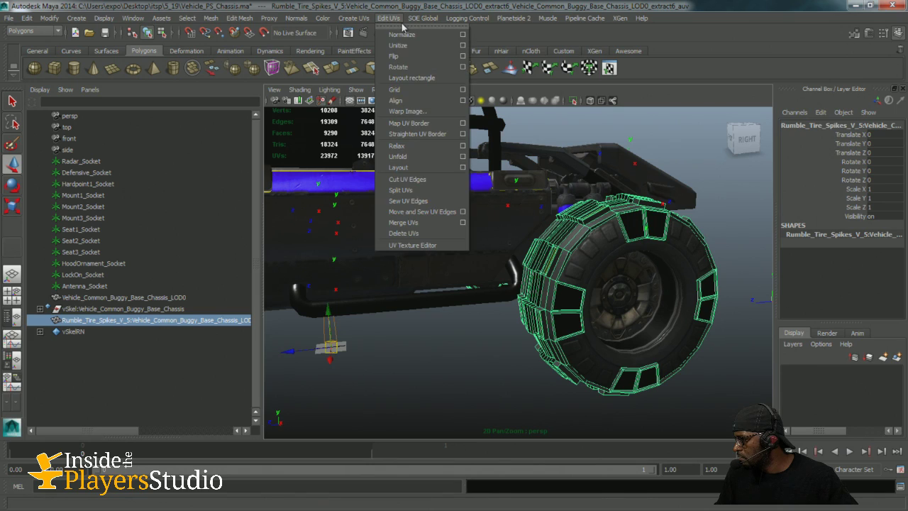
{"action": "left_click", "coordinate": [444, 244]}
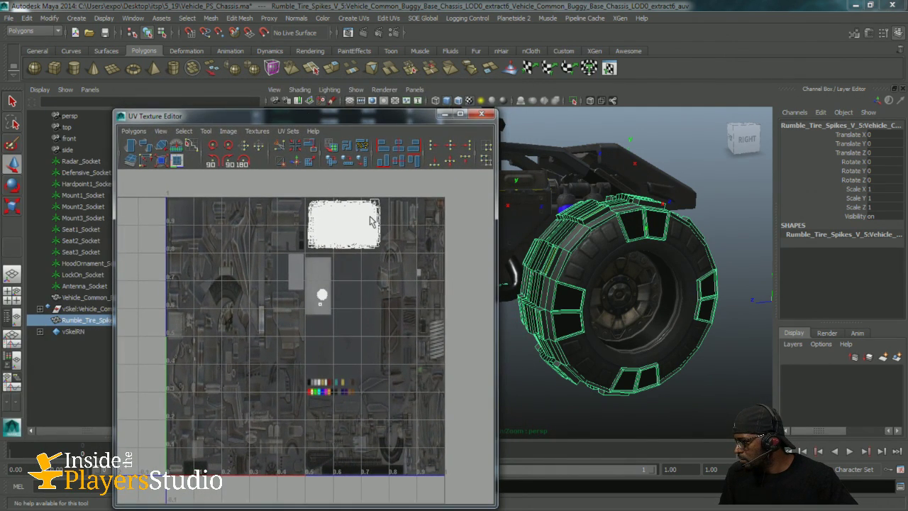
{"action": "scroll", "coordinate": [368, 242], "scroll_direction": "up", "scroll_amount": 4}
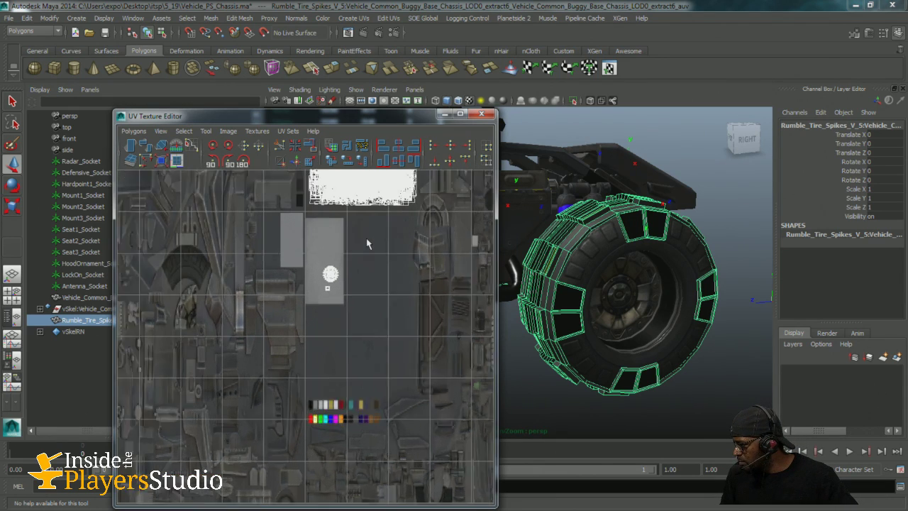
{"action": "middle_click_drag", "start_coordinate": [396, 212], "coordinate": [284, 383], "text": "alt"}
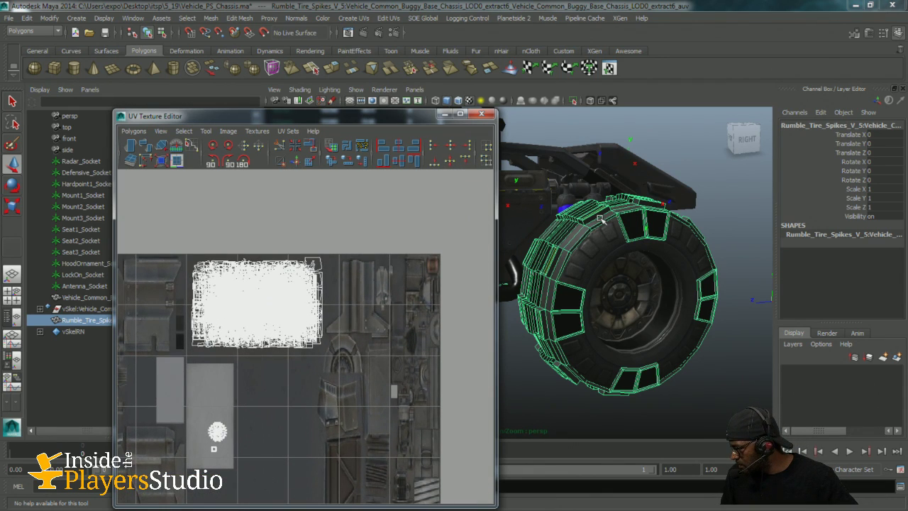
Step: Select the Rumble tire mesh's faces and compare their UV placement with the chassis texture's blank areas and color swatches
{"action": "right_click_drag", "start_coordinate": [601, 221], "coordinate": [599, 245]}
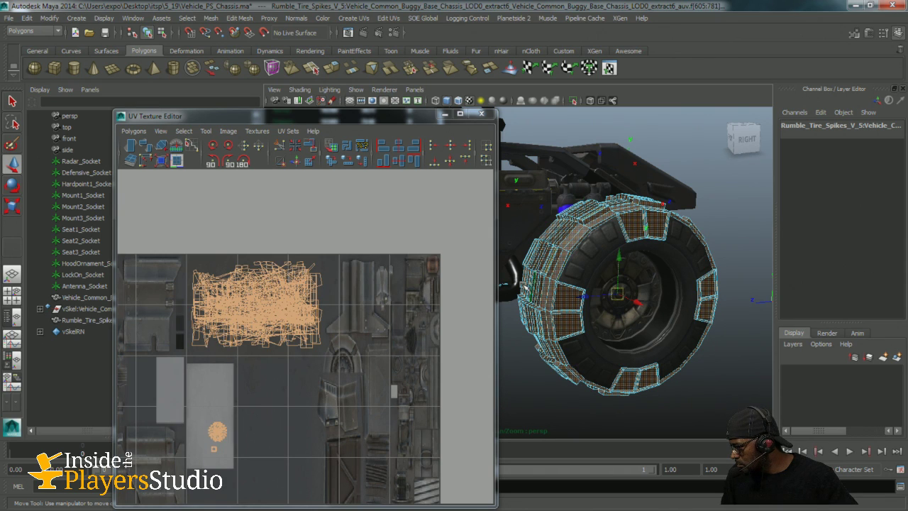
{"action": "middle_click_drag", "start_coordinate": [328, 327], "coordinate": [371, 297], "text": "alt"}
{"action": "right_click_drag", "start_coordinate": [364, 321], "coordinate": [363, 323], "text": "alt"}
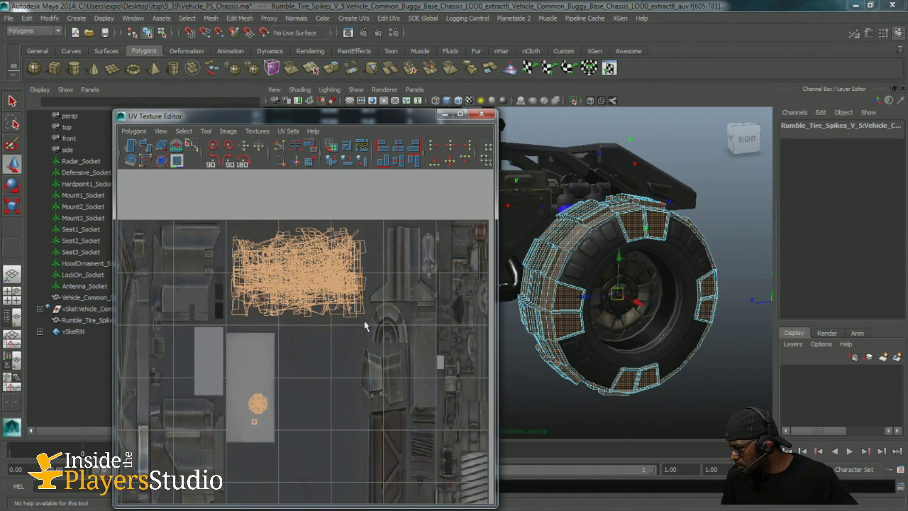
{"action": "middle_click_drag", "start_coordinate": [334, 307], "coordinate": [382, 252], "text": "alt"}
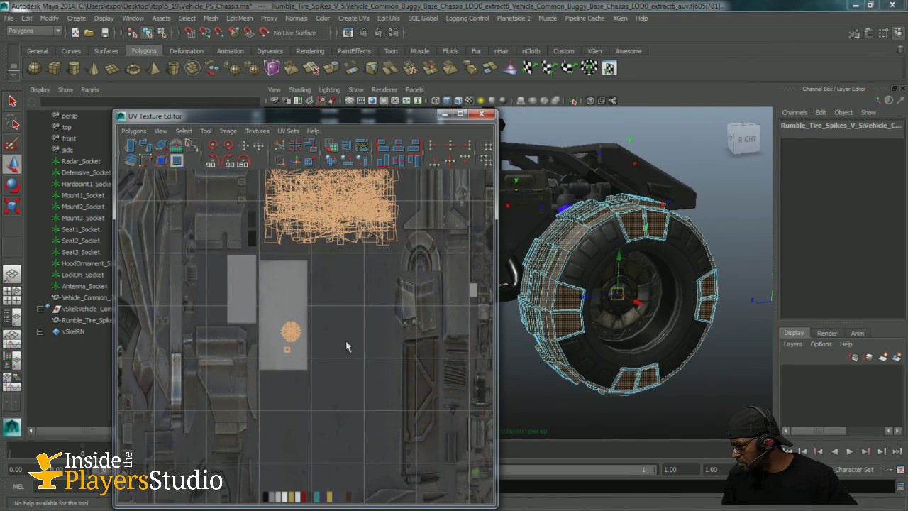
{"action": "middle_click_drag", "start_coordinate": [383, 353], "coordinate": [399, 237], "text": "alt"}
{"action": "right_click_drag", "start_coordinate": [389, 219], "coordinate": [388, 273], "text": "alt"}
{"action": "scroll", "coordinate": [368, 297], "scroll_direction": "up", "scroll_amount": 3}
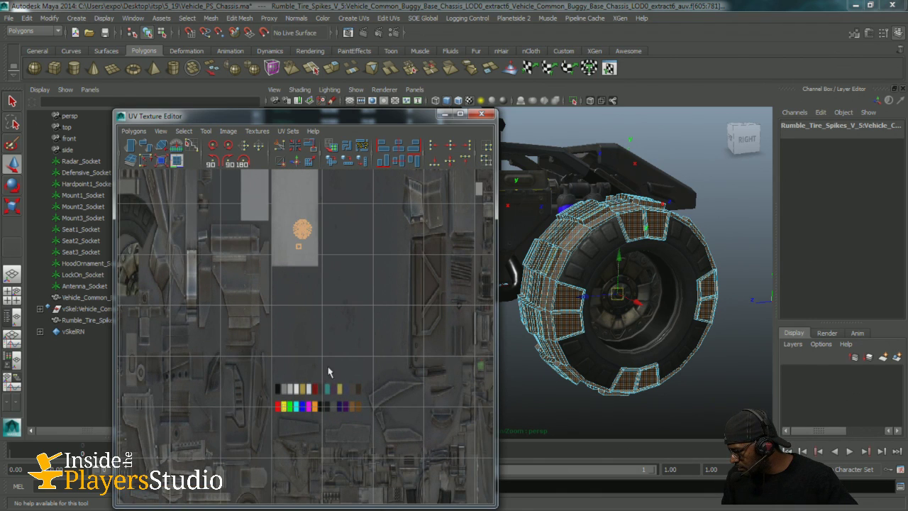
Step: Compare the color swatch rows in the chassis texture with the yellow and metal areas on the Rumble tire's tread
{"action": "scroll", "coordinate": [330, 368], "scroll_direction": "up", "scroll_amount": 6}
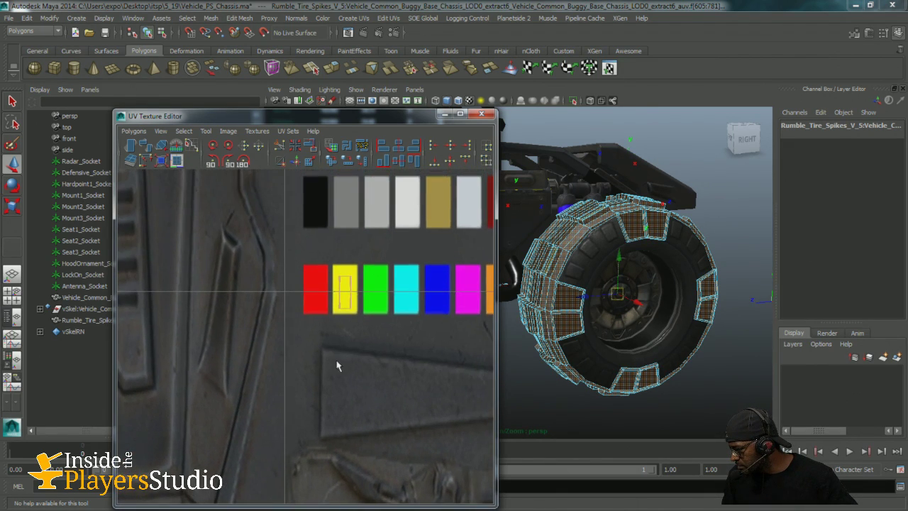
{"action": "scroll", "coordinate": [352, 283], "scroll_direction": "down", "scroll_amount": 5}
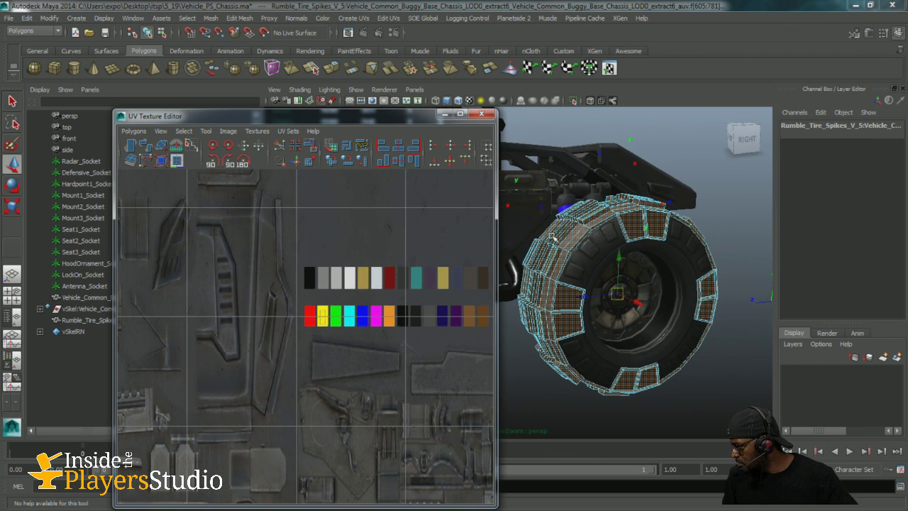
{"action": "left_click_drag", "start_coordinate": [616, 234], "coordinate": [576, 325], "text": "alt"}
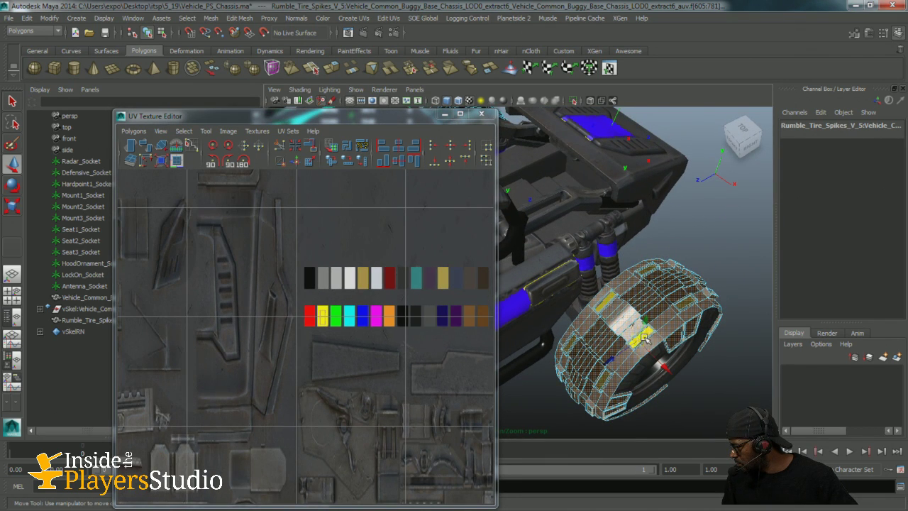
{"action": "middle_click_drag", "start_coordinate": [441, 293], "coordinate": [426, 334], "text": "alt"}
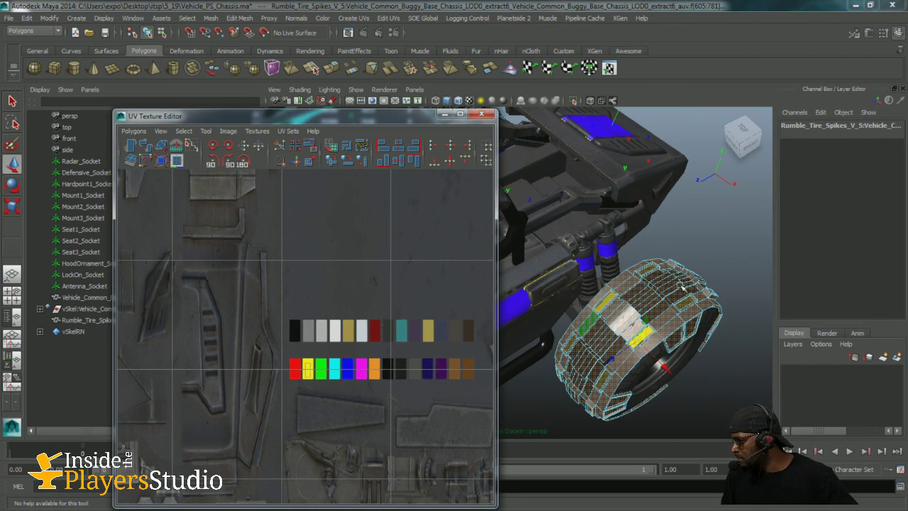
Step: Select a single tread face on the rear Rumble tire and examine the texture across its panels up close from several angles
{"action": "left_click", "coordinate": [682, 325]}
{"action": "scroll", "coordinate": [683, 326], "scroll_direction": "up", "scroll_amount": 5}
{"action": "left_click_drag", "start_coordinate": [683, 326], "coordinate": [578, 362], "text": "alt"}
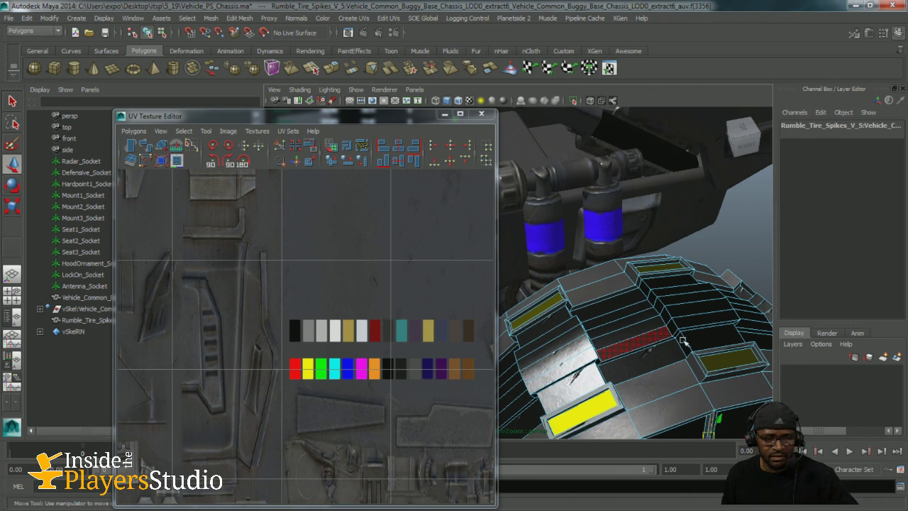
{"action": "left_click_drag", "start_coordinate": [677, 363], "coordinate": [663, 293], "text": "alt"}
{"action": "left_click", "coordinate": [624, 296]}
{"action": "scroll", "coordinate": [630, 239], "scroll_direction": "up", "scroll_amount": 3}
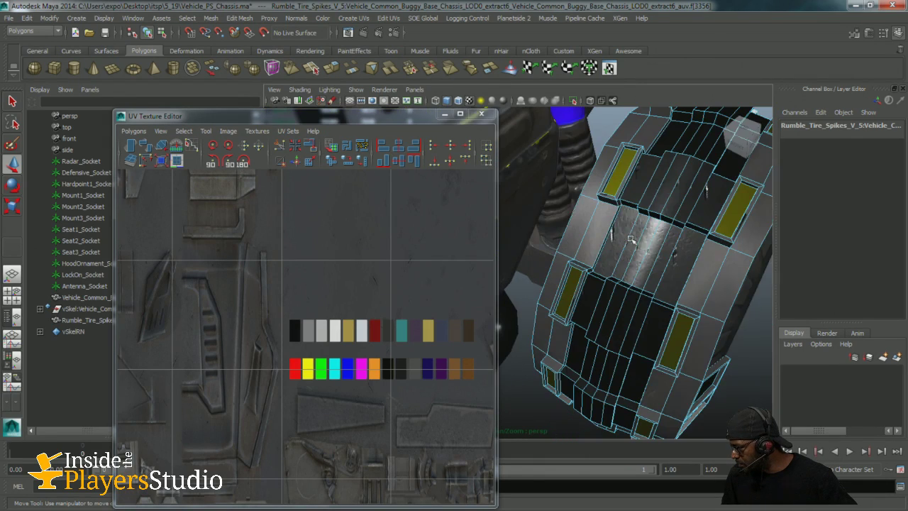
{"action": "middle_click_drag", "start_coordinate": [645, 248], "coordinate": [624, 256], "text": "alt"}
{"action": "scroll", "coordinate": [624, 255], "scroll_direction": "up", "scroll_amount": 3}
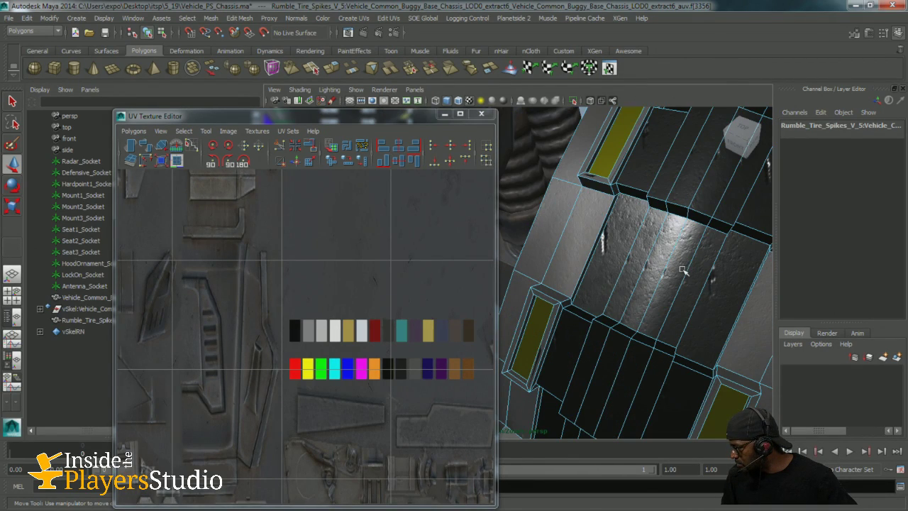
{"action": "scroll", "coordinate": [682, 269], "scroll_direction": "down", "scroll_amount": 5}
{"action": "left_click_drag", "start_coordinate": [683, 269], "coordinate": [600, 269], "text": "alt"}
{"action": "middle_click_drag", "start_coordinate": [600, 269], "coordinate": [619, 278], "text": "alt"}
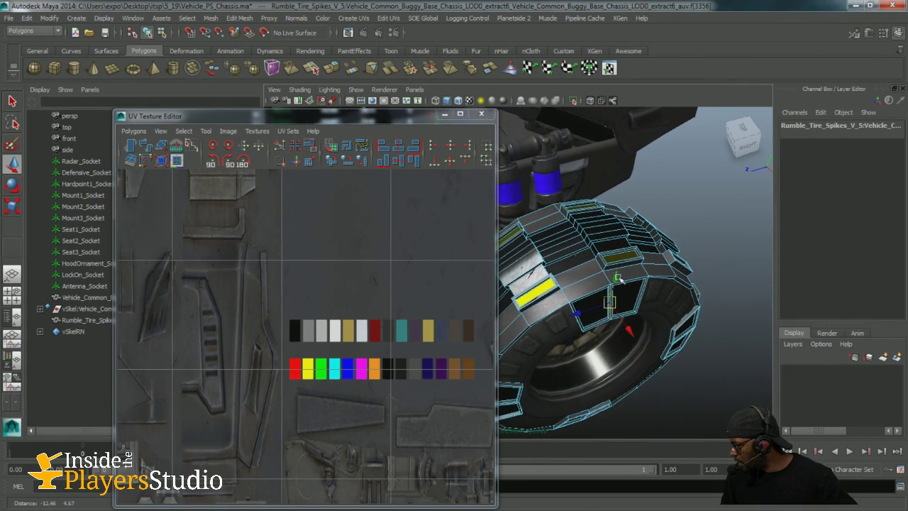
{"action": "scroll", "coordinate": [579, 290], "scroll_direction": "up", "scroll_amount": 3}
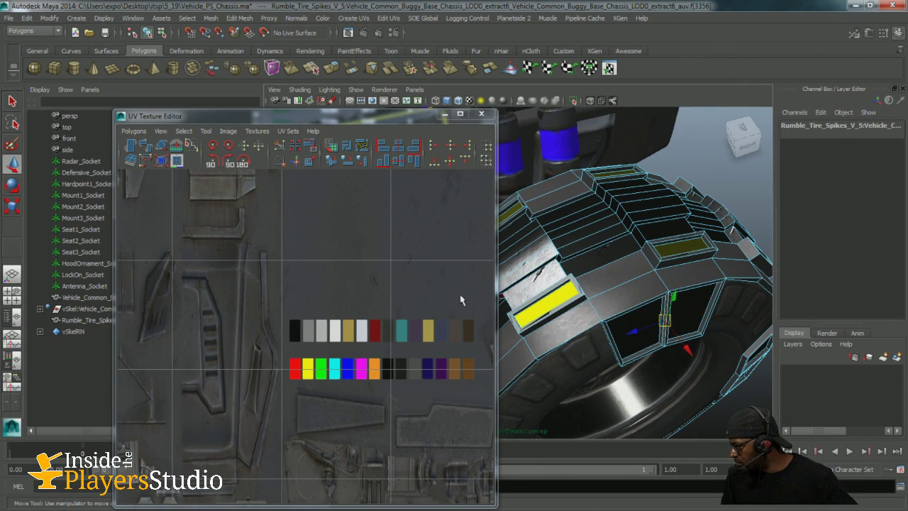
Step: Examine the chassis texture around the selected face's UVs, from the swatches and blank gray blocks to the worn metal panels
{"action": "scroll", "coordinate": [465, 284], "scroll_direction": "down", "scroll_amount": 2}
{"action": "middle_click_drag", "start_coordinate": [403, 253], "coordinate": [398, 285], "text": "alt"}
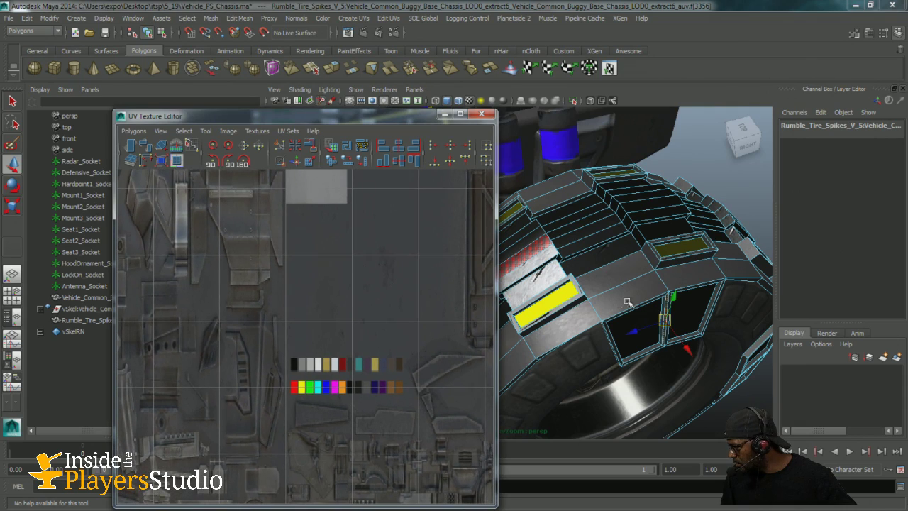
{"action": "middle_click_drag", "start_coordinate": [394, 250], "coordinate": [333, 360], "text": "alt"}
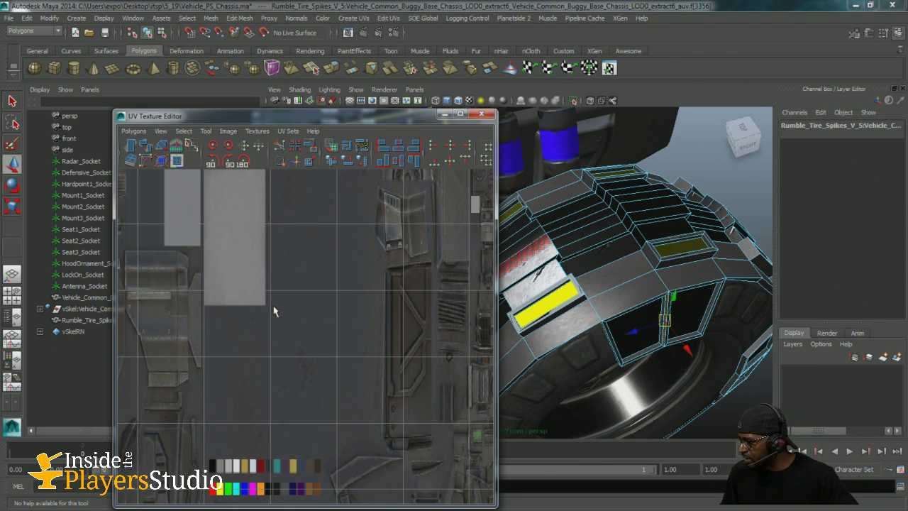
{"action": "middle_click_drag", "start_coordinate": [273, 306], "coordinate": [197, 409], "text": "alt"}
{"action": "scroll", "coordinate": [322, 328], "scroll_direction": "down", "scroll_amount": 3}
{"action": "middle_click_drag", "start_coordinate": [286, 335], "coordinate": [450, 352], "text": "alt"}
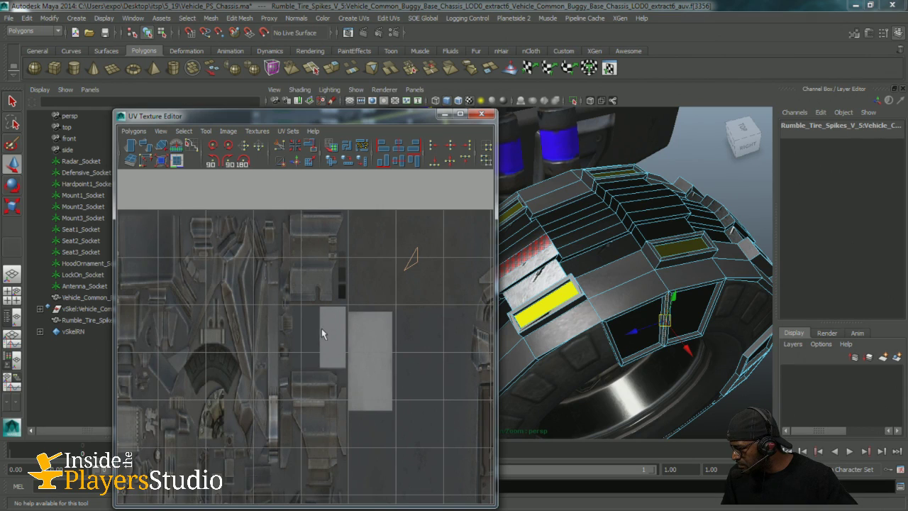
{"action": "scroll", "coordinate": [322, 331], "scroll_direction": "up", "scroll_amount": 3}
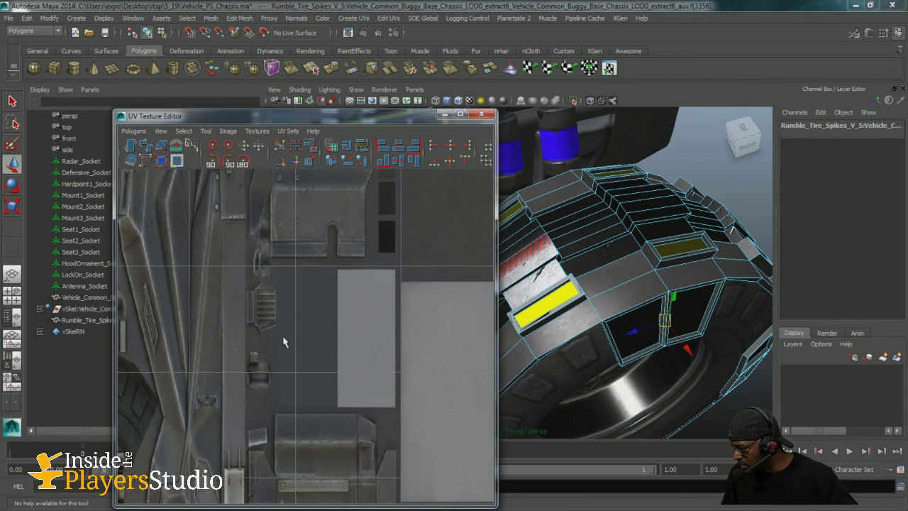
{"action": "scroll", "coordinate": [295, 318], "scroll_direction": "down", "scroll_amount": 2}
{"action": "middle_click_drag", "start_coordinate": [235, 349], "coordinate": [321, 307], "text": "alt"}
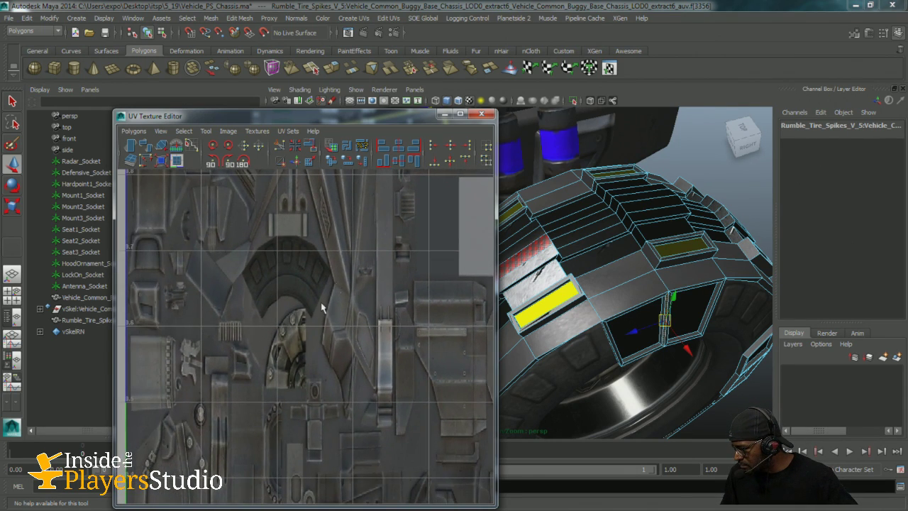
{"action": "middle_click_drag", "start_coordinate": [404, 365], "coordinate": [300, 314], "text": "alt"}
{"action": "scroll", "coordinate": [330, 308], "scroll_direction": "up", "scroll_amount": 4}
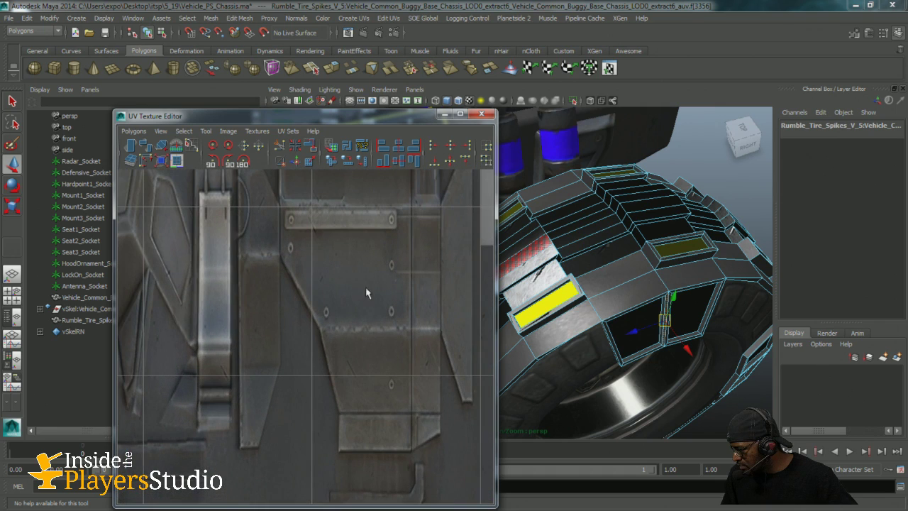
Step: Close the UV Texture Editor and clear the face selection on the Rumble tire mesh
{"action": "left_click_drag", "start_coordinate": [622, 211], "coordinate": [665, 300], "text": "alt"}
{"action": "scroll", "coordinate": [644, 293], "scroll_direction": "down", "scroll_amount": 10}
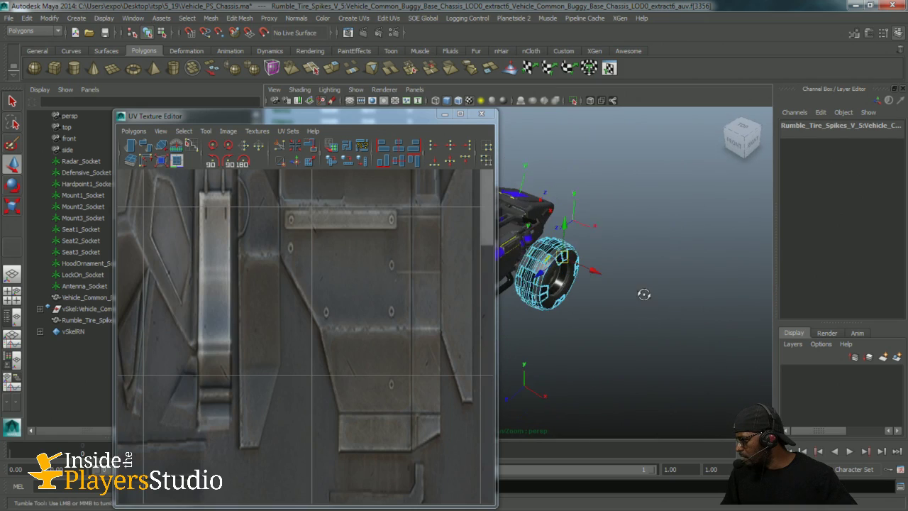
{"action": "left_click", "coordinate": [482, 116]}
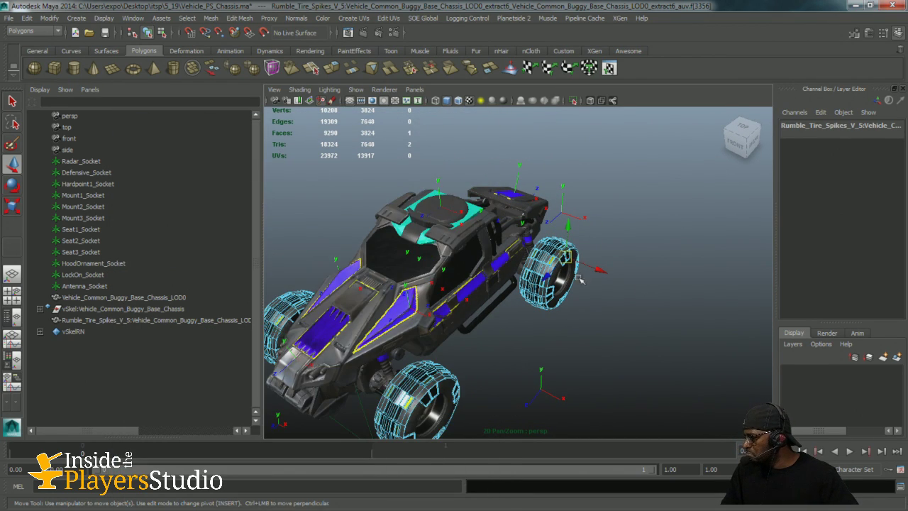
{"action": "left_click_drag", "start_coordinate": [580, 279], "coordinate": [571, 269], "text": "alt"}
{"action": "scroll", "coordinate": [575, 290], "scroll_direction": "down", "scroll_amount": 10}
{"action": "middle_click_drag", "start_coordinate": [576, 306], "coordinate": [547, 251], "text": "alt"}
{"action": "key", "text": "a"}
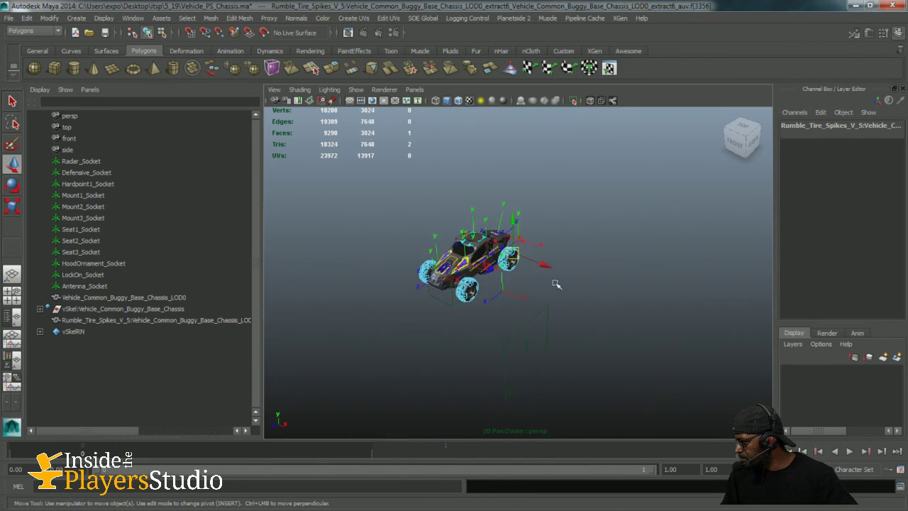
{"action": "right_click", "coordinate": [627, 244]}
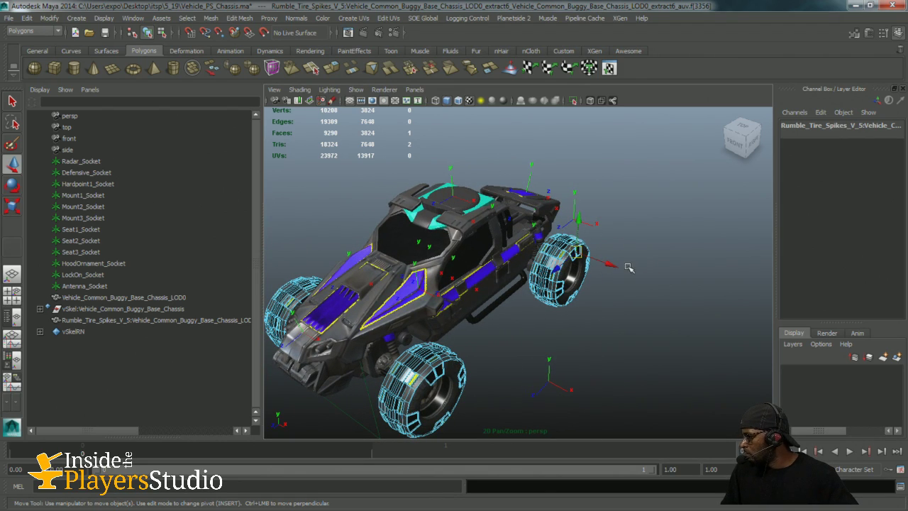
{"action": "right_click", "coordinate": [603, 256]}
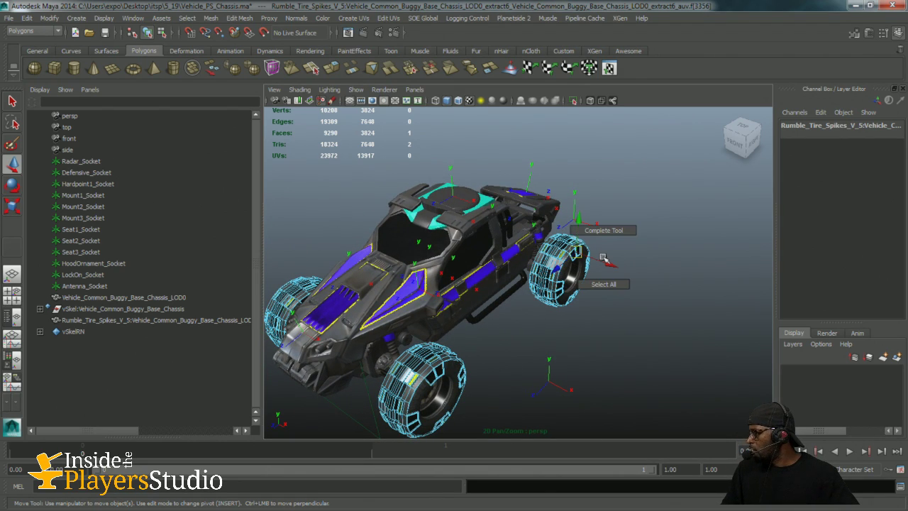
{"action": "left_click", "coordinate": [614, 319]}
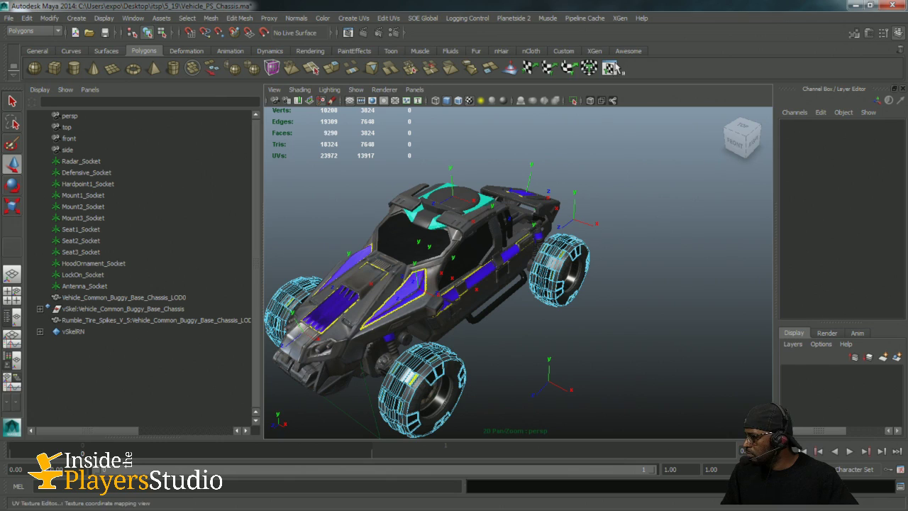
Step: Open the recent scene Helmet_TR_Alpha.ma, discarding the changes to Vehicle_PS_Chassis.ma
{"action": "left_click", "coordinate": [9, 18]}
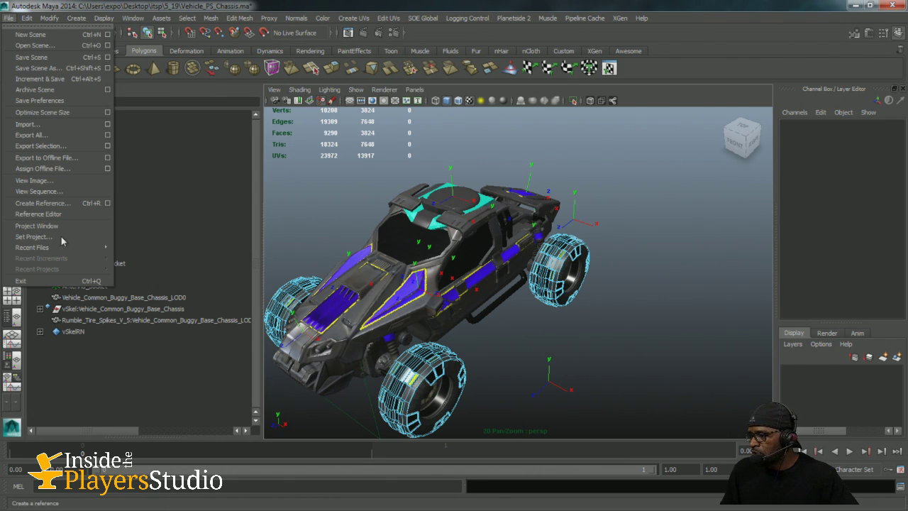
{"action": "mouse_move", "coordinate": [76, 248]}
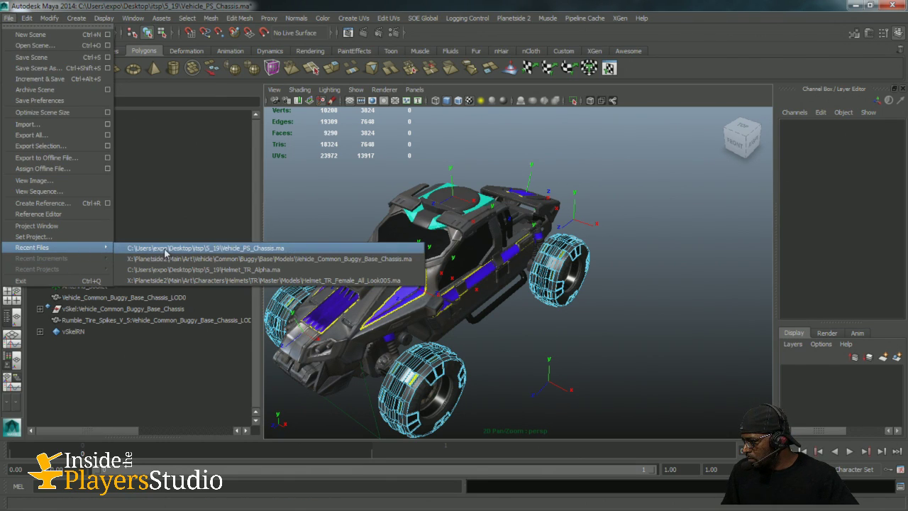
{"action": "left_click", "coordinate": [219, 267]}
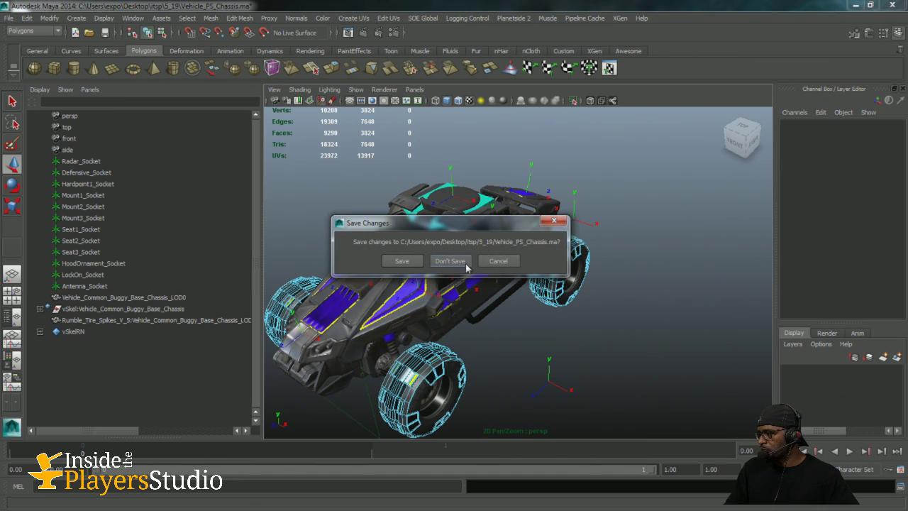
{"action": "left_click", "coordinate": [451, 268]}
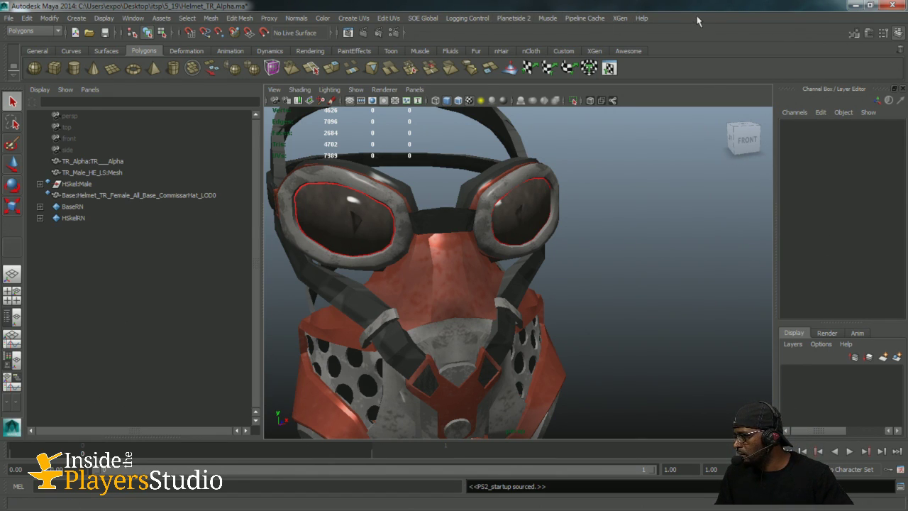
{"action": "double_click", "coordinate": [783, 9]}
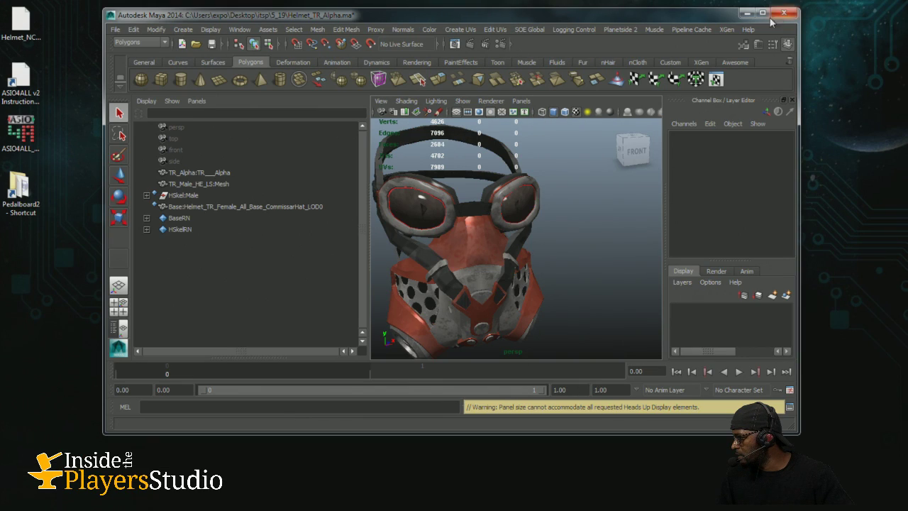
{"action": "double_click", "coordinate": [780, 9]}
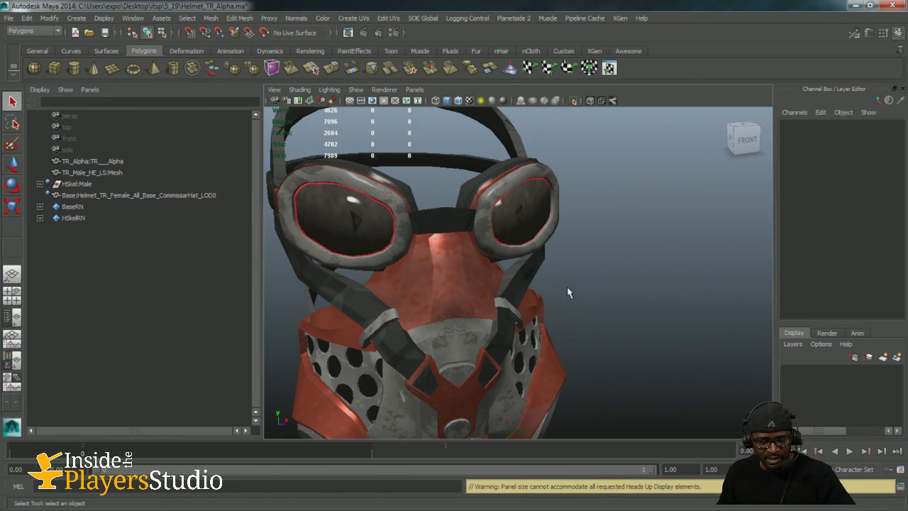
Step: Examine the TR gas mask with goggles from the front, the side and above
{"action": "left_click_drag", "start_coordinate": [567, 288], "coordinate": [488, 273], "text": "alt"}
{"action": "scroll", "coordinate": [509, 295], "scroll_direction": "down", "scroll_amount": 2}
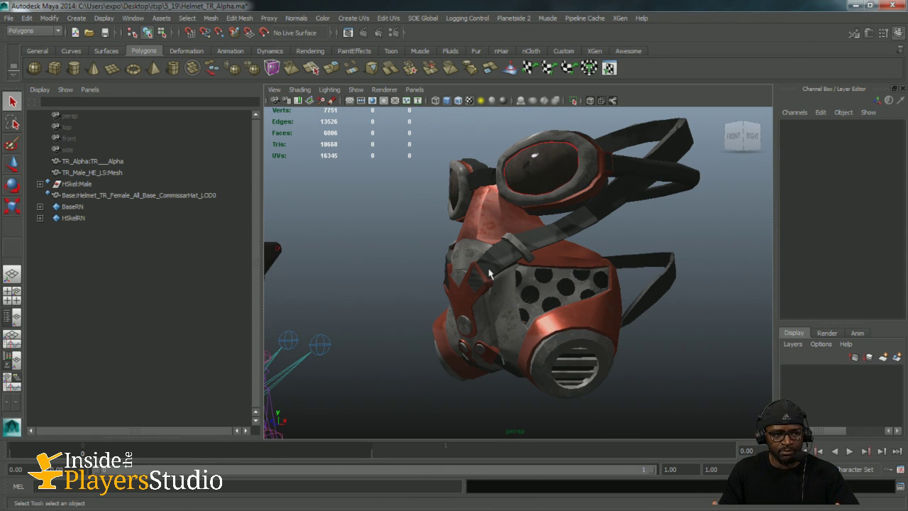
{"action": "left_click_drag", "start_coordinate": [579, 258], "coordinate": [553, 229], "text": "alt"}
{"action": "scroll", "coordinate": [519, 291], "scroll_direction": "up", "scroll_amount": 5}
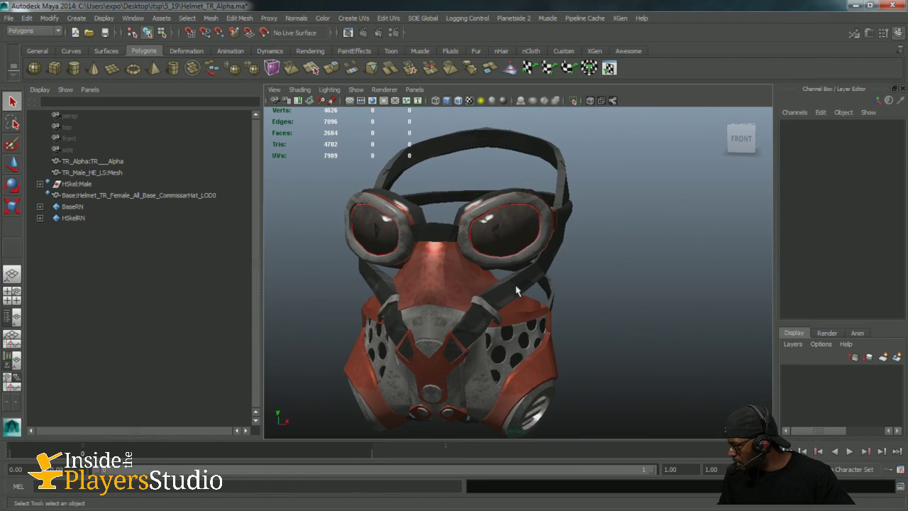
{"action": "left_click_drag", "start_coordinate": [518, 292], "coordinate": [515, 318], "text": "alt"}
{"action": "scroll", "coordinate": [552, 279], "scroll_direction": "down", "scroll_amount": 5}
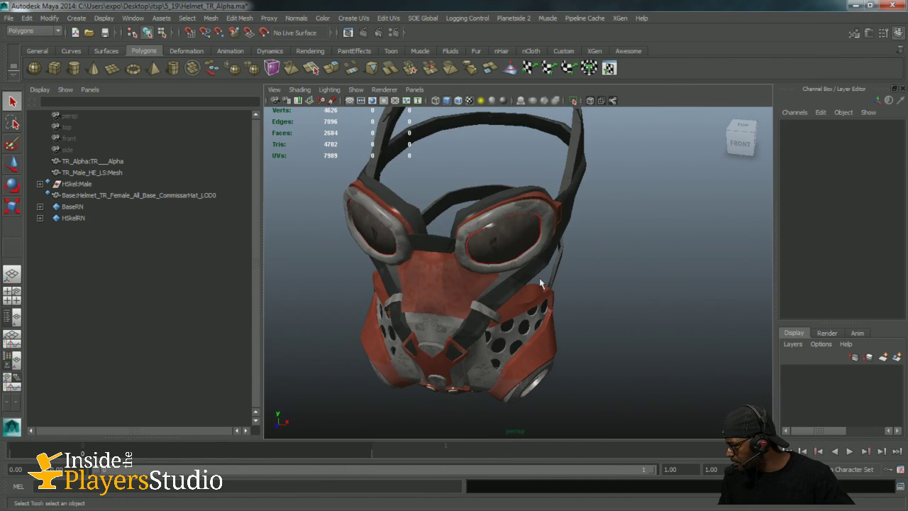
{"action": "left_click_drag", "start_coordinate": [554, 284], "coordinate": [502, 263], "text": "alt"}
Step: Select the nose panel faces on one half of the mask, try moving them off the mesh, and undo the move
{"action": "right_click_drag", "start_coordinate": [457, 282], "coordinate": [458, 292]}
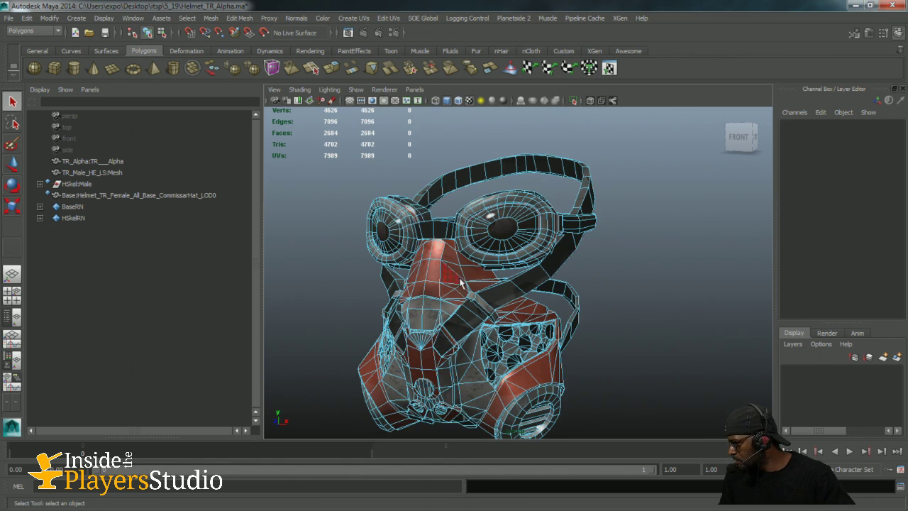
{"action": "left_click", "coordinate": [458, 289]}
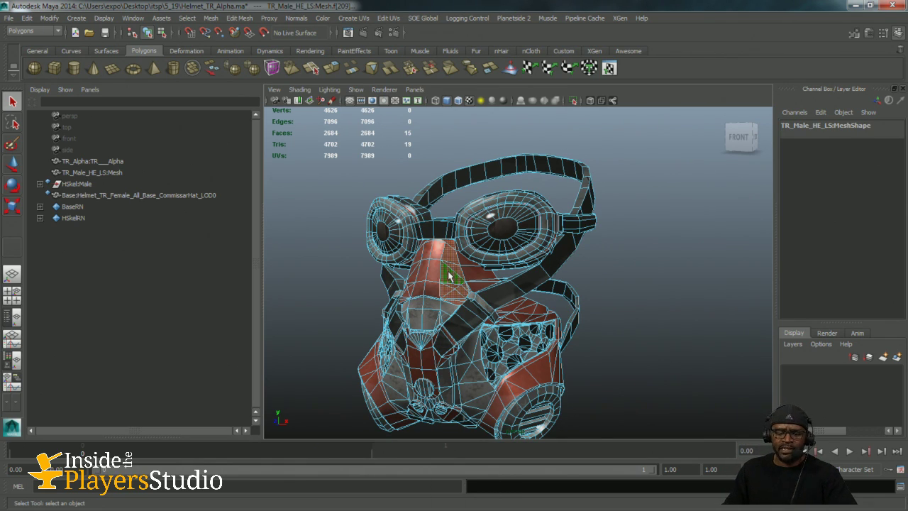
{"action": "key", "text": "r"}
{"action": "key", "text": "e"}
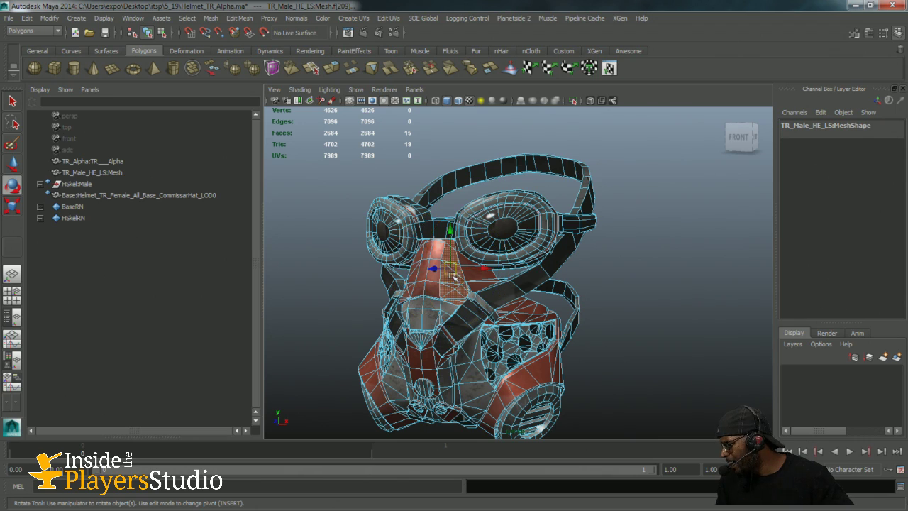
{"action": "key", "text": "w"}
{"action": "left_click_drag", "start_coordinate": [451, 268], "coordinate": [513, 297]}
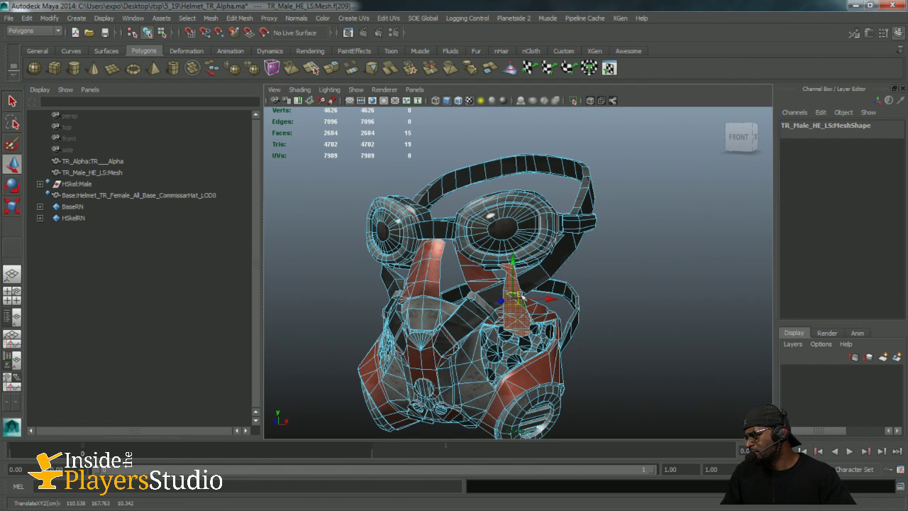
{"action": "key", "text": "ctrl+z"}
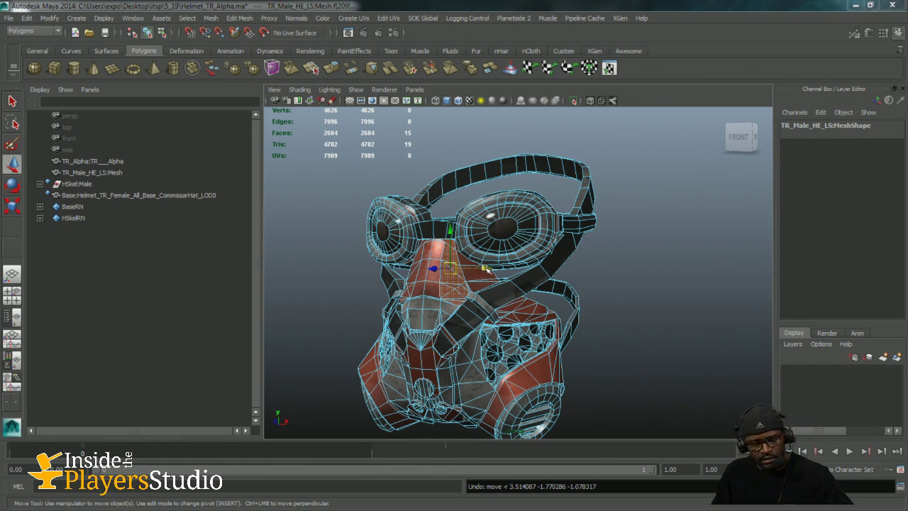
Step: Clear the face selection on the mask's nose panel
{"action": "left_click_drag", "start_coordinate": [459, 279], "coordinate": [479, 282], "text": "alt"}
{"action": "scroll", "coordinate": [477, 281], "scroll_direction": "up", "scroll_amount": 4}
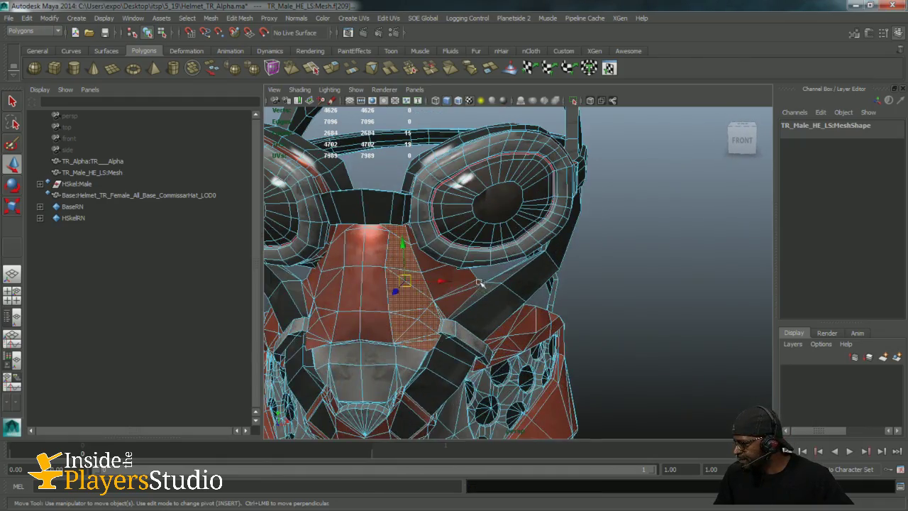
{"action": "middle_click_drag", "start_coordinate": [464, 280], "coordinate": [527, 243], "text": "alt"}
{"action": "mouse_move", "coordinate": [539, 251]}
{"action": "left_mouse_down", "text": "alt"}
{"action": "mouse_move", "coordinate": [502, 239]}
{"action": "mouse_move", "coordinate": [492, 220]}
{"action": "mouse_move", "coordinate": [537, 249]}
{"action": "mouse_move", "coordinate": [515, 273]}
{"action": "mouse_move", "coordinate": [546, 260]}
{"action": "left_mouse_up", "text": "alt"}
{"action": "key", "text": "ctrl+z"}
{"action": "left_click", "coordinate": [667, 210]}
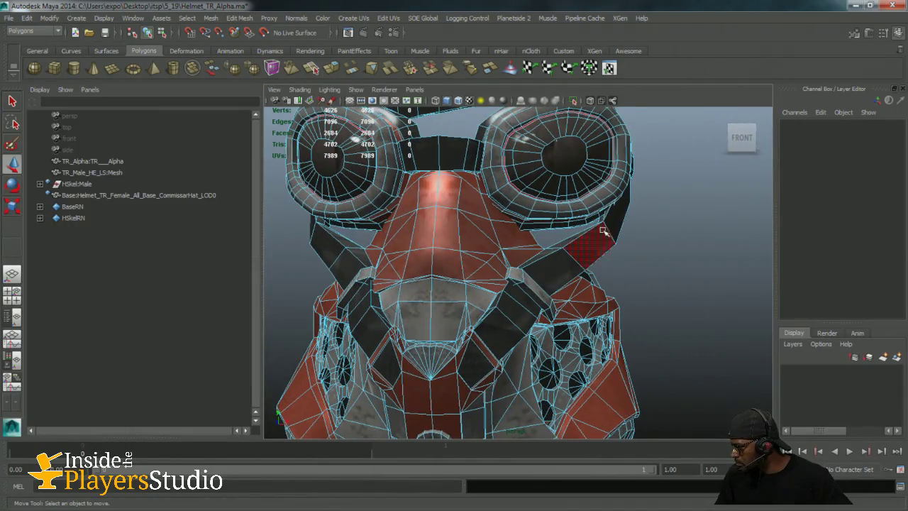
Step: Select the three outer faces of the strap clip between the nose panel and the perforated cheek panel
{"action": "left_click_drag", "start_coordinate": [604, 231], "coordinate": [553, 281], "text": "alt"}
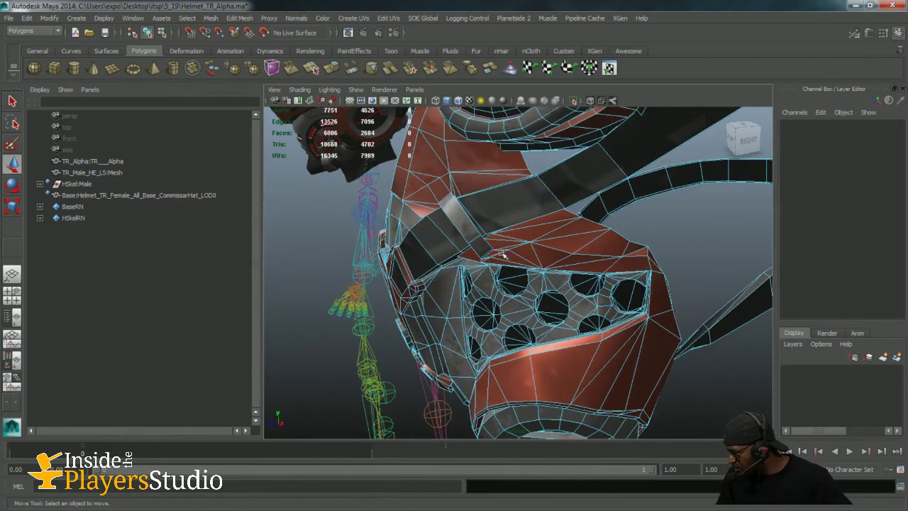
{"action": "left_click_drag", "start_coordinate": [527, 252], "coordinate": [505, 246], "text": "alt"}
{"action": "scroll", "coordinate": [576, 253], "scroll_direction": "up", "scroll_amount": 4}
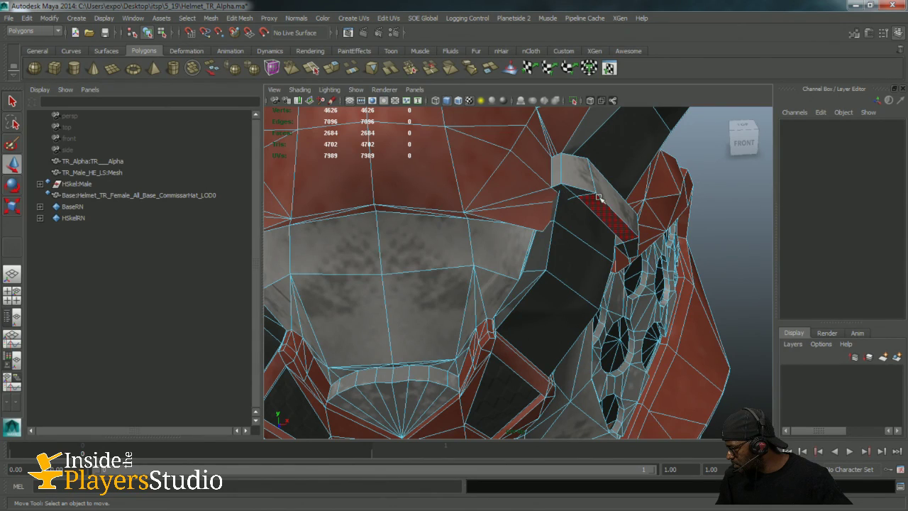
{"action": "left_click", "coordinate": [592, 204]}
{"action": "key", "text": "ctrl+z"}
{"action": "left_click", "coordinate": [504, 206]}
{"action": "double_click", "coordinate": [494, 197]}
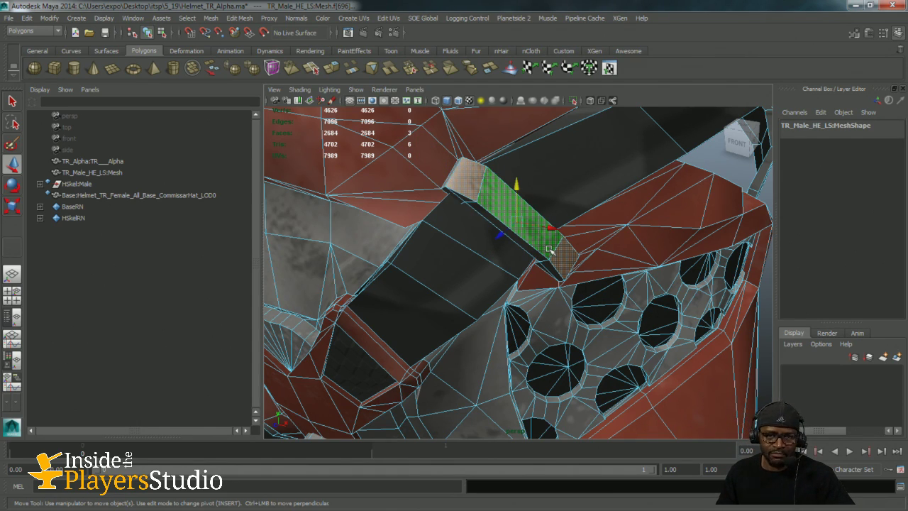
Step: Examine the strap clip, cheek panel and round filter canisters from the side, front, below and behind
{"action": "left_click_drag", "start_coordinate": [588, 243], "coordinate": [501, 211], "text": "alt"}
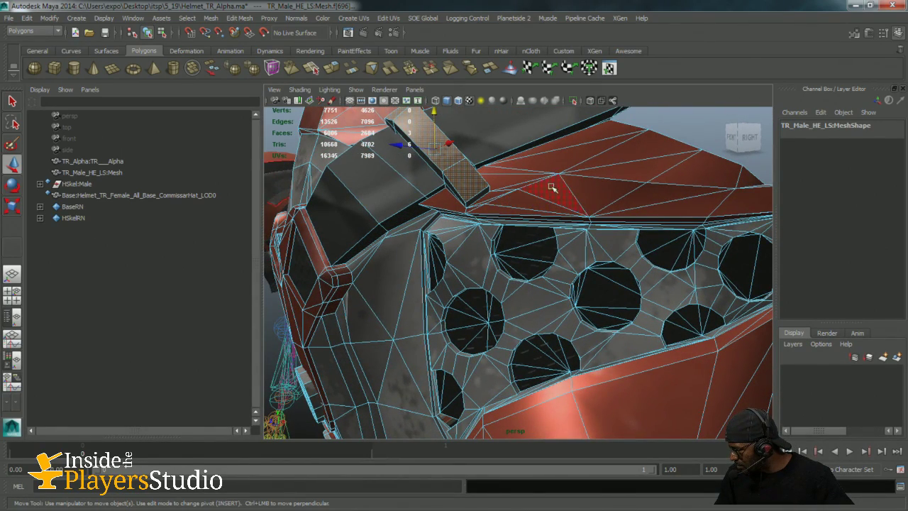
{"action": "scroll", "coordinate": [674, 209], "scroll_direction": "down", "scroll_amount": 3}
{"action": "left_click_drag", "start_coordinate": [674, 209], "coordinate": [641, 244], "text": "alt"}
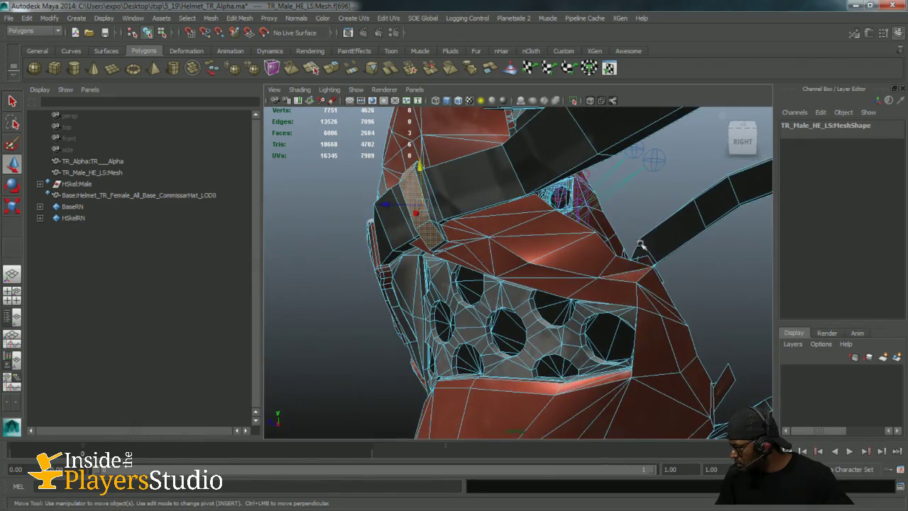
{"action": "left_click_drag", "start_coordinate": [599, 264], "coordinate": [558, 283], "text": "alt"}
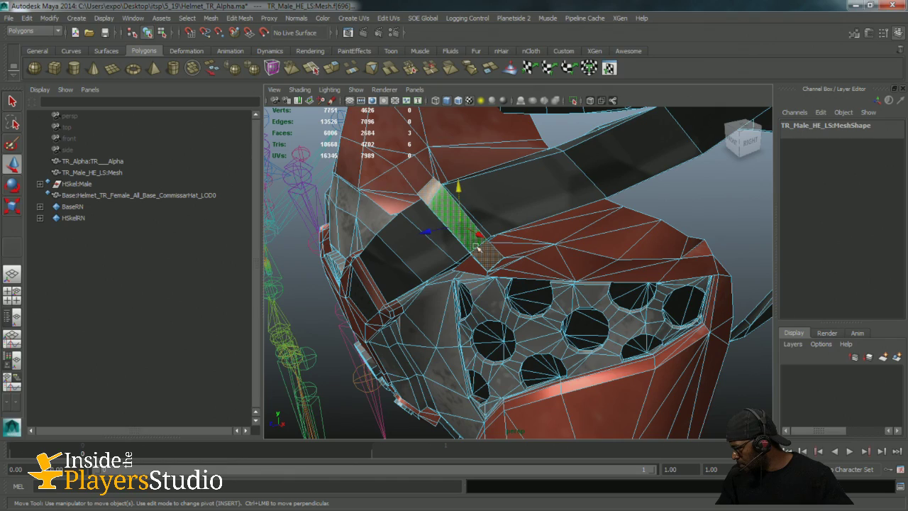
{"action": "left_click_drag", "start_coordinate": [608, 285], "coordinate": [570, 278], "text": "alt"}
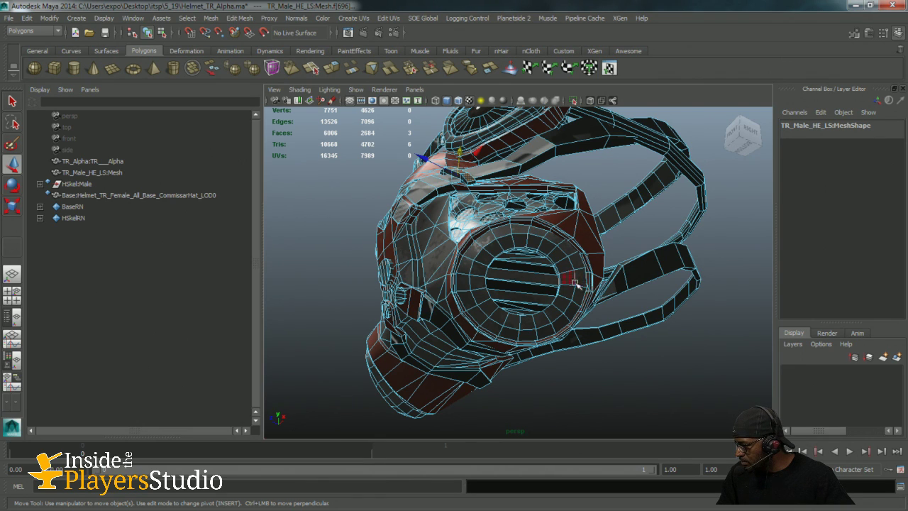
{"action": "left_click_drag", "start_coordinate": [576, 283], "coordinate": [528, 257], "text": "alt"}
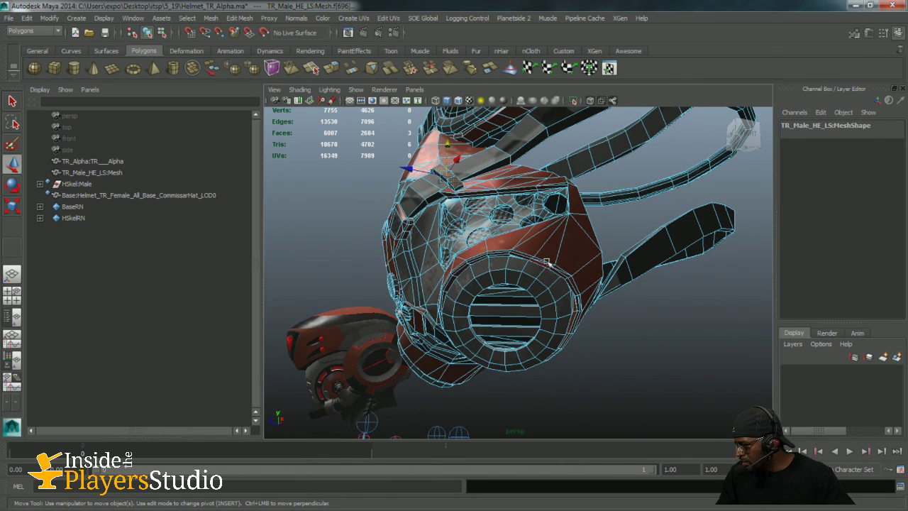
{"action": "left_click_drag", "start_coordinate": [576, 299], "coordinate": [454, 287], "text": "alt"}
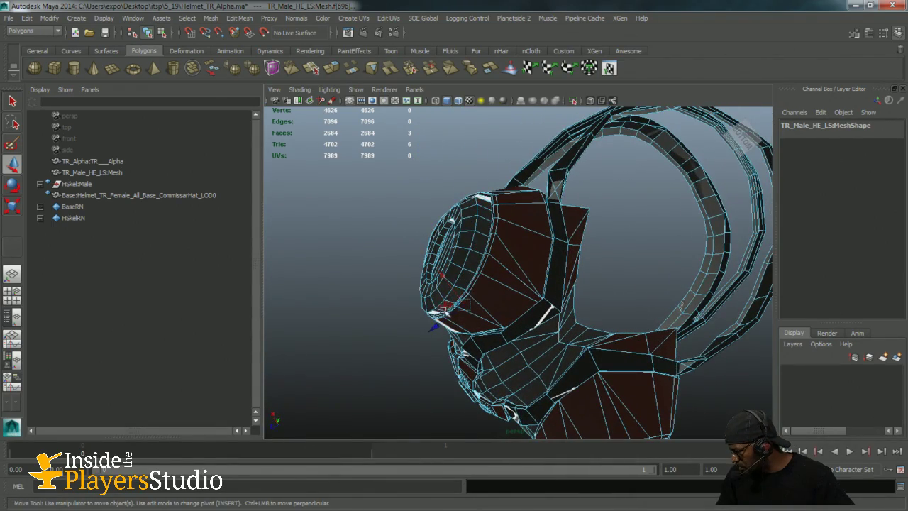
{"action": "left_click_drag", "start_coordinate": [489, 240], "coordinate": [470, 263], "text": "alt"}
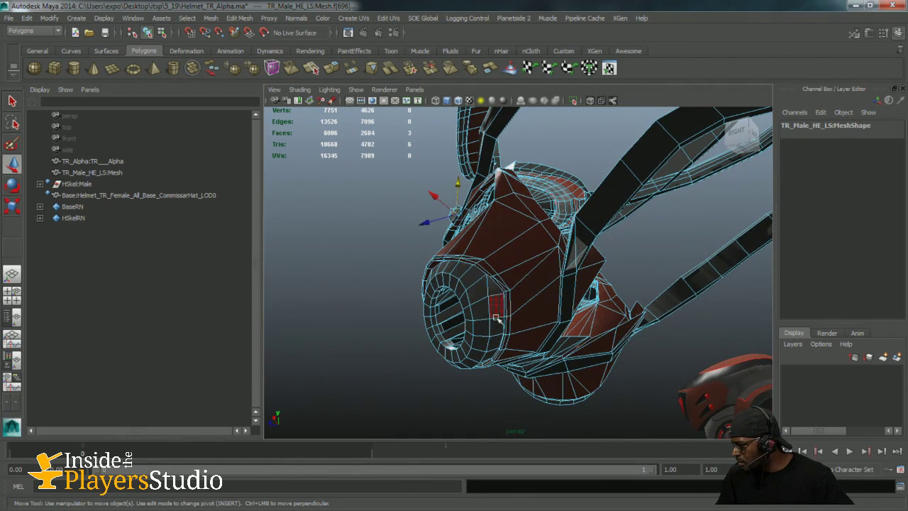
{"action": "left_click_drag", "start_coordinate": [496, 309], "coordinate": [572, 285], "text": "alt"}
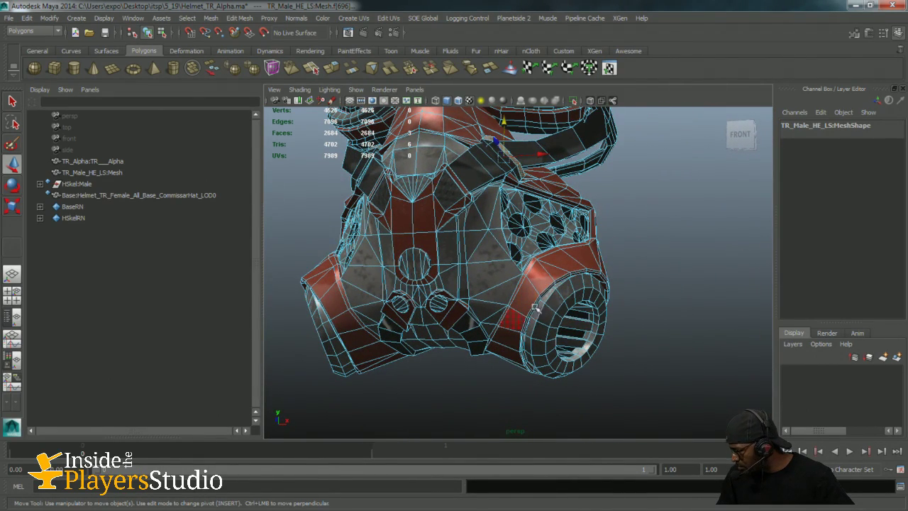
{"action": "left_click_drag", "start_coordinate": [526, 345], "coordinate": [499, 261], "text": "alt"}
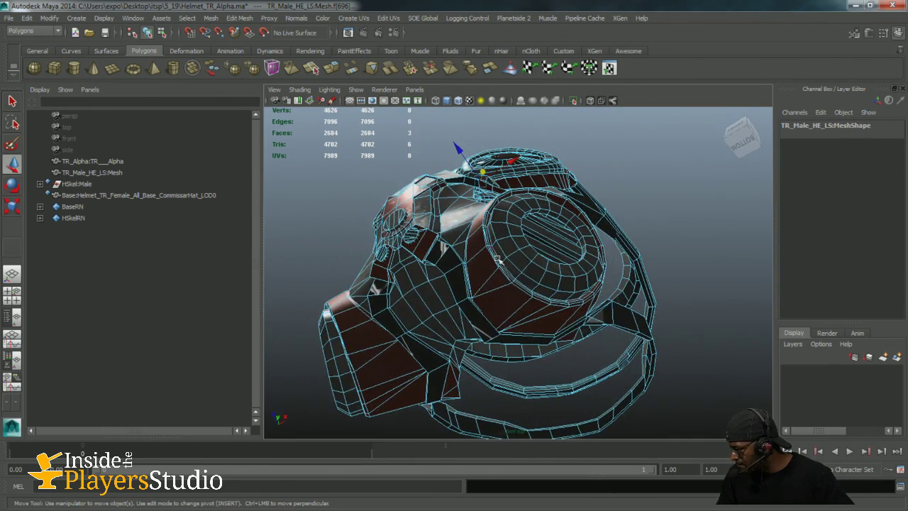
{"action": "left_click_drag", "start_coordinate": [616, 291], "coordinate": [537, 283], "text": "alt"}
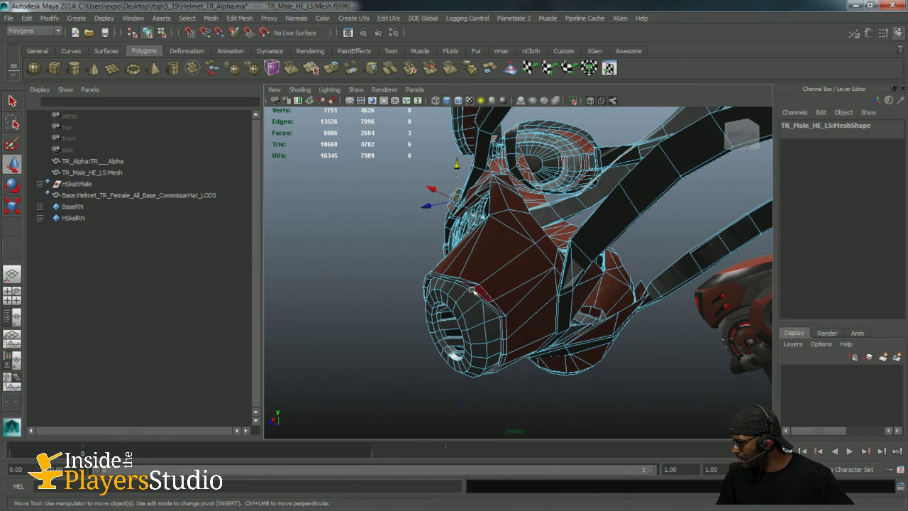
{"action": "left_click_drag", "start_coordinate": [489, 311], "coordinate": [506, 283], "text": "alt"}
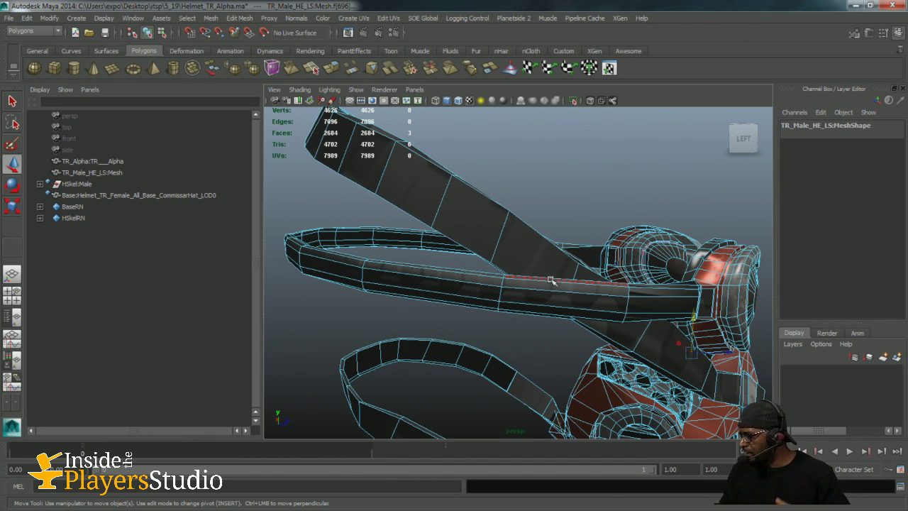
Step: Examine the head straps and goggle frames from the side, the front and above
{"action": "left_click_drag", "start_coordinate": [562, 248], "coordinate": [528, 275], "text": "alt"}
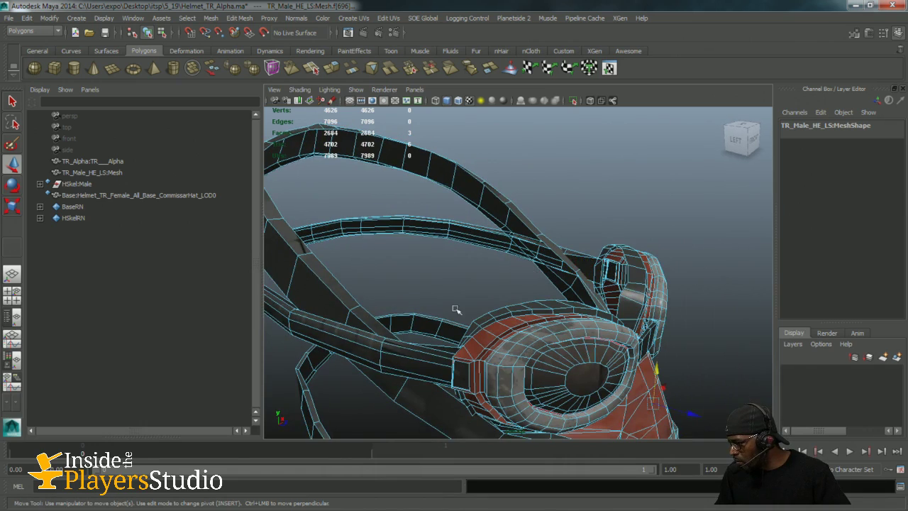
{"action": "mouse_move", "coordinate": [389, 326]}
{"action": "left_mouse_down", "text": "alt"}
{"action": "mouse_move", "coordinate": [442, 302]}
{"action": "mouse_move", "coordinate": [458, 319]}
{"action": "mouse_move", "coordinate": [392, 324]}
{"action": "left_mouse_up", "text": "alt"}
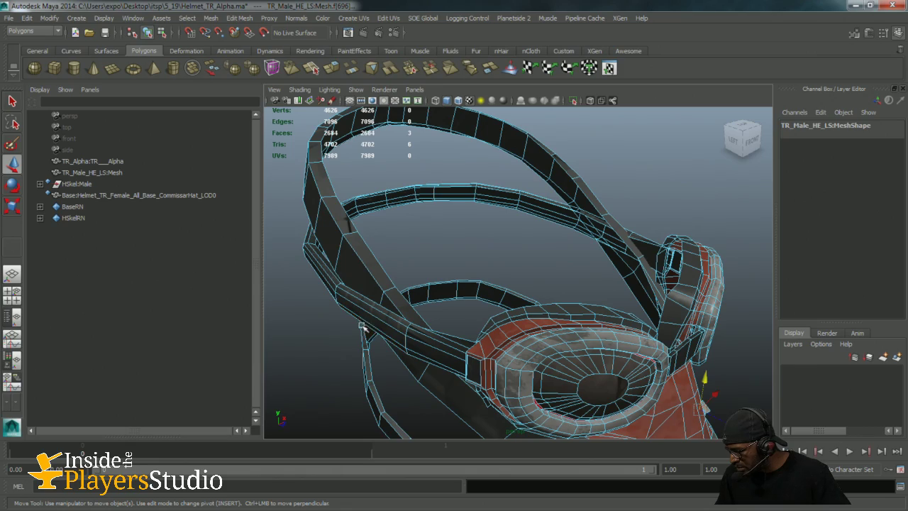
{"action": "left_click_drag", "start_coordinate": [421, 296], "coordinate": [419, 314], "text": "alt"}
{"action": "middle_click_drag", "start_coordinate": [502, 366], "coordinate": [464, 270], "text": "alt"}
{"action": "left_click_drag", "start_coordinate": [464, 270], "coordinate": [529, 312], "text": "alt"}
{"action": "scroll", "coordinate": [547, 316], "scroll_direction": "down", "scroll_amount": 3}
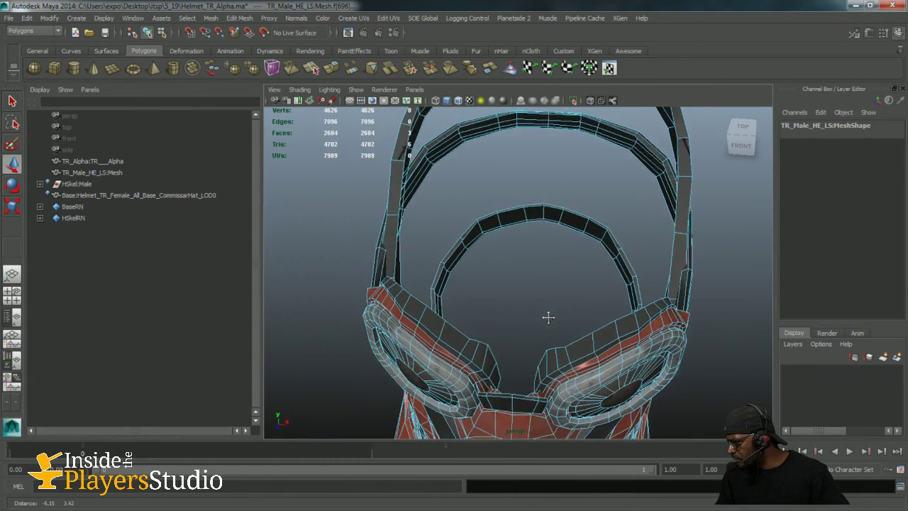
Step: Select every face of the mask mesh to check its triangle count, and clear the selection
{"action": "key", "text": "w"}
{"action": "scroll", "coordinate": [551, 319], "scroll_direction": "down", "scroll_amount": 3}
{"action": "scroll", "coordinate": [551, 319], "scroll_direction": "down", "scroll_amount": 5}
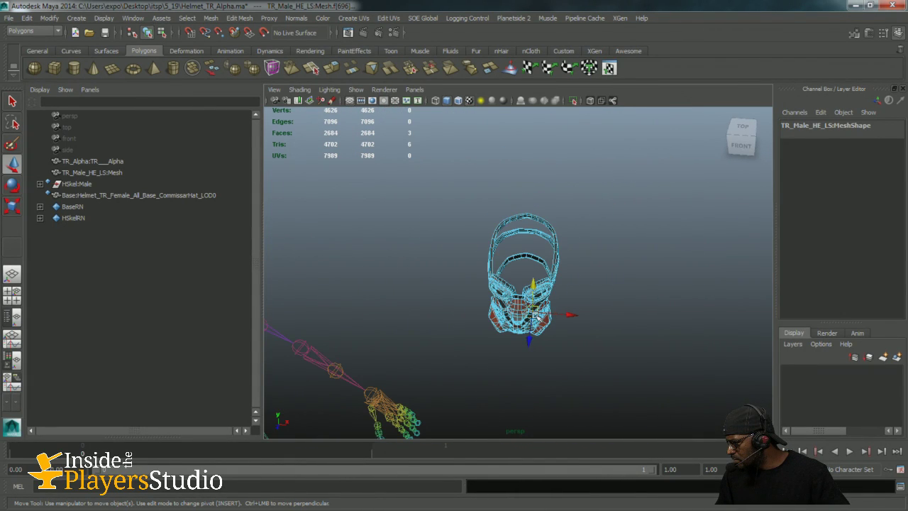
{"action": "right_click_drag", "start_coordinate": [517, 294], "coordinate": [517, 268]}
{"action": "left_click_drag", "start_coordinate": [484, 207], "coordinate": [593, 349]}
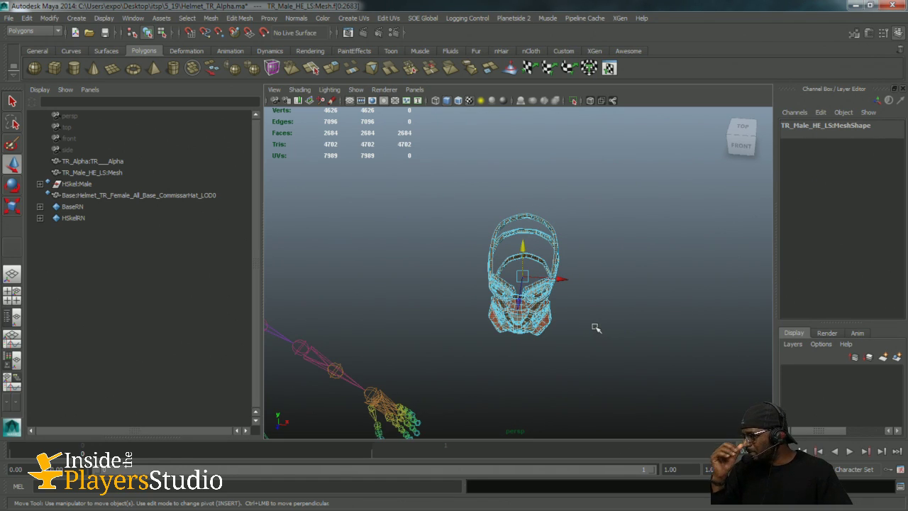
{"action": "left_click", "coordinate": [569, 314]}
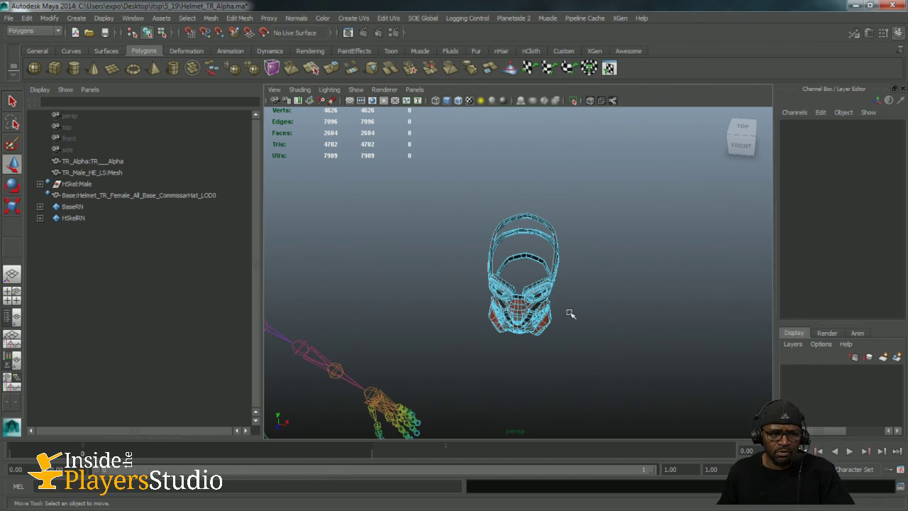
Step: Inspect the wireframe density of the nose panel, filter canisters and rear head straps
{"action": "key", "text": "6"}
{"action": "scroll", "coordinate": [555, 269], "scroll_direction": "up", "scroll_amount": 10}
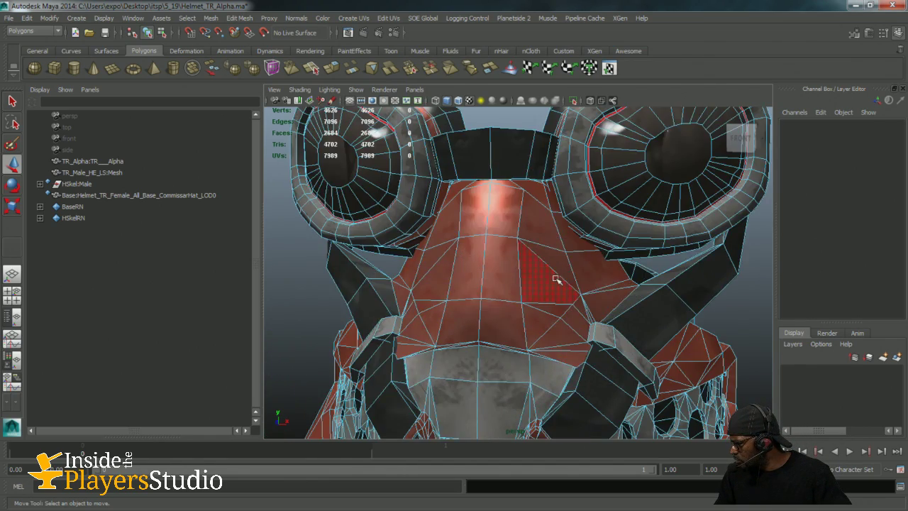
{"action": "scroll", "coordinate": [556, 279], "scroll_direction": "down", "scroll_amount": 4}
{"action": "mouse_move", "coordinate": [564, 298]}
{"action": "left_mouse_down", "text": "alt"}
{"action": "mouse_move", "coordinate": [536, 291]}
{"action": "mouse_move", "coordinate": [562, 283]}
{"action": "left_mouse_up", "text": "alt"}
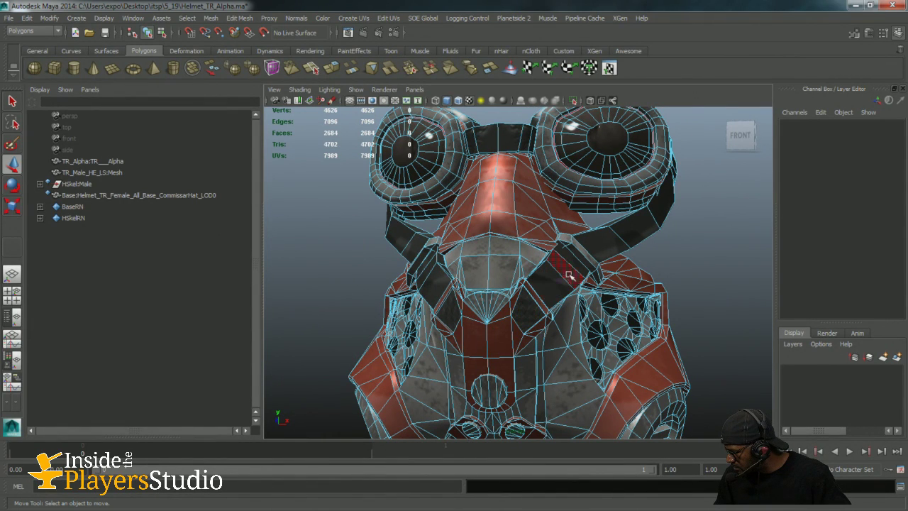
{"action": "left_click_drag", "start_coordinate": [615, 255], "coordinate": [424, 246], "text": "alt"}
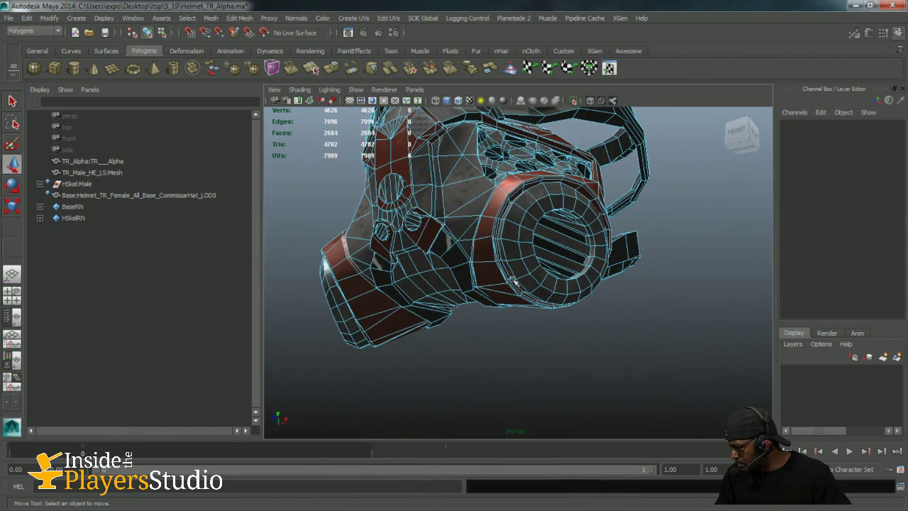
{"action": "left_click_drag", "start_coordinate": [514, 282], "coordinate": [392, 341], "text": "alt"}
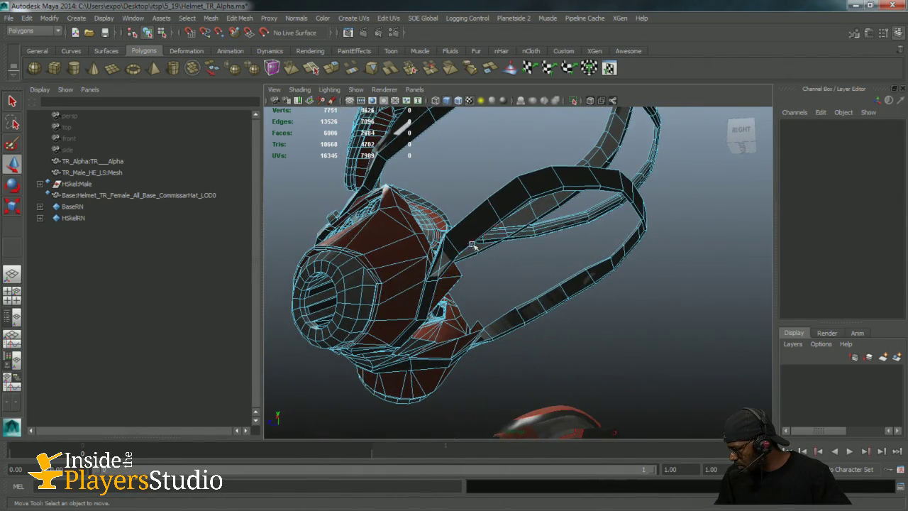
{"action": "left_click_drag", "start_coordinate": [472, 245], "coordinate": [417, 270], "text": "alt"}
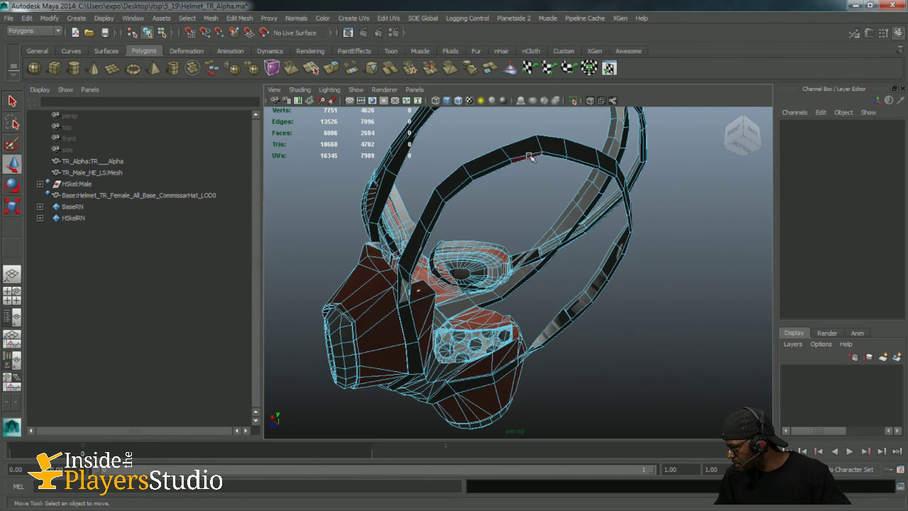
{"action": "scroll", "coordinate": [547, 148], "scroll_direction": "up", "scroll_amount": 3}
{"action": "middle_click_drag", "start_coordinate": [547, 150], "coordinate": [522, 246], "text": "alt"}
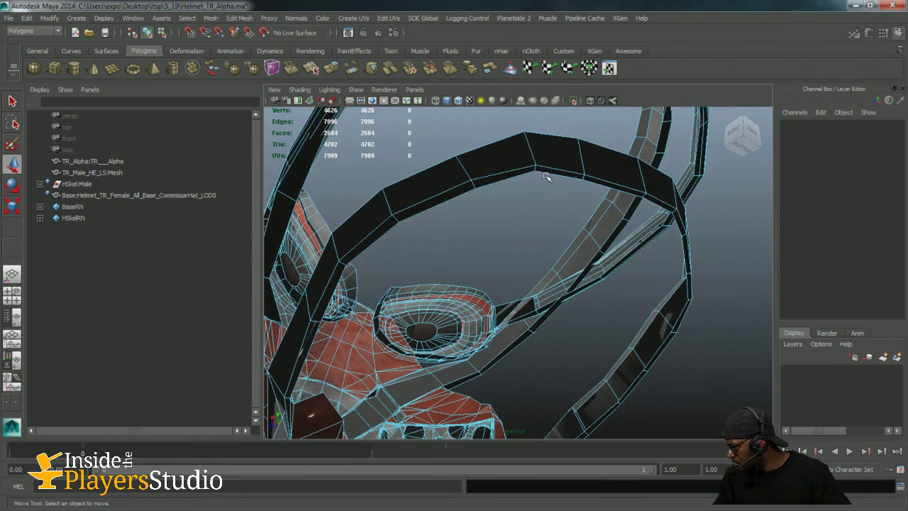
Step: Return the mask from face to object mode and inspect the textured goggle lens and rim up close
{"action": "scroll", "coordinate": [491, 195], "scroll_direction": "down", "scroll_amount": 5}
{"action": "left_click_drag", "start_coordinate": [455, 234], "coordinate": [512, 249], "text": "alt"}
{"action": "scroll", "coordinate": [521, 243], "scroll_direction": "up", "scroll_amount": 5}
{"action": "middle_click_drag", "start_coordinate": [523, 222], "coordinate": [527, 262], "text": "alt"}
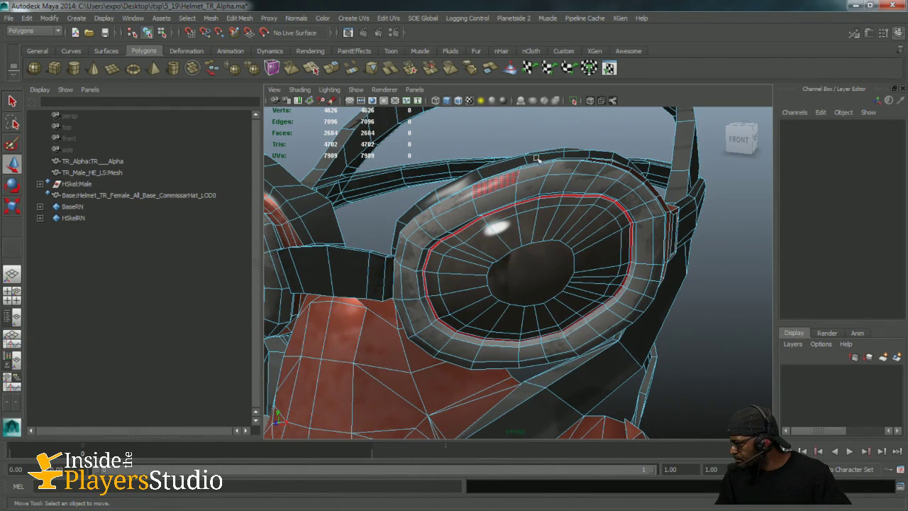
{"action": "right_click_drag", "start_coordinate": [537, 159], "coordinate": [608, 153]}
{"action": "left_click_drag", "start_coordinate": [562, 192], "coordinate": [515, 243], "text": "alt"}
{"action": "middle_click_drag", "start_coordinate": [515, 243], "coordinate": [529, 274], "text": "alt"}
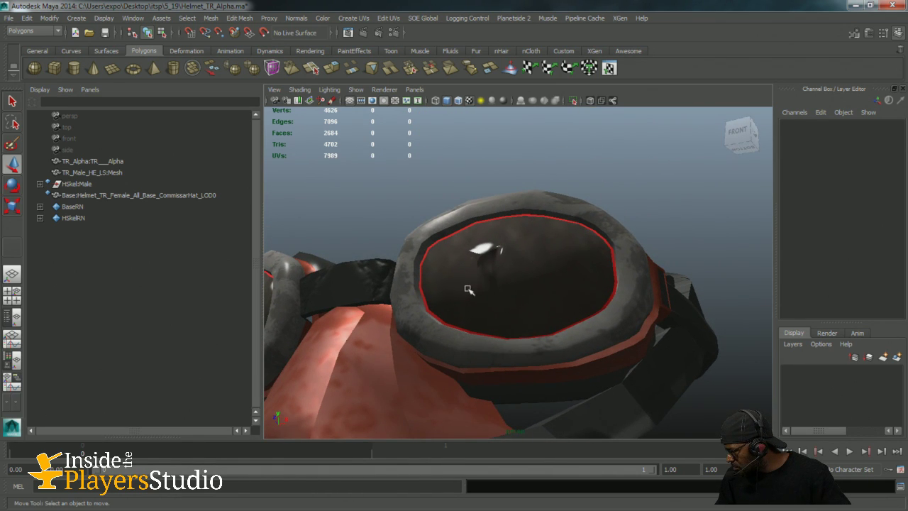
{"action": "mouse_move", "coordinate": [468, 289]}
{"action": "left_mouse_down", "text": "alt"}
{"action": "mouse_move", "coordinate": [456, 284]}
{"action": "mouse_move", "coordinate": [497, 263]}
{"action": "mouse_move", "coordinate": [458, 280]}
{"action": "mouse_move", "coordinate": [487, 282]}
{"action": "mouse_move", "coordinate": [470, 282]}
{"action": "mouse_move", "coordinate": [480, 273]}
{"action": "mouse_move", "coordinate": [462, 266]}
{"action": "mouse_move", "coordinate": [497, 283]}
{"action": "mouse_move", "coordinate": [482, 270]}
{"action": "mouse_move", "coordinate": [473, 284]}
{"action": "left_mouse_up", "text": "alt"}
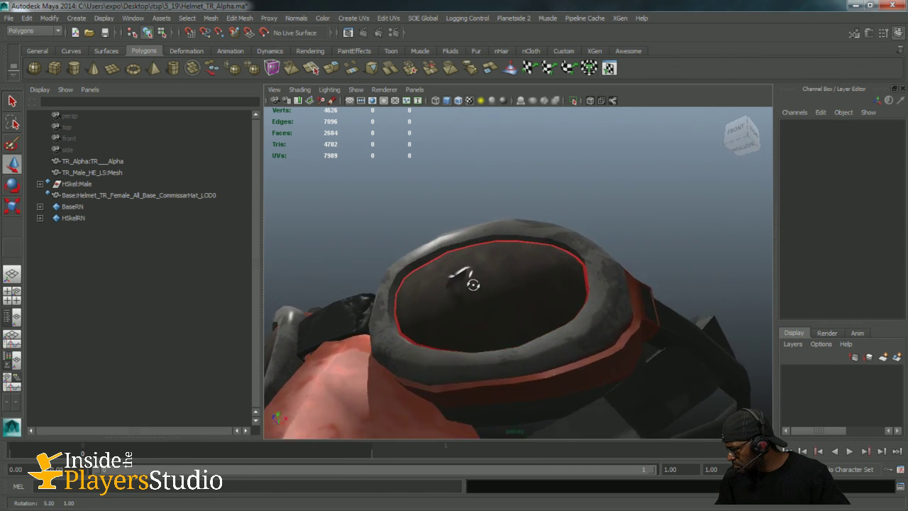
Step: Examine the perforated cheek panels and the mesh texture behind their holes on both sides of the mask
{"action": "scroll", "coordinate": [473, 284], "scroll_direction": "down", "scroll_amount": 6}
{"action": "middle_click_drag", "start_coordinate": [475, 314], "coordinate": [478, 271], "text": "alt"}
{"action": "left_click_drag", "start_coordinate": [478, 271], "coordinate": [487, 255], "text": "alt"}
{"action": "scroll", "coordinate": [486, 251], "scroll_direction": "up", "scroll_amount": 8}
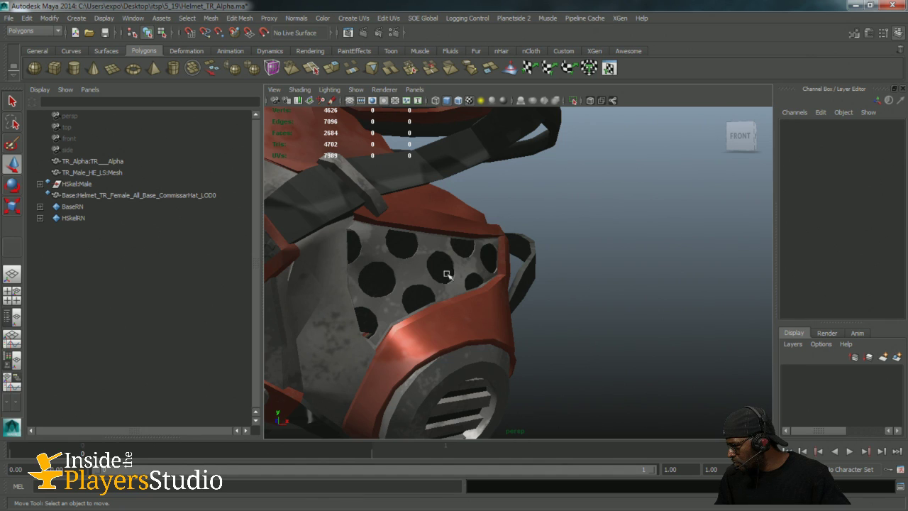
{"action": "left_click_drag", "start_coordinate": [447, 274], "coordinate": [343, 277], "text": "alt"}
{"action": "middle_click_drag", "start_coordinate": [343, 278], "coordinate": [557, 284], "text": "alt"}
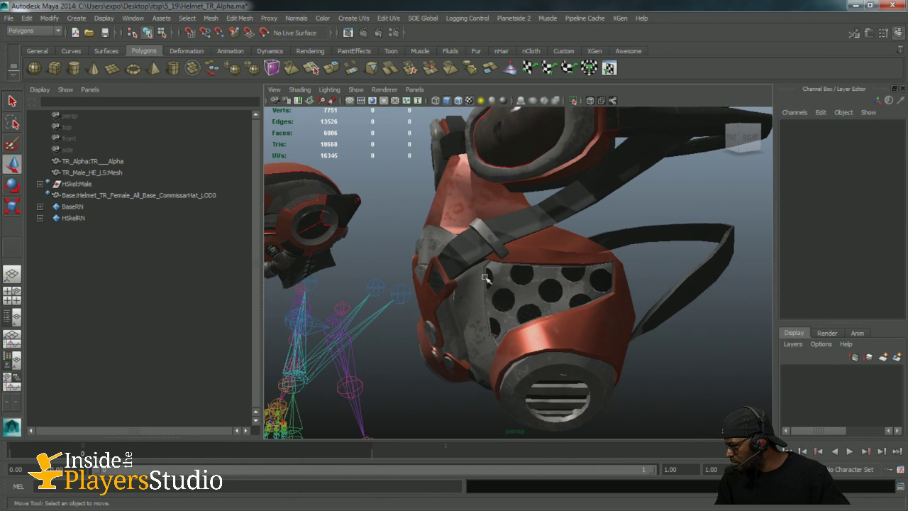
{"action": "left_click_drag", "start_coordinate": [515, 286], "coordinate": [653, 263], "text": "alt"}
{"action": "scroll", "coordinate": [594, 277], "scroll_direction": "up", "scroll_amount": 8}
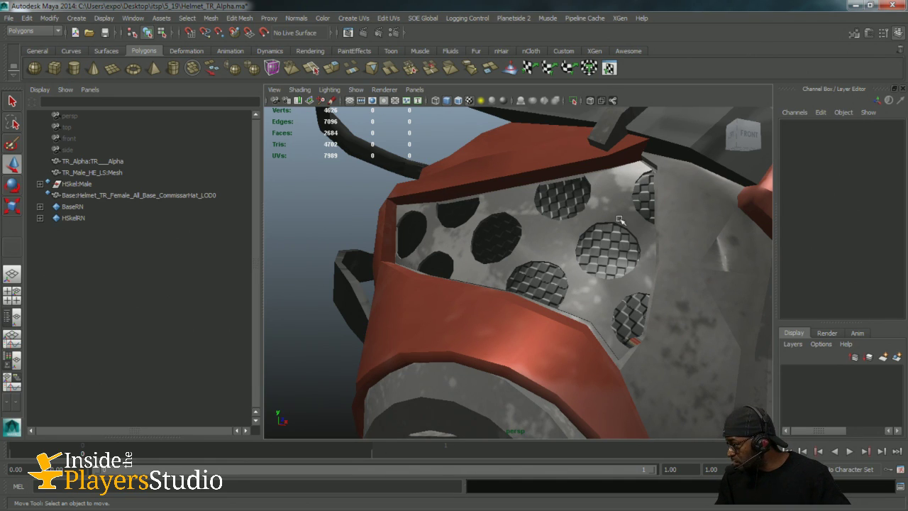
{"action": "left_click_drag", "start_coordinate": [557, 263], "coordinate": [524, 278], "text": "alt"}
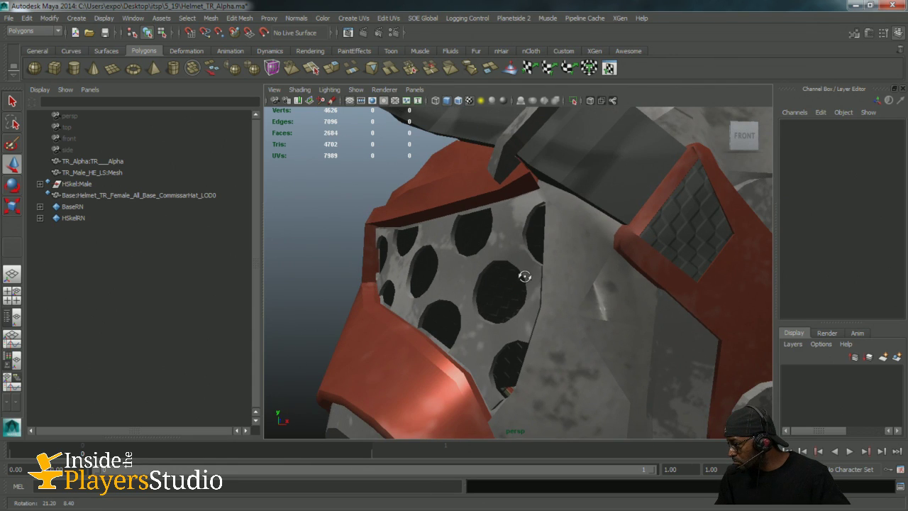
Step: Leave the gas mask, select the TR_Alpha full helmet, frame it and view its wireframe from the front and side
{"action": "scroll", "coordinate": [508, 292], "scroll_direction": "down", "scroll_amount": 5}
{"action": "left_click_drag", "start_coordinate": [596, 275], "coordinate": [542, 286], "text": "alt"}
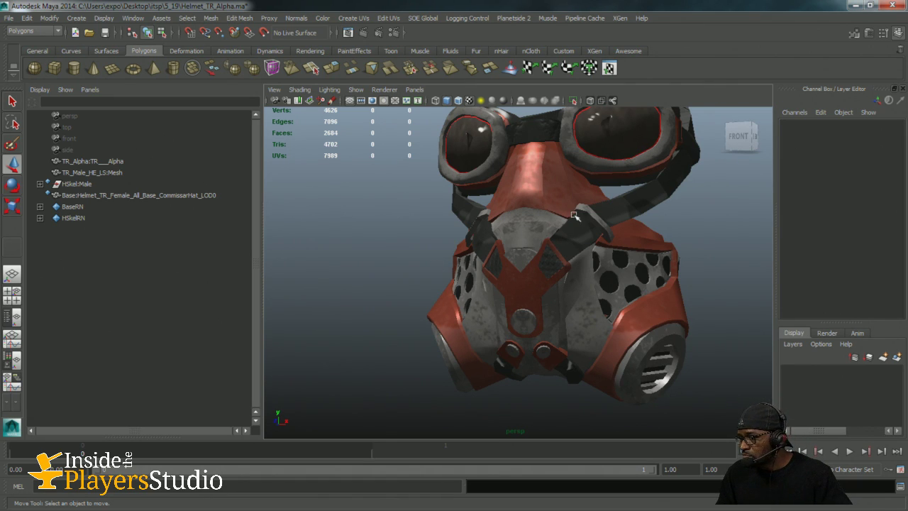
{"action": "scroll", "coordinate": [589, 241], "scroll_direction": "down", "scroll_amount": 6}
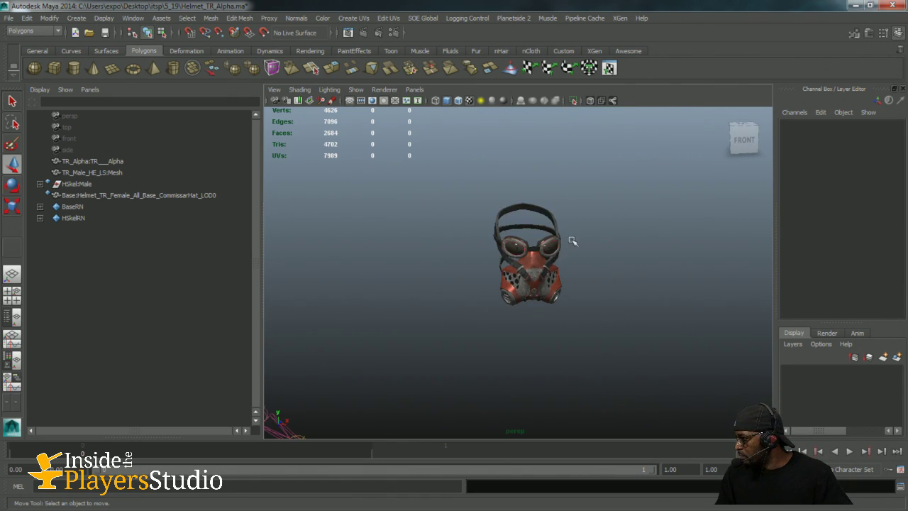
{"action": "middle_click_drag", "start_coordinate": [537, 259], "coordinate": [667, 231], "text": "alt"}
{"action": "scroll", "coordinate": [531, 239], "scroll_direction": "up", "scroll_amount": 5}
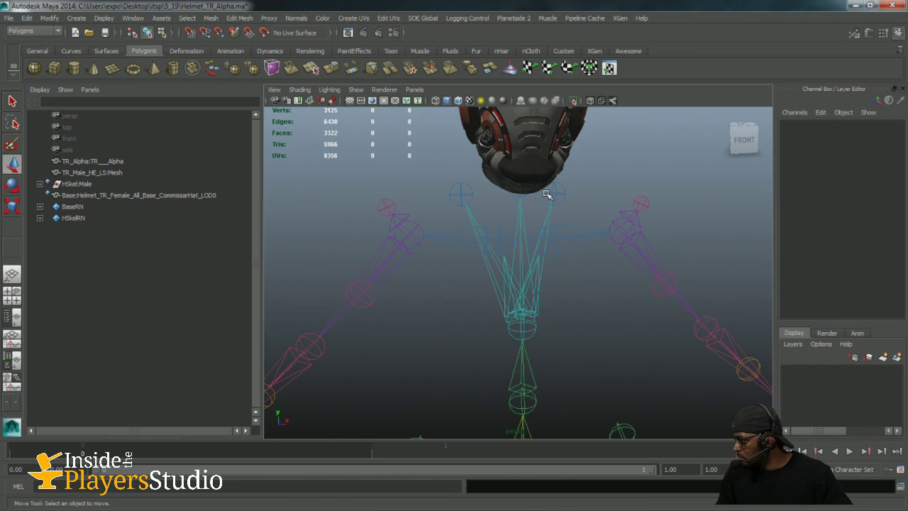
{"action": "left_click", "coordinate": [545, 126]}
{"action": "left_click", "coordinate": [545, 126]}
{"action": "key", "text": "f"}
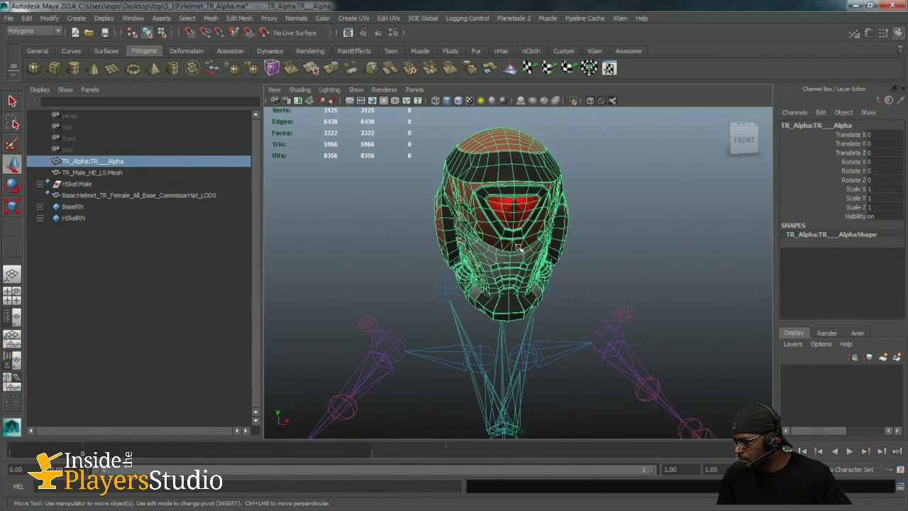
{"action": "left_click_drag", "start_coordinate": [564, 228], "coordinate": [506, 231], "text": "alt"}
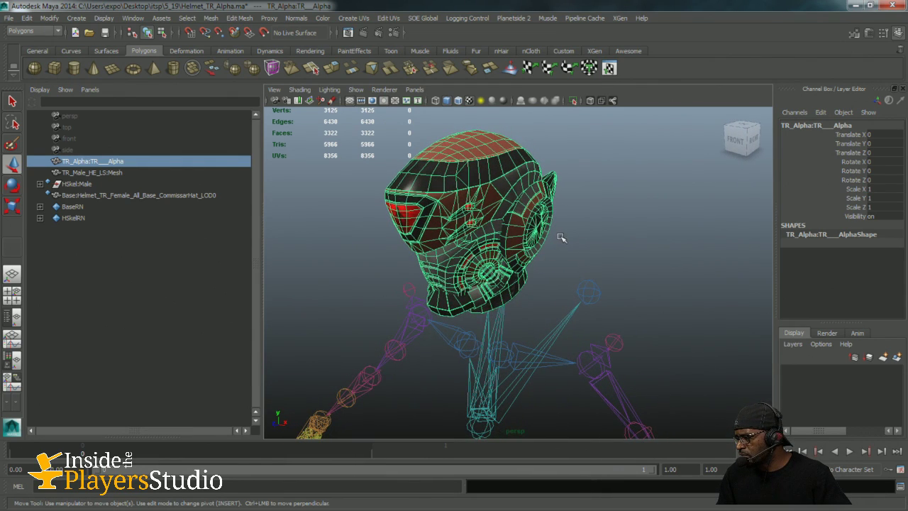
Step: Select the TR_Male_HE_LS mesh instead and view the full helmet shaded, without its wireframe, from the front
{"action": "left_click", "coordinate": [100, 173]}
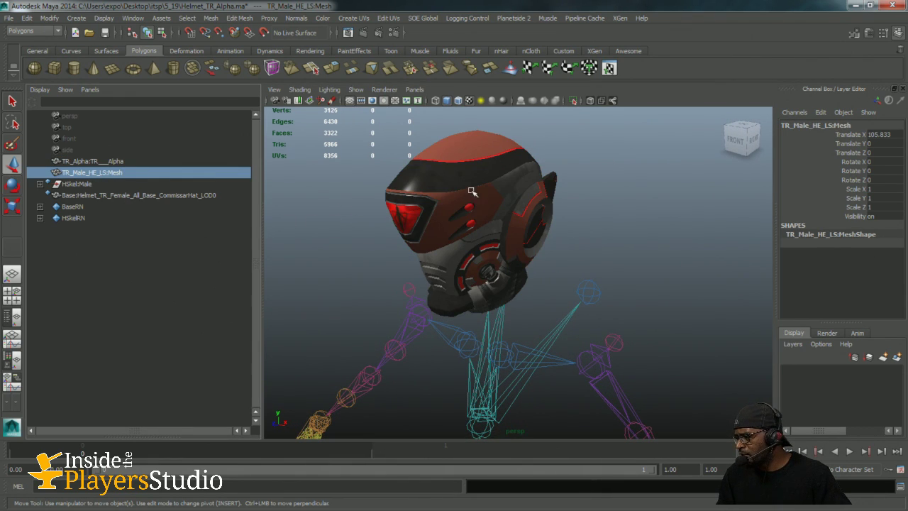
{"action": "left_click_drag", "start_coordinate": [485, 231], "coordinate": [549, 225], "text": "alt"}
{"action": "middle_click_drag", "start_coordinate": [604, 217], "coordinate": [539, 237], "text": "alt"}
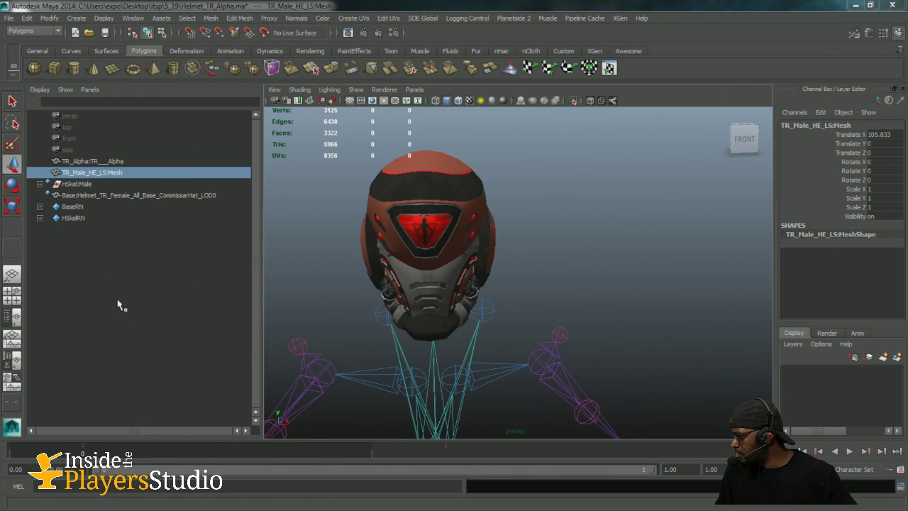
Step: Select the TR_Alpha helmet, switch it to face mode and select the upper shell's connected faces to check its triangle count
{"action": "left_click", "coordinate": [461, 248]}
{"action": "left_click_drag", "start_coordinate": [493, 253], "coordinate": [422, 308], "text": "alt"}
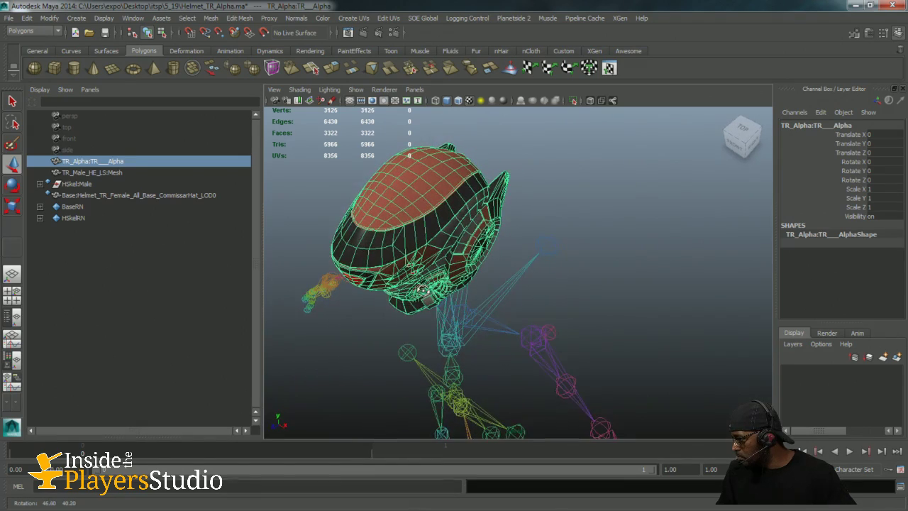
{"action": "scroll", "coordinate": [421, 308], "scroll_direction": "up", "scroll_amount": 3}
{"action": "left_click_drag", "start_coordinate": [518, 255], "coordinate": [505, 237], "text": "alt"}
{"action": "right_click_drag", "start_coordinate": [467, 208], "coordinate": [467, 233]}
{"action": "double_click", "coordinate": [471, 215]}
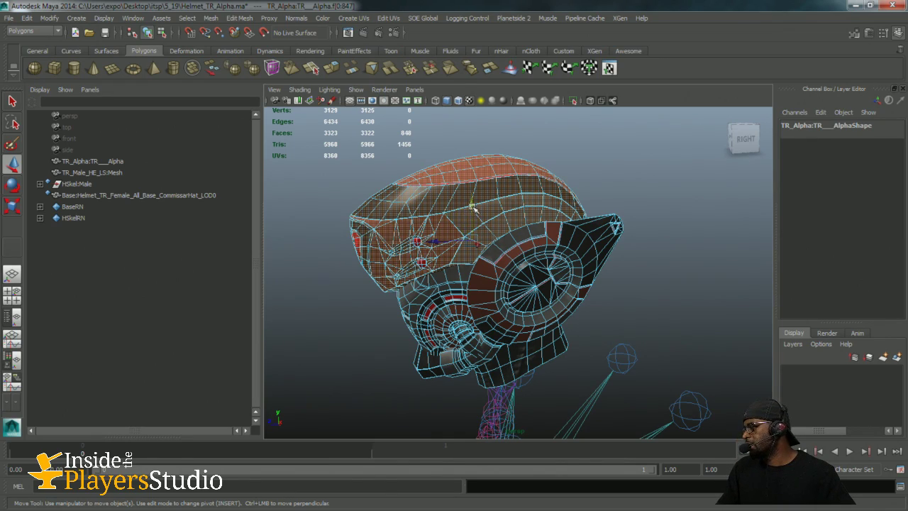
Step: Select the faces of the cone-shaped ear piece to check its triangle count, and inspect the helmet's ear discs
{"action": "left_click_drag", "start_coordinate": [474, 207], "coordinate": [463, 160], "text": "alt"}
{"action": "left_click_drag", "start_coordinate": [508, 243], "coordinate": [519, 273], "text": "alt"}
{"action": "key", "text": "ctrl+z"}
{"action": "key", "text": "ctrl+z"}
{"action": "scroll", "coordinate": [577, 268], "scroll_direction": "up", "scroll_amount": 6}
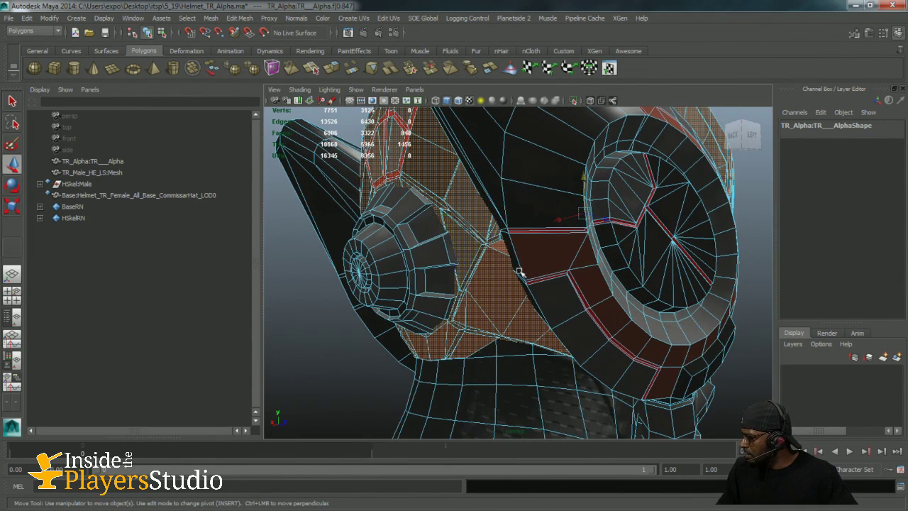
{"action": "left_click", "coordinate": [433, 247]}
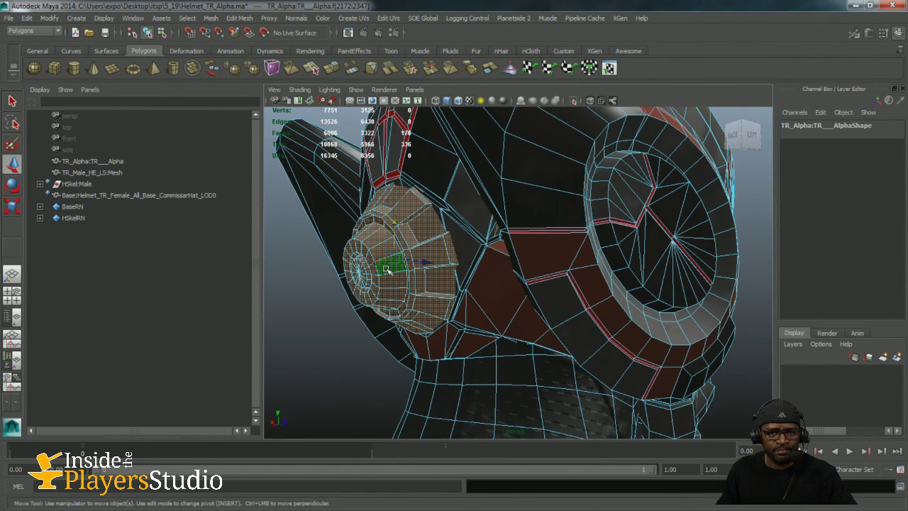
{"action": "scroll", "coordinate": [420, 264], "scroll_direction": "down", "scroll_amount": 6}
{"action": "left_click_drag", "start_coordinate": [419, 264], "coordinate": [482, 271], "text": "alt"}
{"action": "scroll", "coordinate": [523, 251], "scroll_direction": "up", "scroll_amount": 4}
{"action": "scroll", "coordinate": [525, 250], "scroll_direction": "down", "scroll_amount": 2}
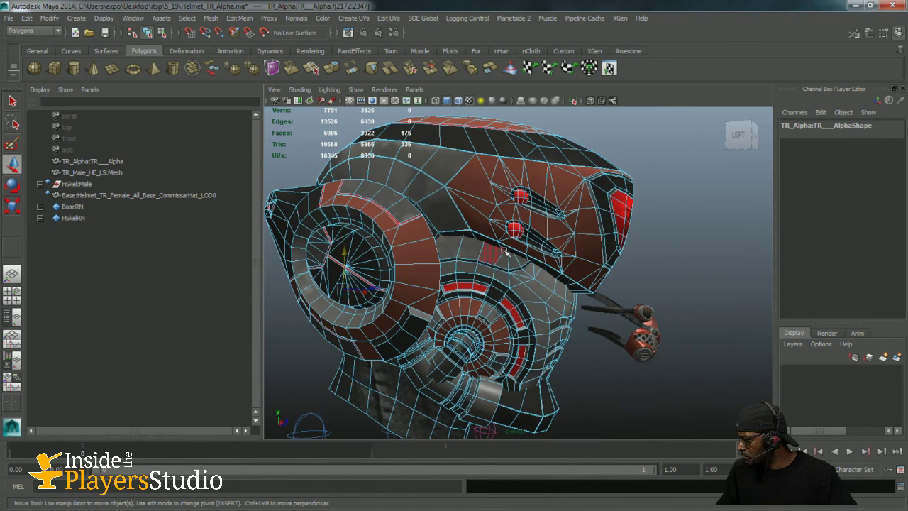
Step: Select the cheek section's connected faces and examine the topology around the small red side lights
{"action": "double_click", "coordinate": [520, 270]}
{"action": "left_click_drag", "start_coordinate": [530, 278], "coordinate": [525, 300], "text": "alt"}
{"action": "scroll", "coordinate": [595, 275], "scroll_direction": "up", "scroll_amount": 6}
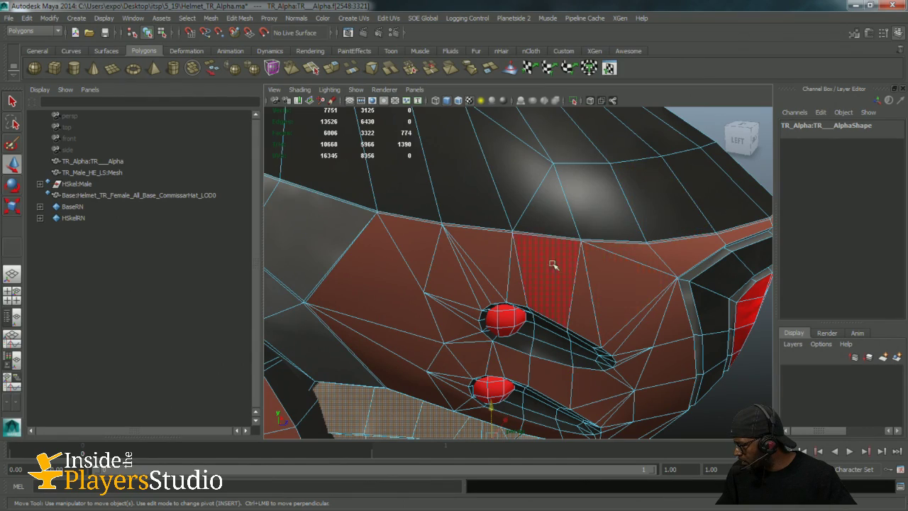
{"action": "scroll", "coordinate": [553, 264], "scroll_direction": "down", "scroll_amount": 6}
{"action": "scroll", "coordinate": [557, 253], "scroll_direction": "down", "scroll_amount": 5}
{"action": "mouse_move", "coordinate": [558, 254]}
{"action": "left_mouse_down", "text": "alt"}
{"action": "mouse_move", "coordinate": [500, 234]}
{"action": "mouse_move", "coordinate": [557, 241]}
{"action": "left_mouse_up", "text": "alt"}
Step: Undo the stray face selection and inspect the edge density of the round cheek disc up close
{"action": "left_click", "coordinate": [579, 280]}
{"action": "left_click_drag", "start_coordinate": [545, 328], "coordinate": [411, 347], "text": "alt"}
{"action": "scroll", "coordinate": [500, 299], "scroll_direction": "up", "scroll_amount": 5}
{"action": "key", "text": "ctrl+z"}
{"action": "middle_click_drag", "start_coordinate": [589, 325], "coordinate": [591, 255], "text": "alt"}
{"action": "scroll", "coordinate": [545, 304], "scroll_direction": "up", "scroll_amount": 5}
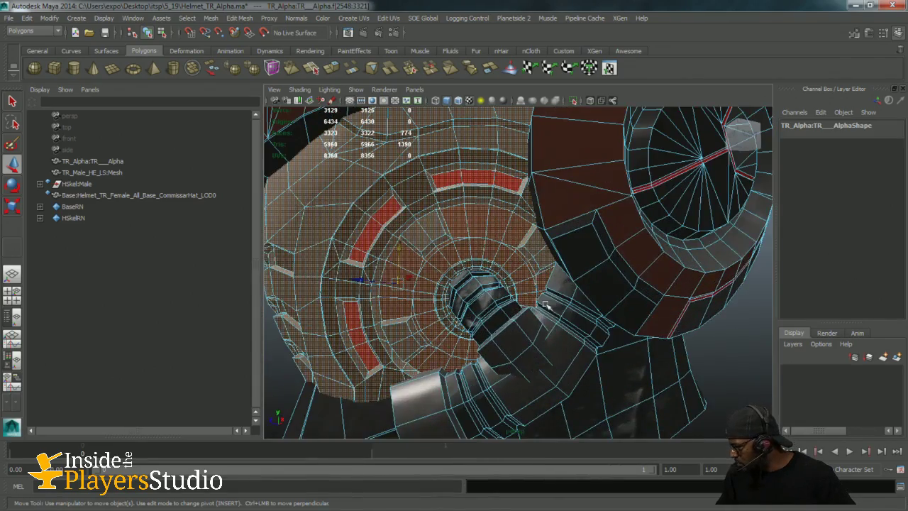
Step: Select the cheek hose faces and the adjoining mouthpiece faces in turn to check their triangle counts
{"action": "double_click", "coordinate": [499, 330]}
{"action": "scroll", "coordinate": [544, 343], "scroll_direction": "down", "scroll_amount": 5}
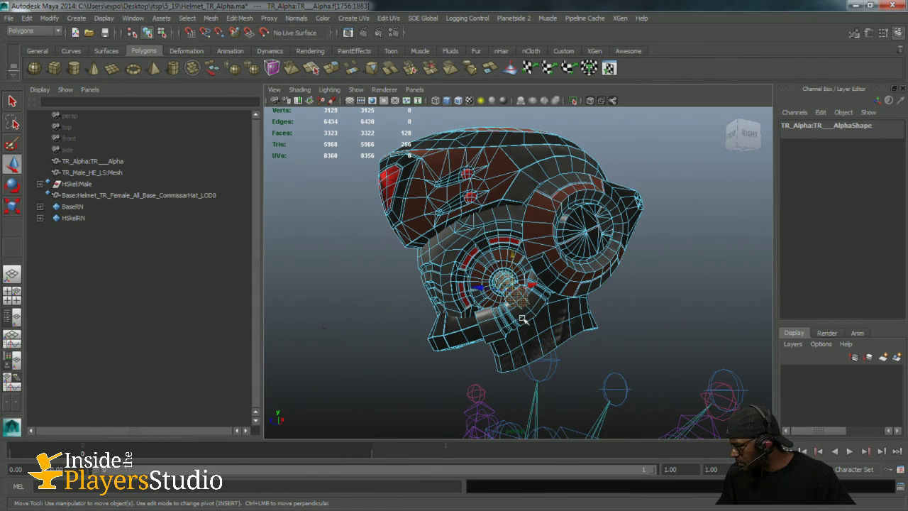
{"action": "double_click", "coordinate": [522, 319]}
{"action": "left_click_drag", "start_coordinate": [476, 326], "coordinate": [651, 335], "text": "alt"}
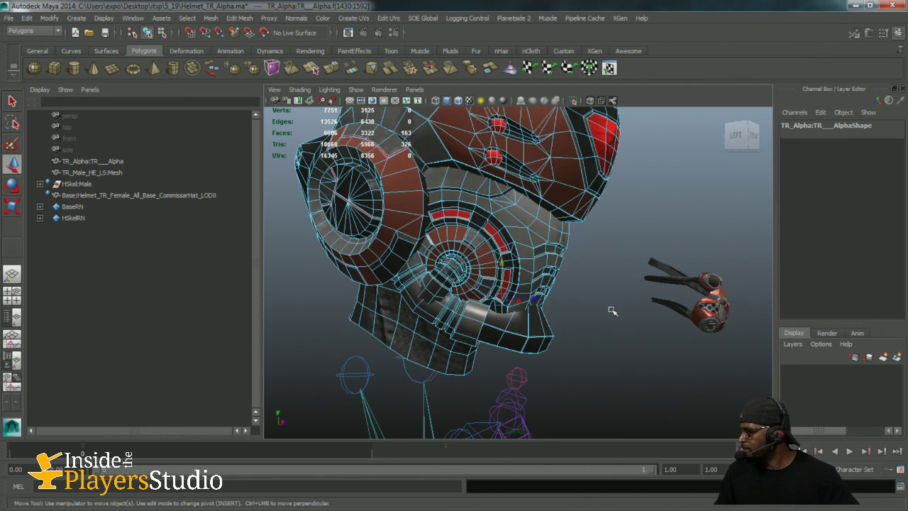
Step: Close Maya without saving the changes to Helmet_TR_Alpha.ma
{"action": "left_click", "coordinate": [892, 6]}
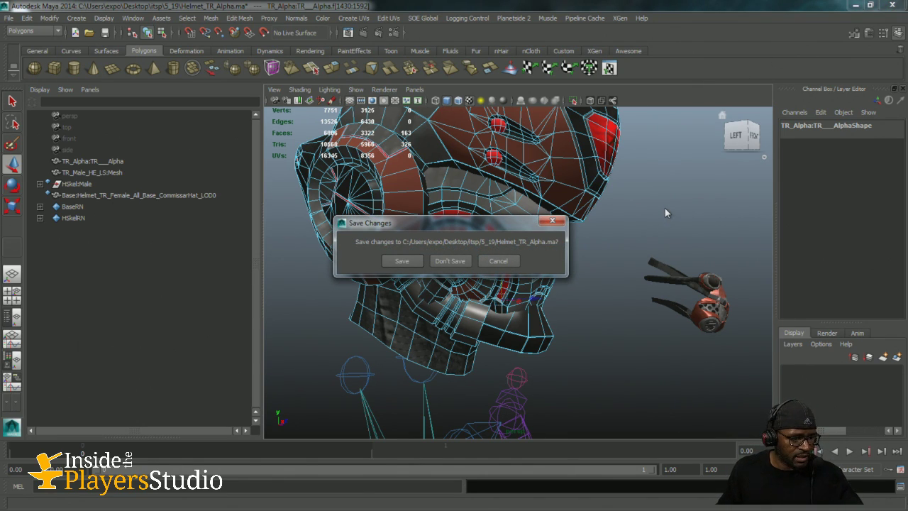
{"action": "left_click", "coordinate": [450, 261]}
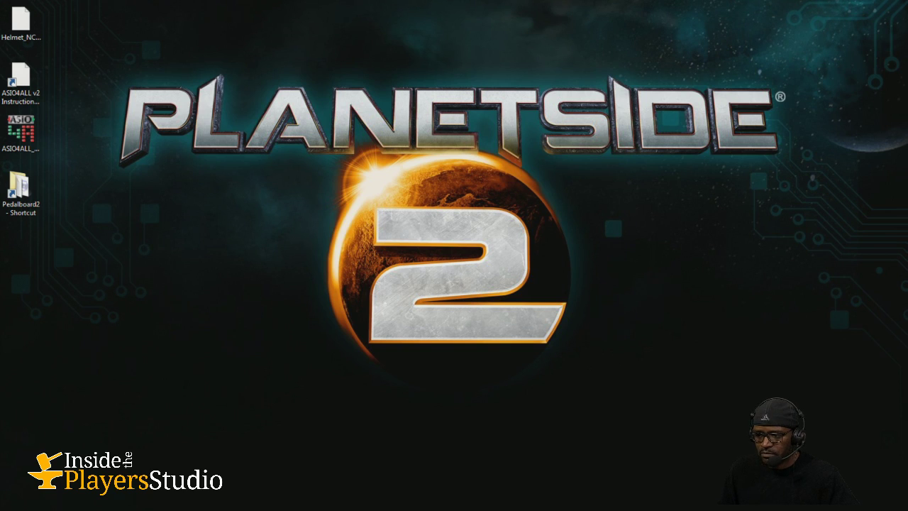
Step: Switch to the Harasser -Treads forum thread in the web browser and review its wheel images up to the opening post
{"action": "left_click_drag", "start_coordinate": [0, 425], "coordinate": [255, 253]}
{"action": "left_click_drag", "start_coordinate": [538, 122], "coordinate": [501, 1]}
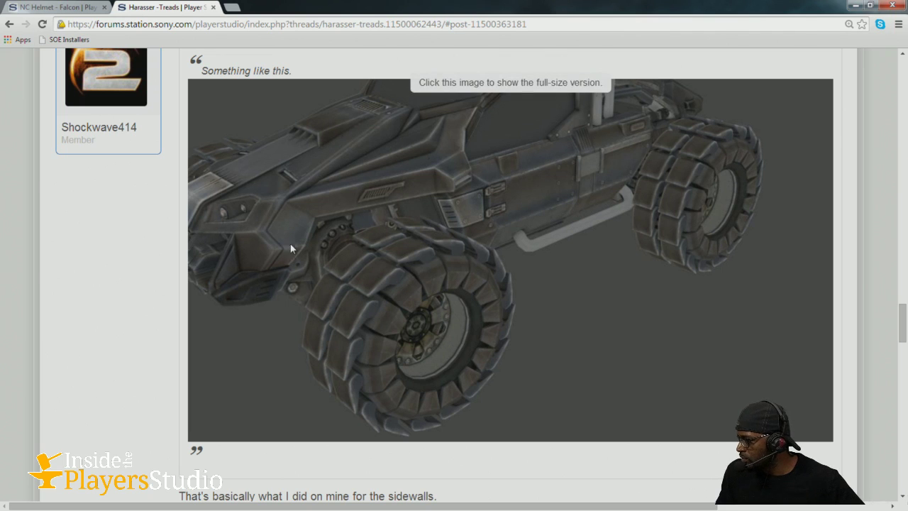
{"action": "scroll", "coordinate": [99, 259], "scroll_direction": "up", "scroll_amount": 5}
{"action": "scroll", "coordinate": [130, 244], "scroll_direction": "up", "scroll_amount": 15}
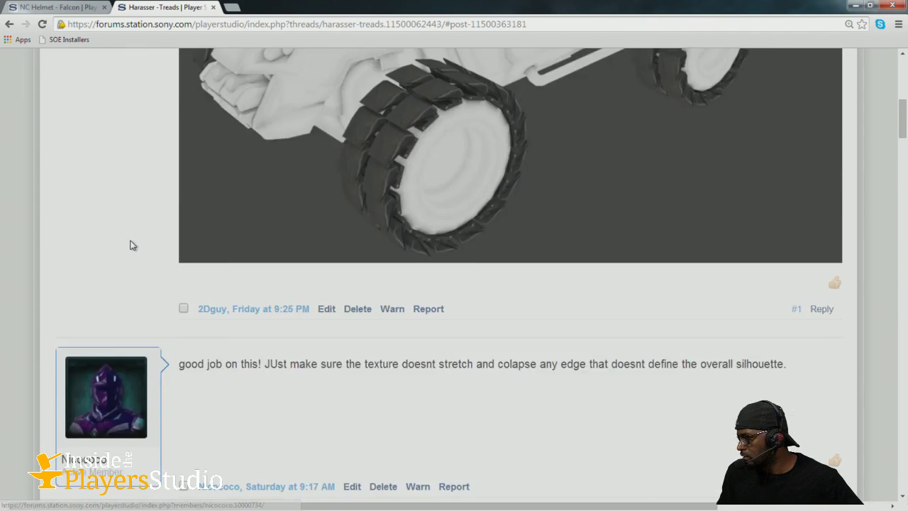
{"action": "scroll", "coordinate": [198, 275], "scroll_direction": "down", "scroll_amount": 3}
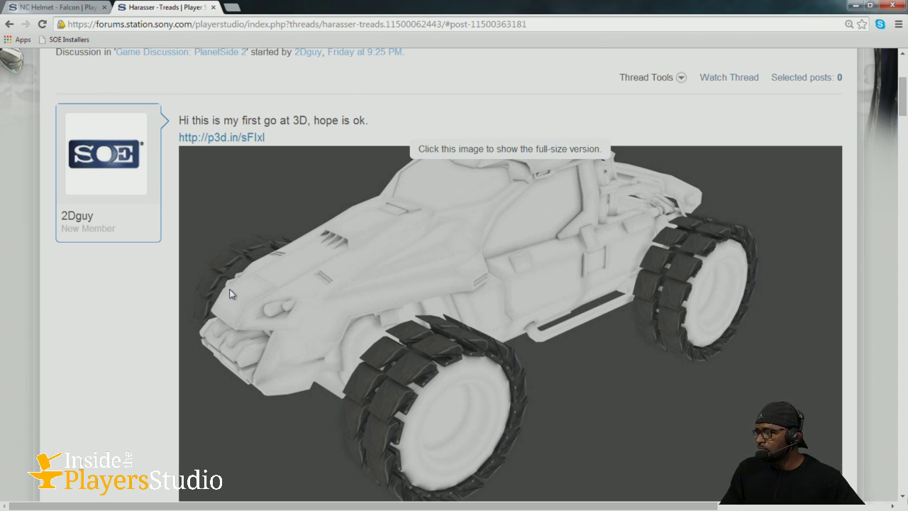
{"action": "scroll", "coordinate": [231, 294], "scroll_direction": "up", "scroll_amount": 1}
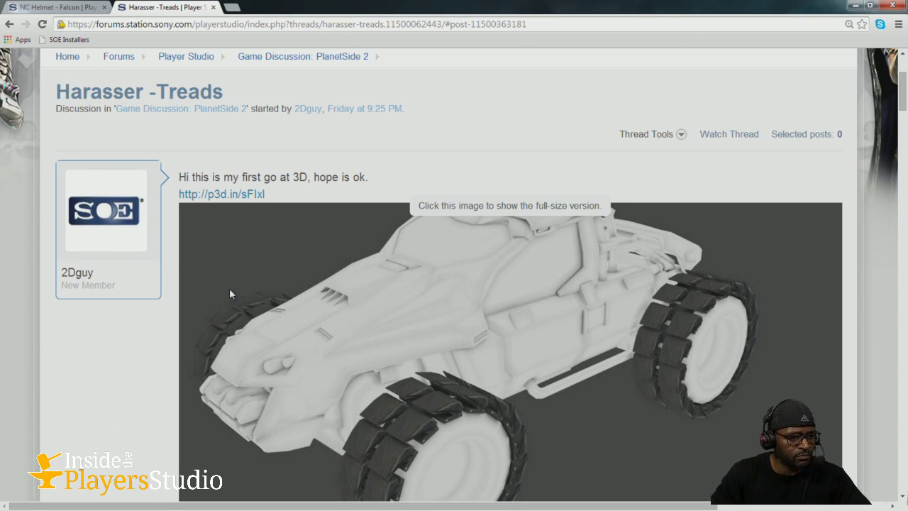